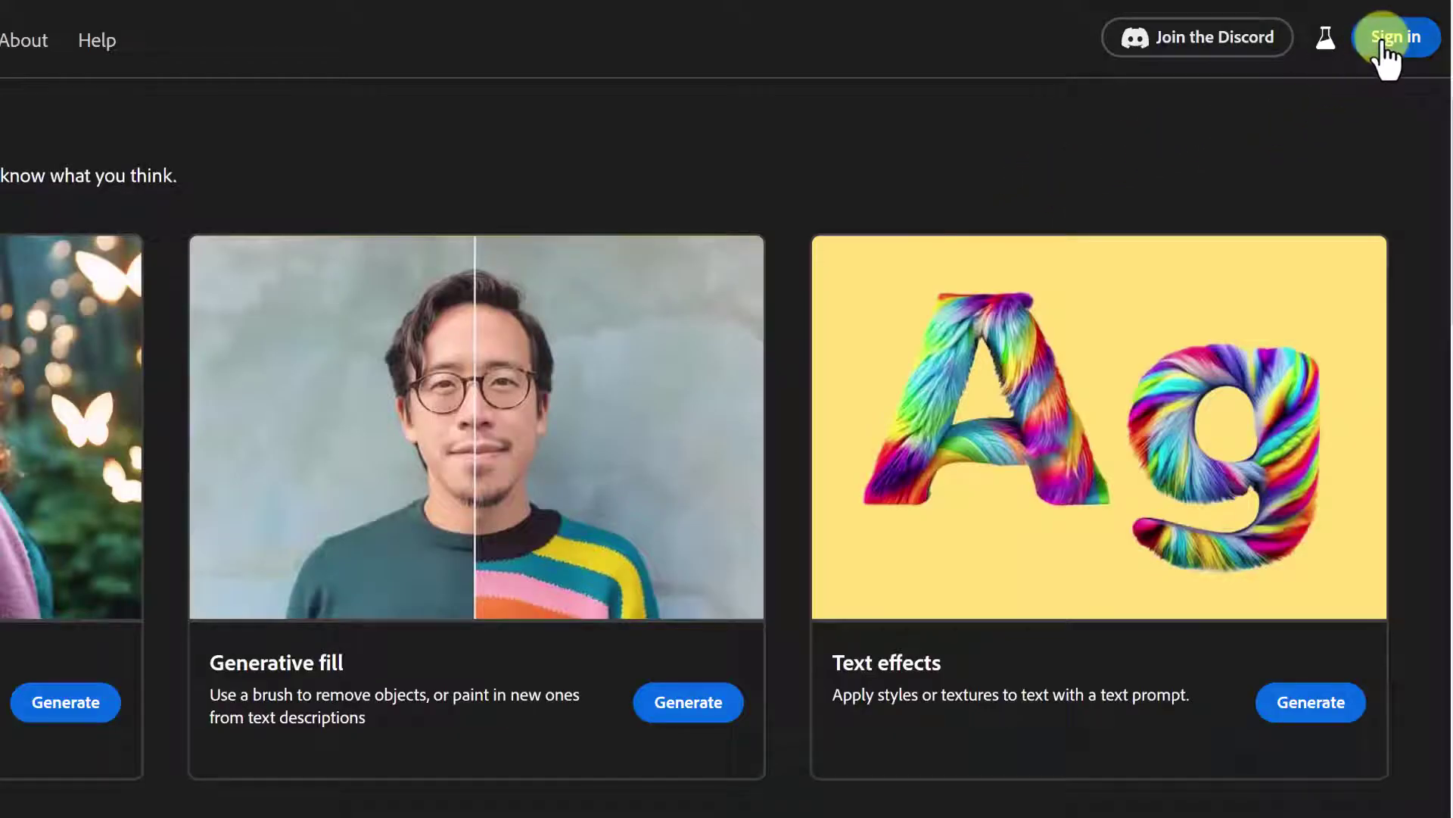
Step: Sign in to Adobe, review the Free and Premium plans, and return to the Firefly tab
{"action": "left_click", "coordinate": [1386, 44]}
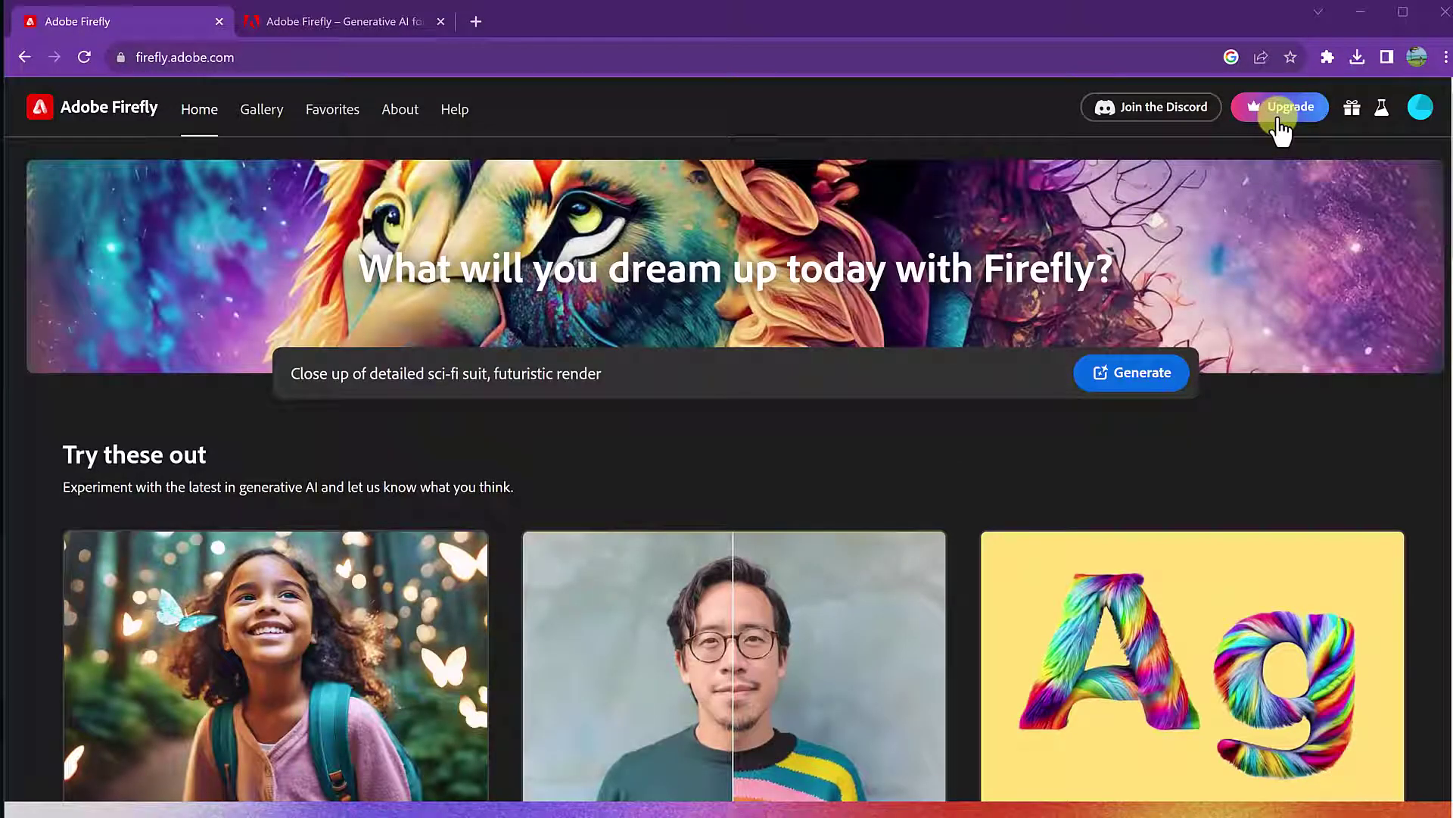
{"action": "left_click", "coordinate": [336, 23]}
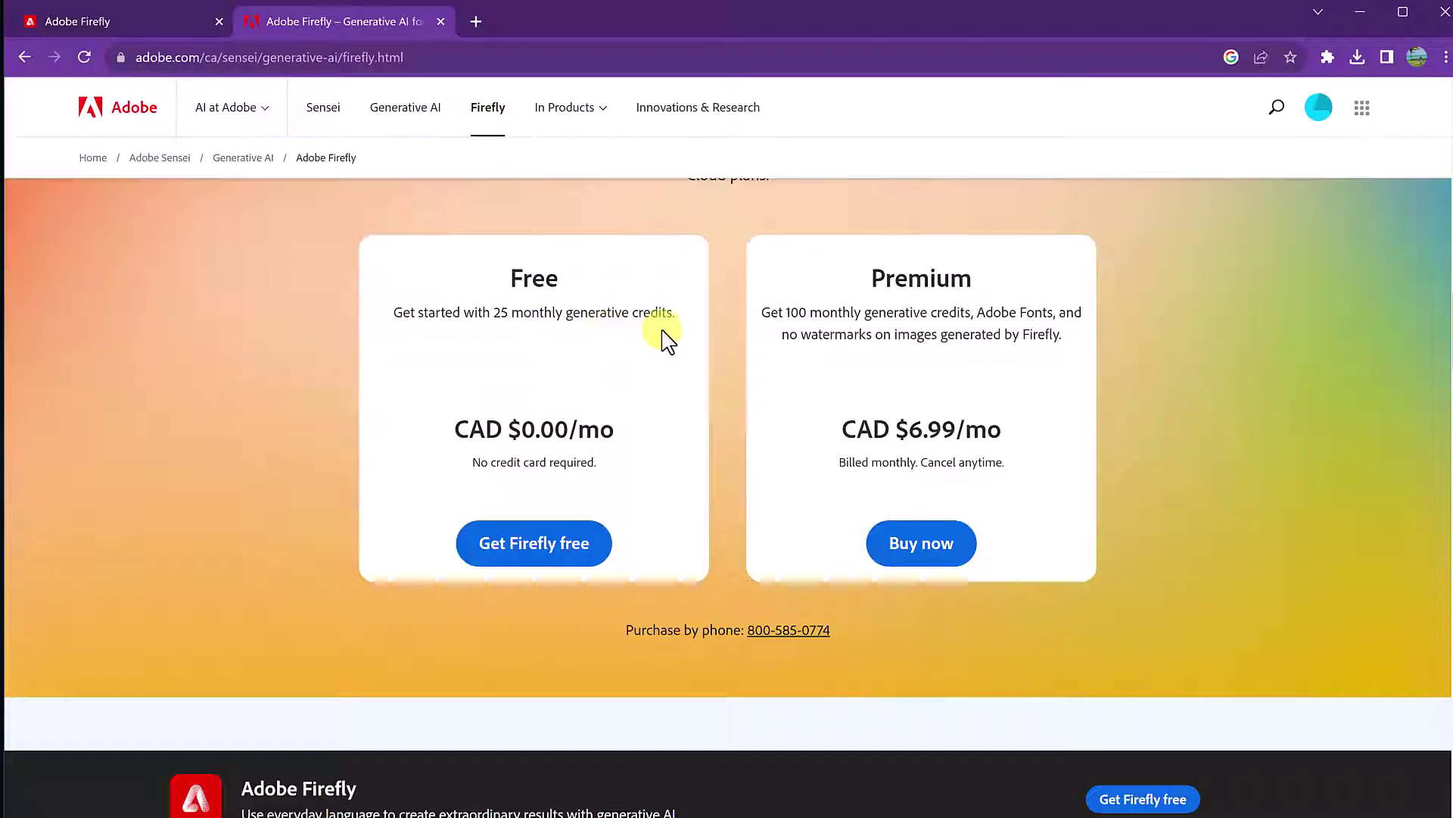
{"action": "left_click", "coordinate": [132, 22]}
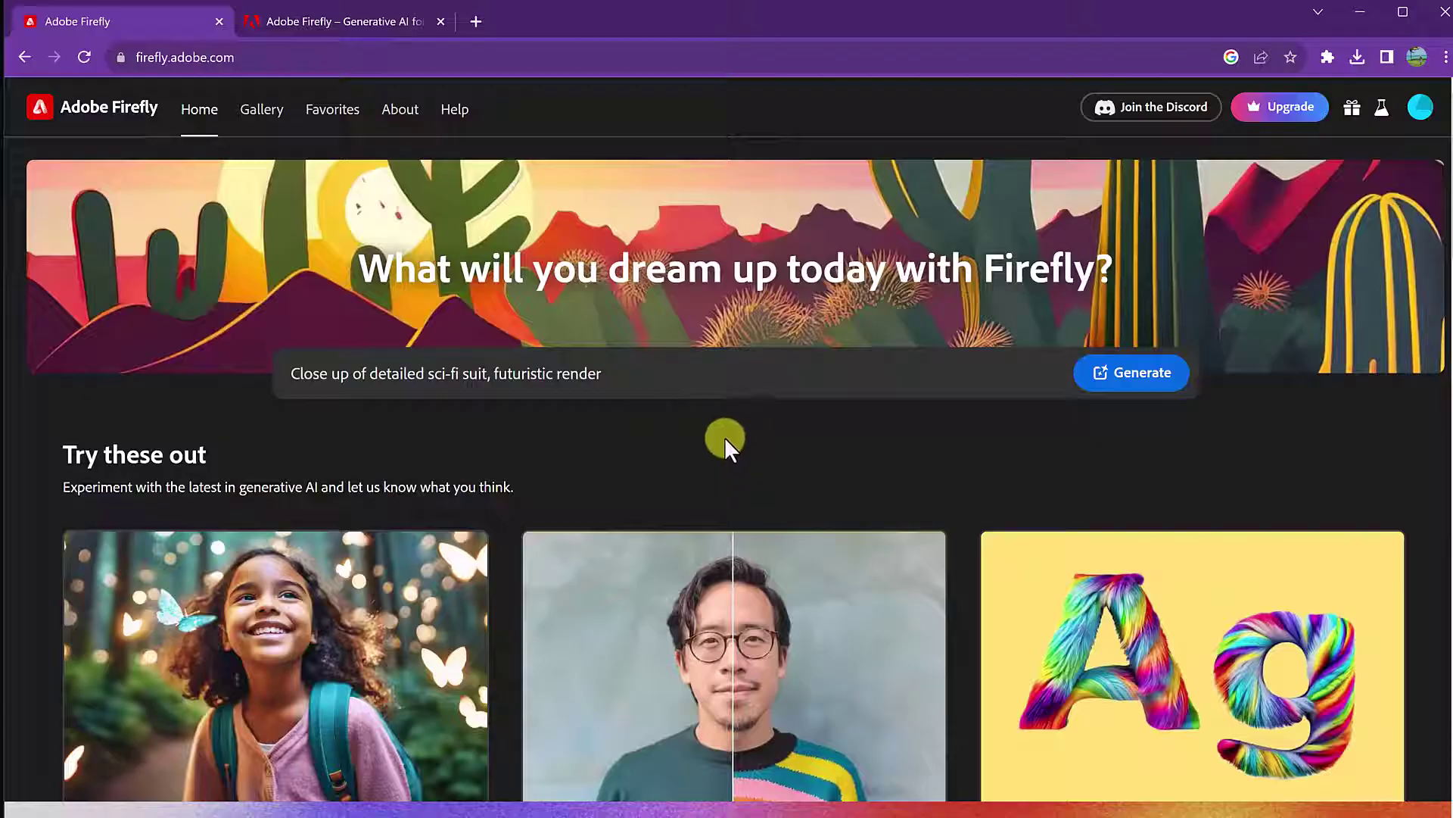
{"action": "scroll", "coordinate": [725, 437], "scroll_direction": "down", "scroll_amount": 1}
{"action": "scroll", "coordinate": [724, 436], "scroll_direction": "down", "scroll_amount": 2}
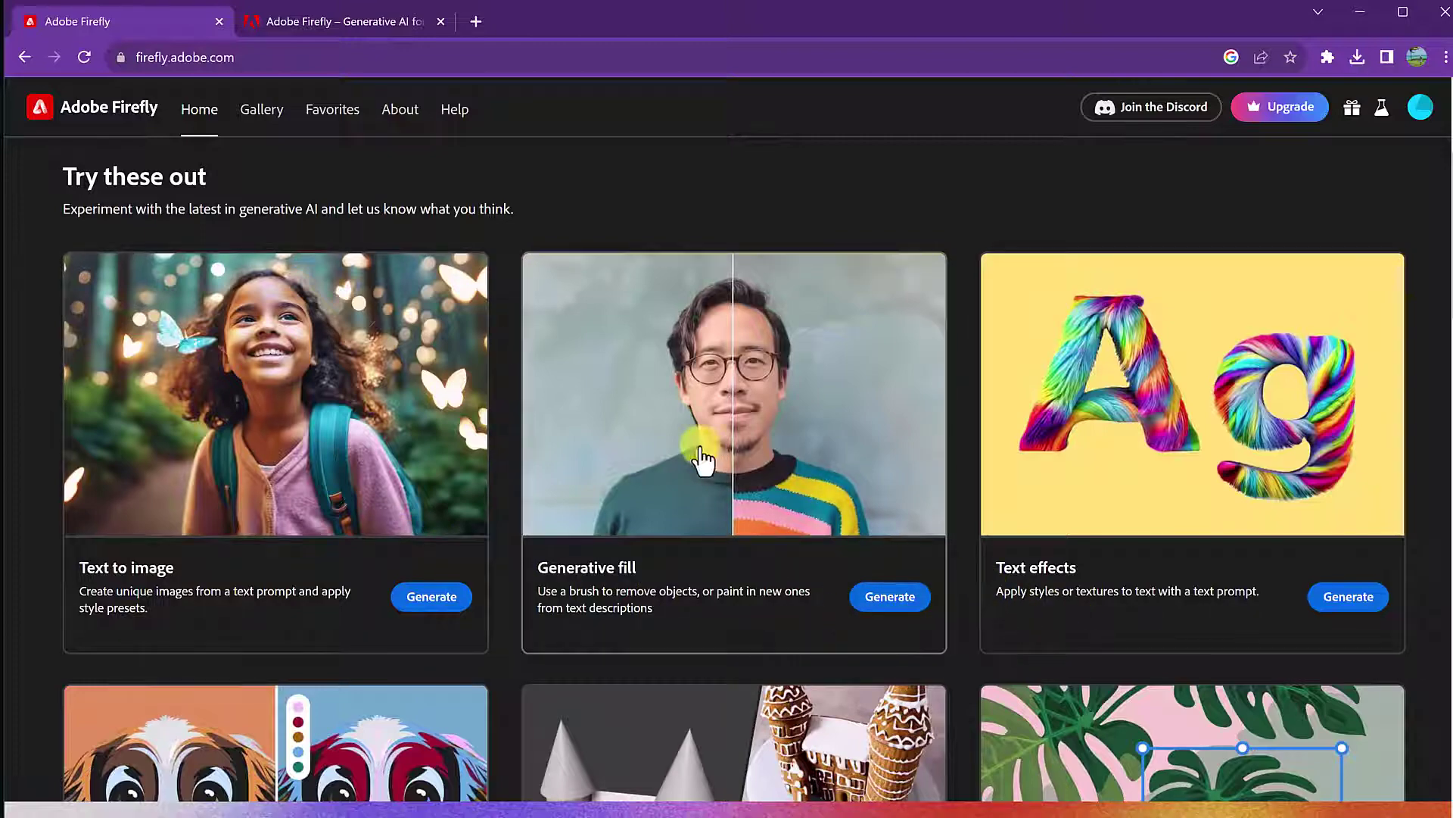
{"action": "scroll", "coordinate": [617, 421], "scroll_direction": "up", "scroll_amount": 3}
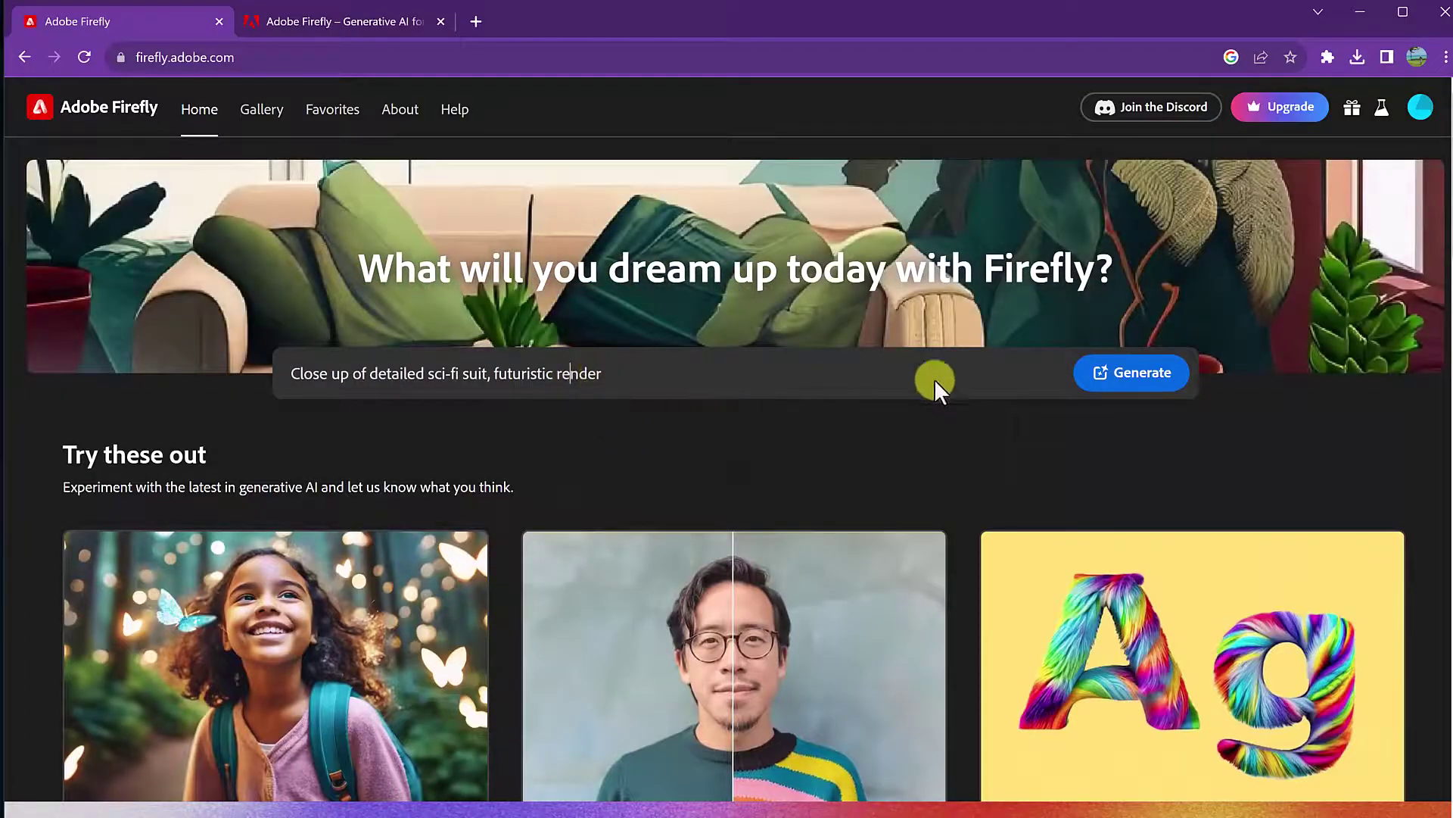
{"action": "scroll", "coordinate": [761, 459], "scroll_direction": "down", "scroll_amount": 1}
{"action": "scroll", "coordinate": [746, 458], "scroll_direction": "down", "scroll_amount": 2}
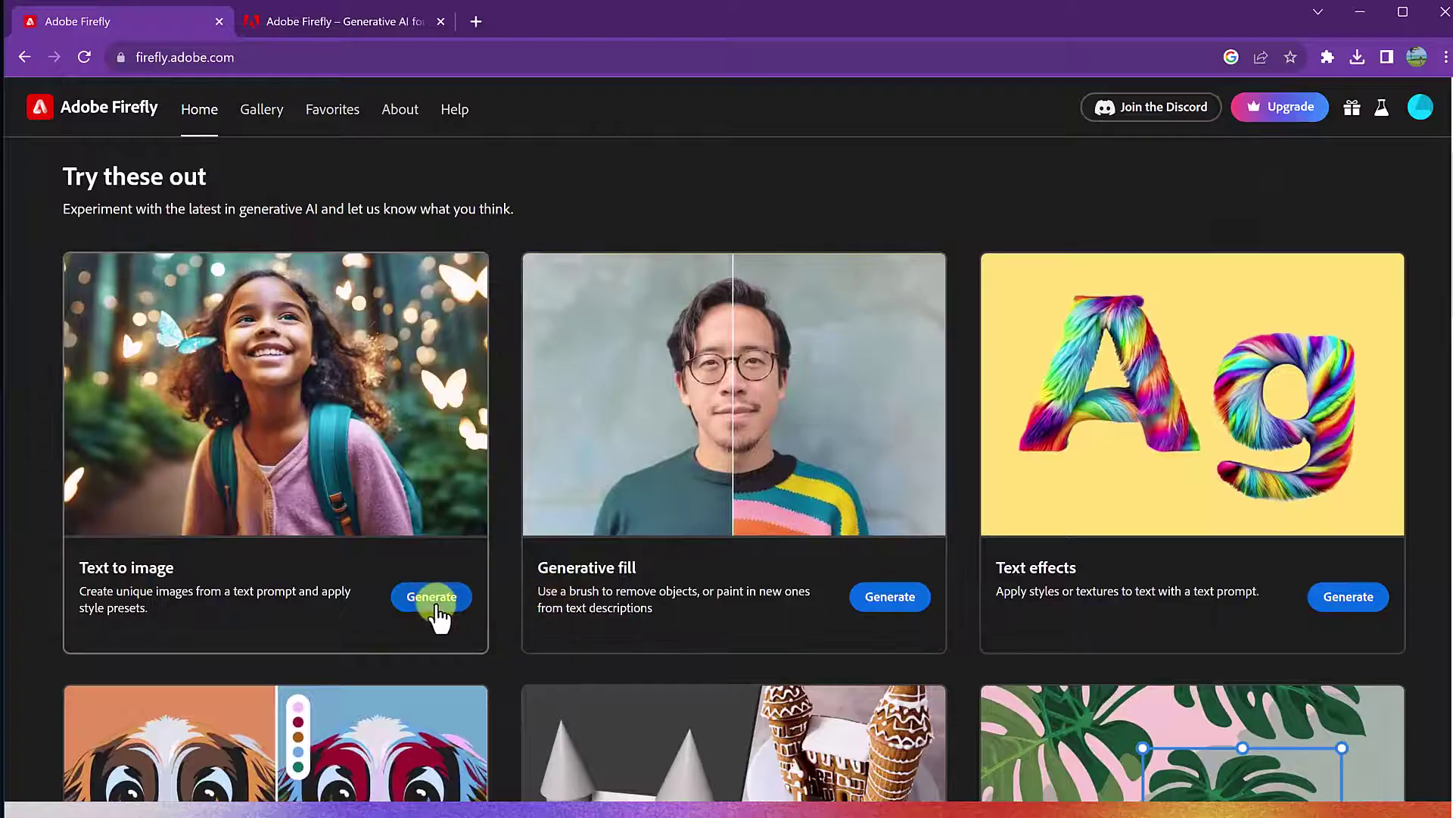
Step: Start the Text to image generator from the Firefly home page
{"action": "left_click", "coordinate": [431, 600]}
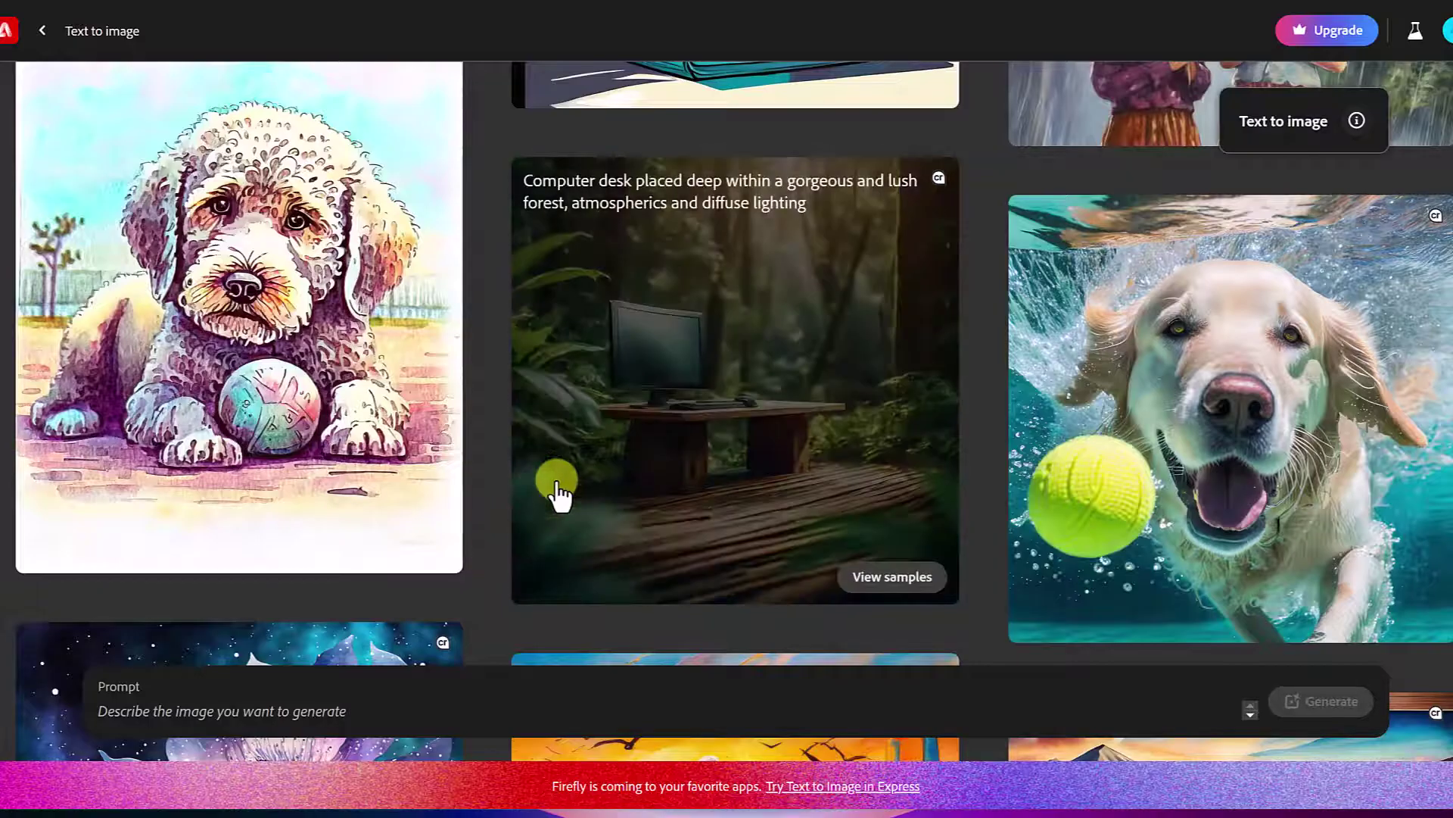
{"action": "scroll", "coordinate": [551, 495], "scroll_direction": "down", "scroll_amount": 3}
{"action": "scroll", "coordinate": [535, 495], "scroll_direction": "down", "scroll_amount": 2}
{"action": "scroll", "coordinate": [526, 495], "scroll_direction": "down", "scroll_amount": 3}
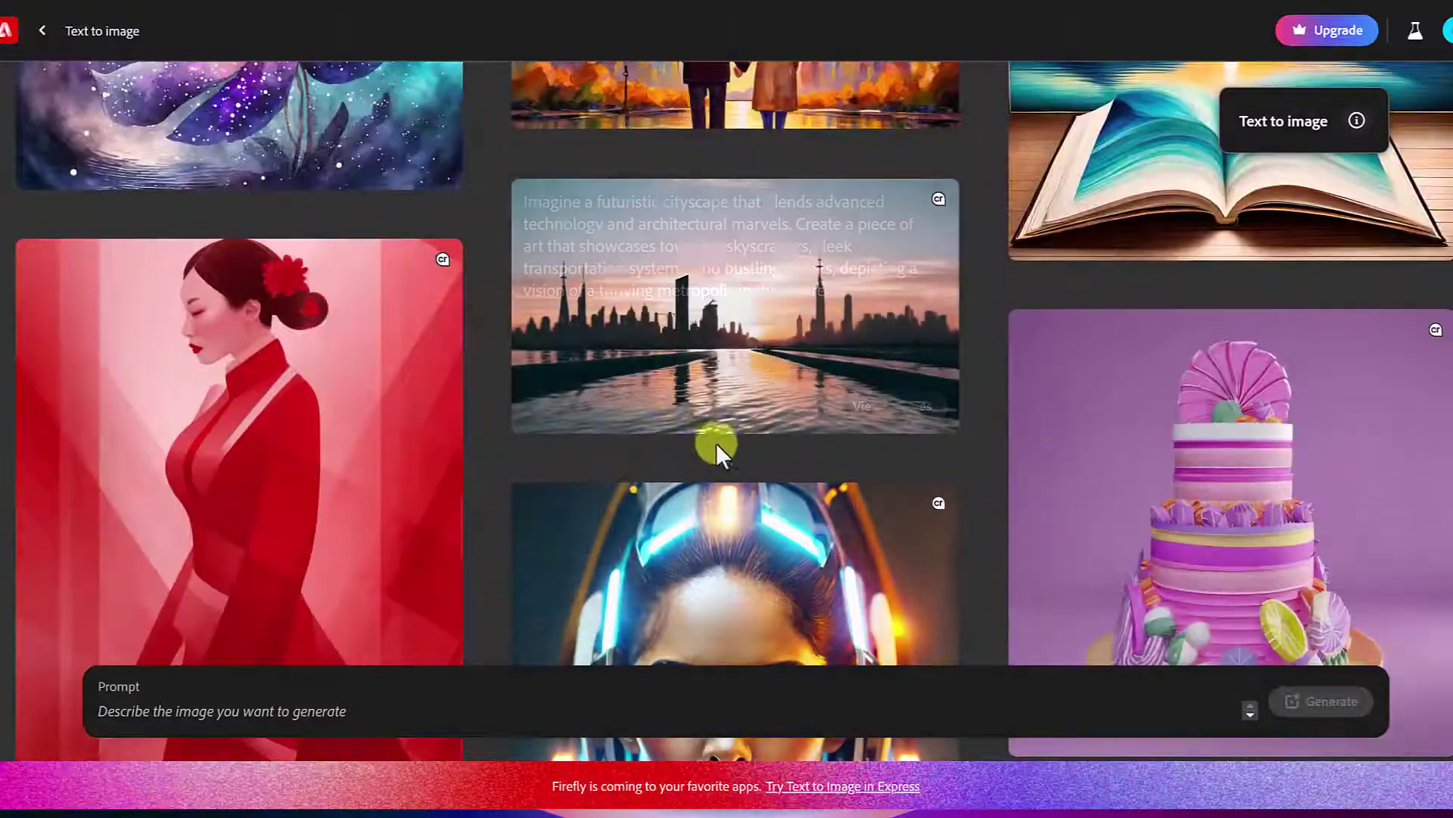
{"action": "scroll", "coordinate": [741, 473], "scroll_direction": "up", "scroll_amount": 4}
{"action": "scroll", "coordinate": [746, 471], "scroll_direction": "up", "scroll_amount": 3}
{"action": "scroll", "coordinate": [750, 488], "scroll_direction": "up", "scroll_amount": 3}
{"action": "scroll", "coordinate": [750, 488], "scroll_direction": "down", "scroll_amount": 3}
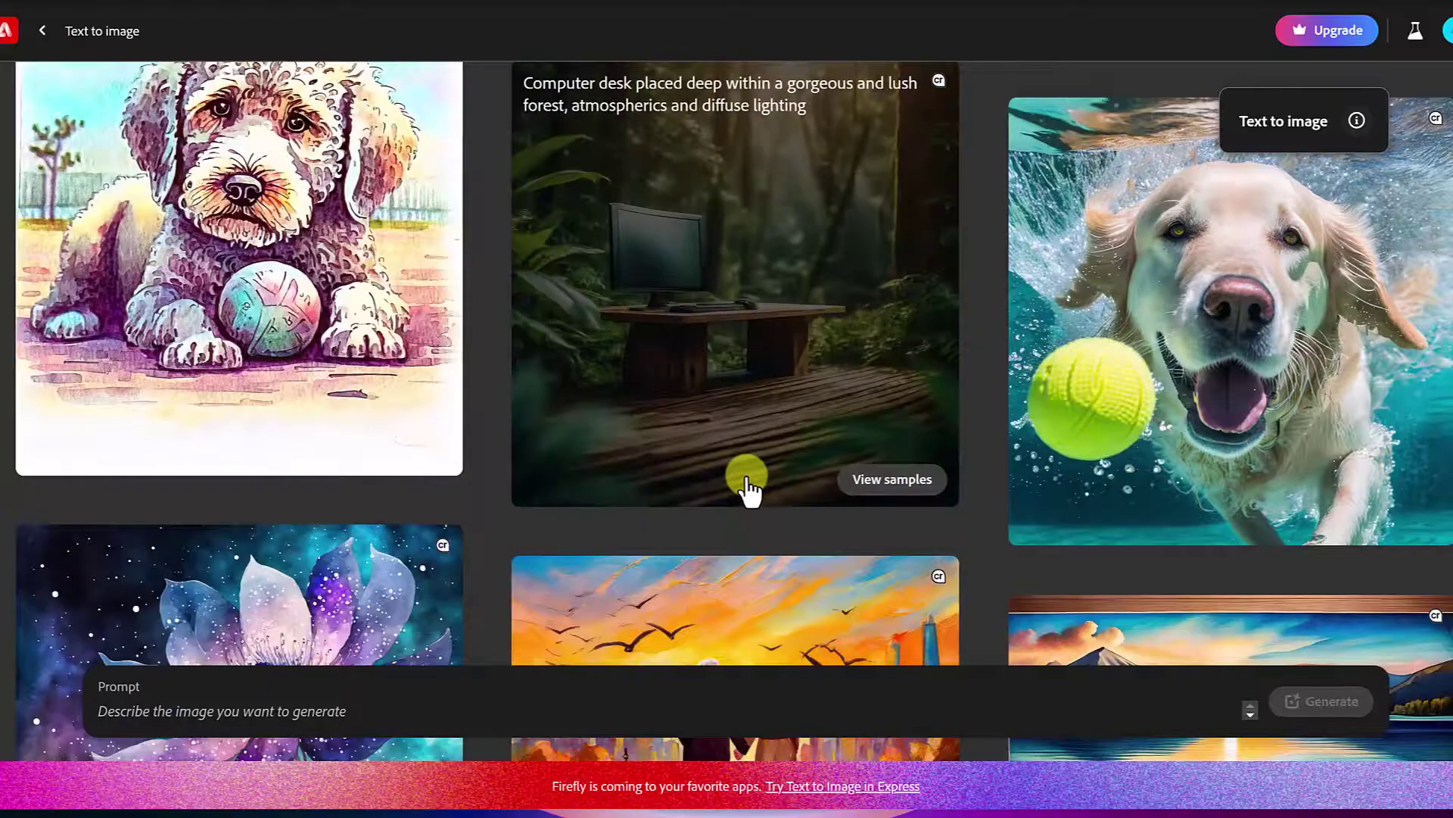
{"action": "scroll", "coordinate": [1062, 278], "scroll_direction": "up", "scroll_amount": 2}
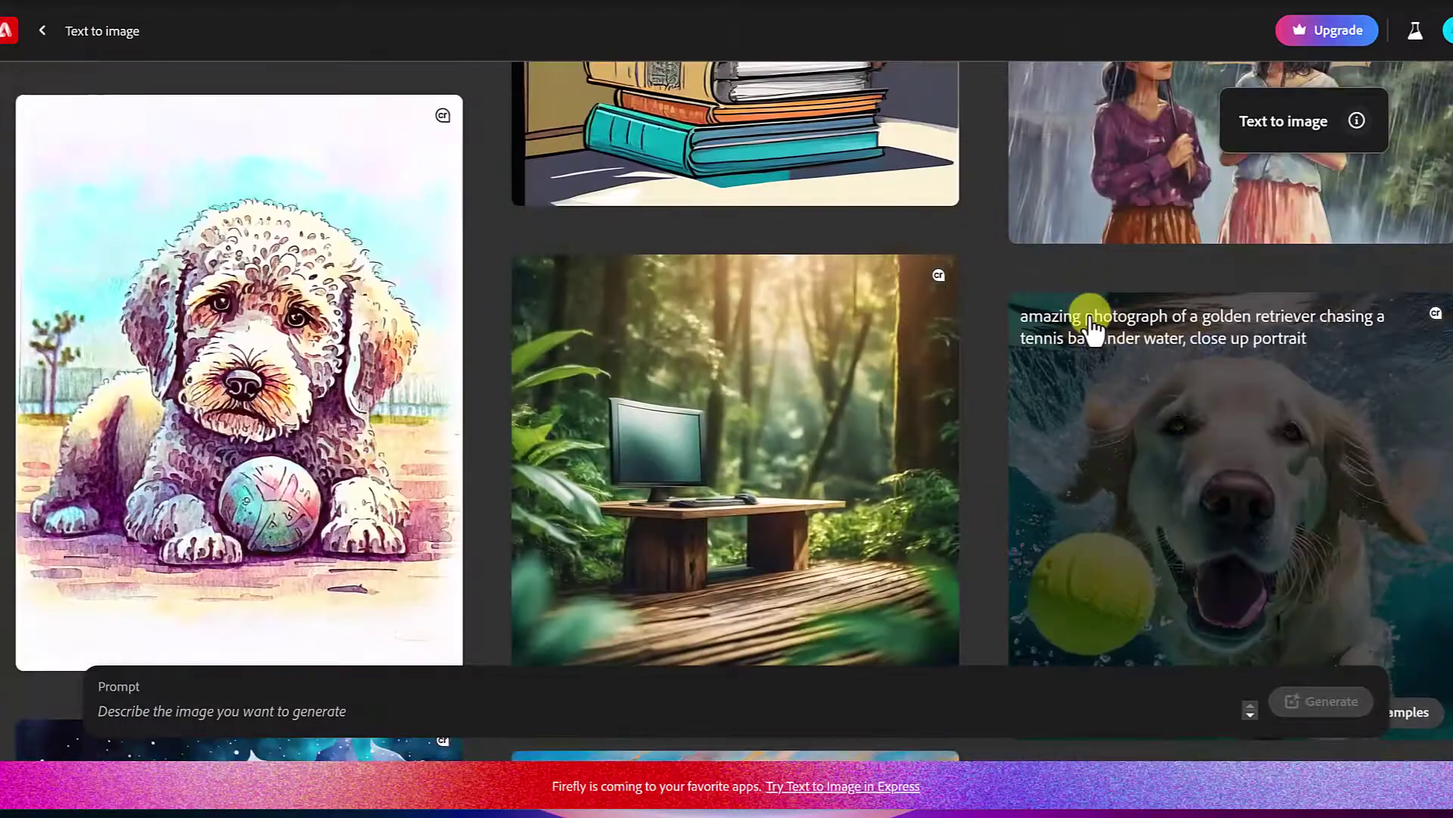
{"action": "mouse_move", "coordinate": [1230, 478]}
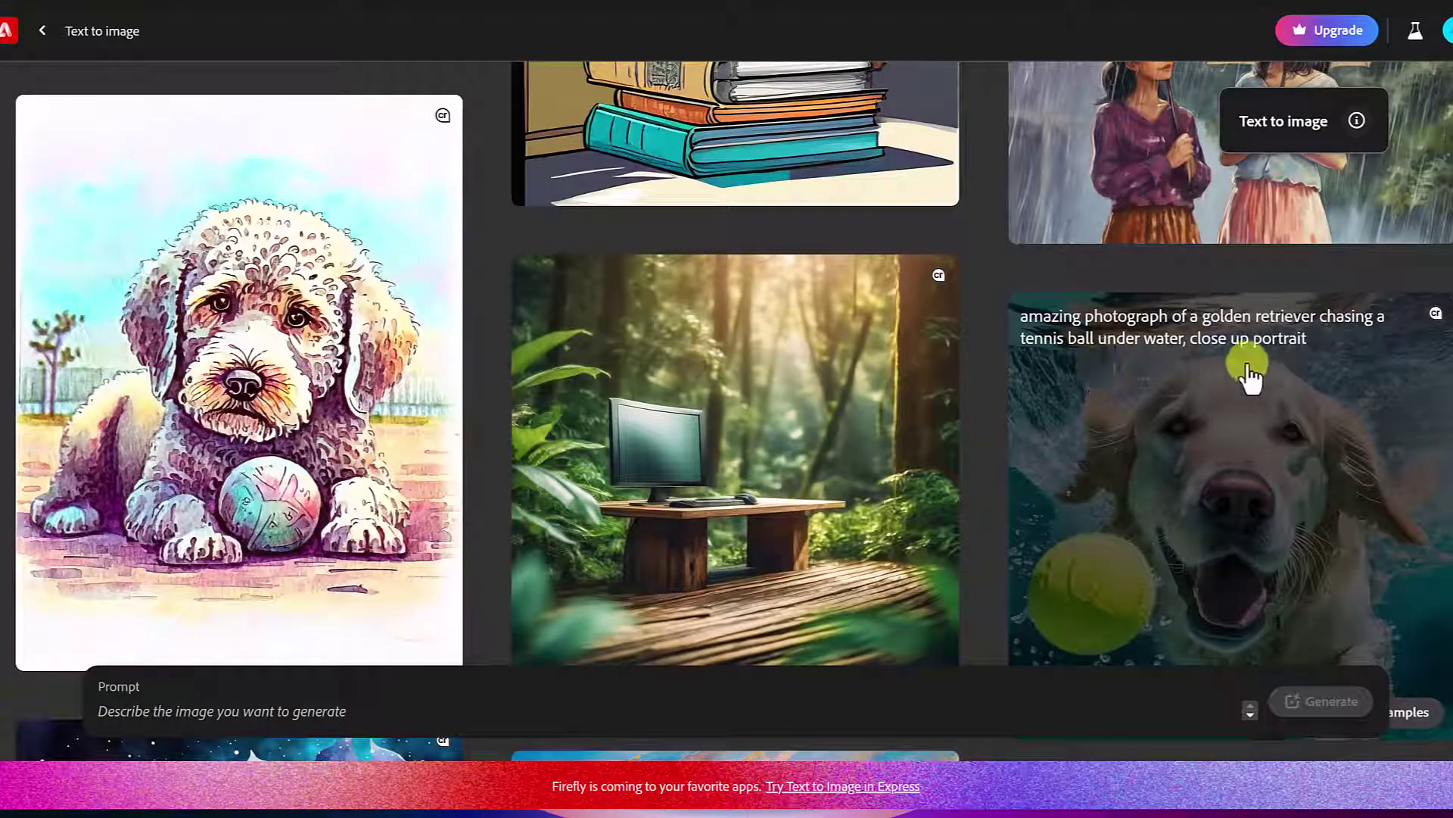
{"action": "scroll", "coordinate": [1246, 404], "scroll_direction": "down", "scroll_amount": 2}
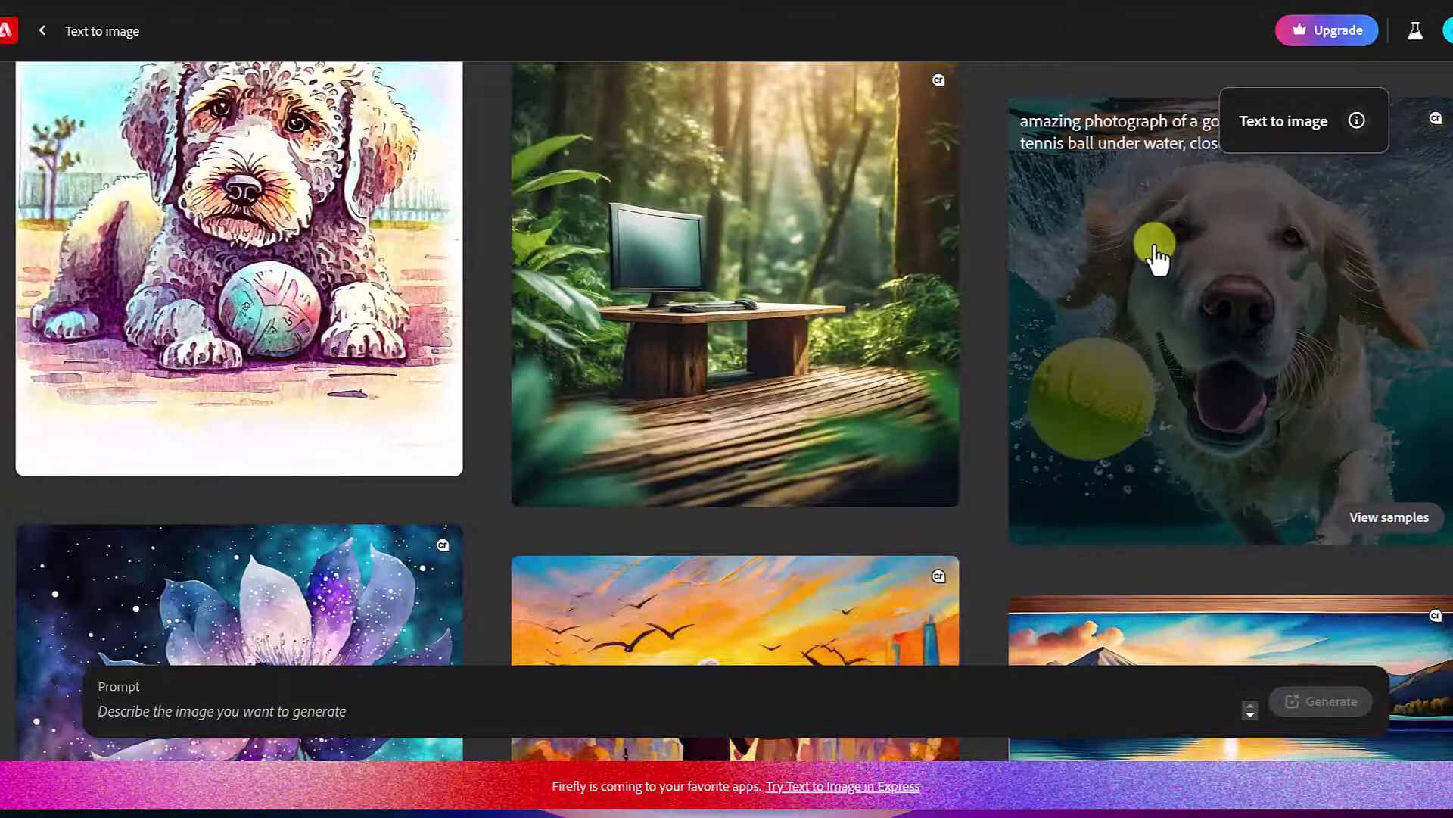
{"action": "scroll", "coordinate": [1156, 259], "scroll_direction": "up", "scroll_amount": 1}
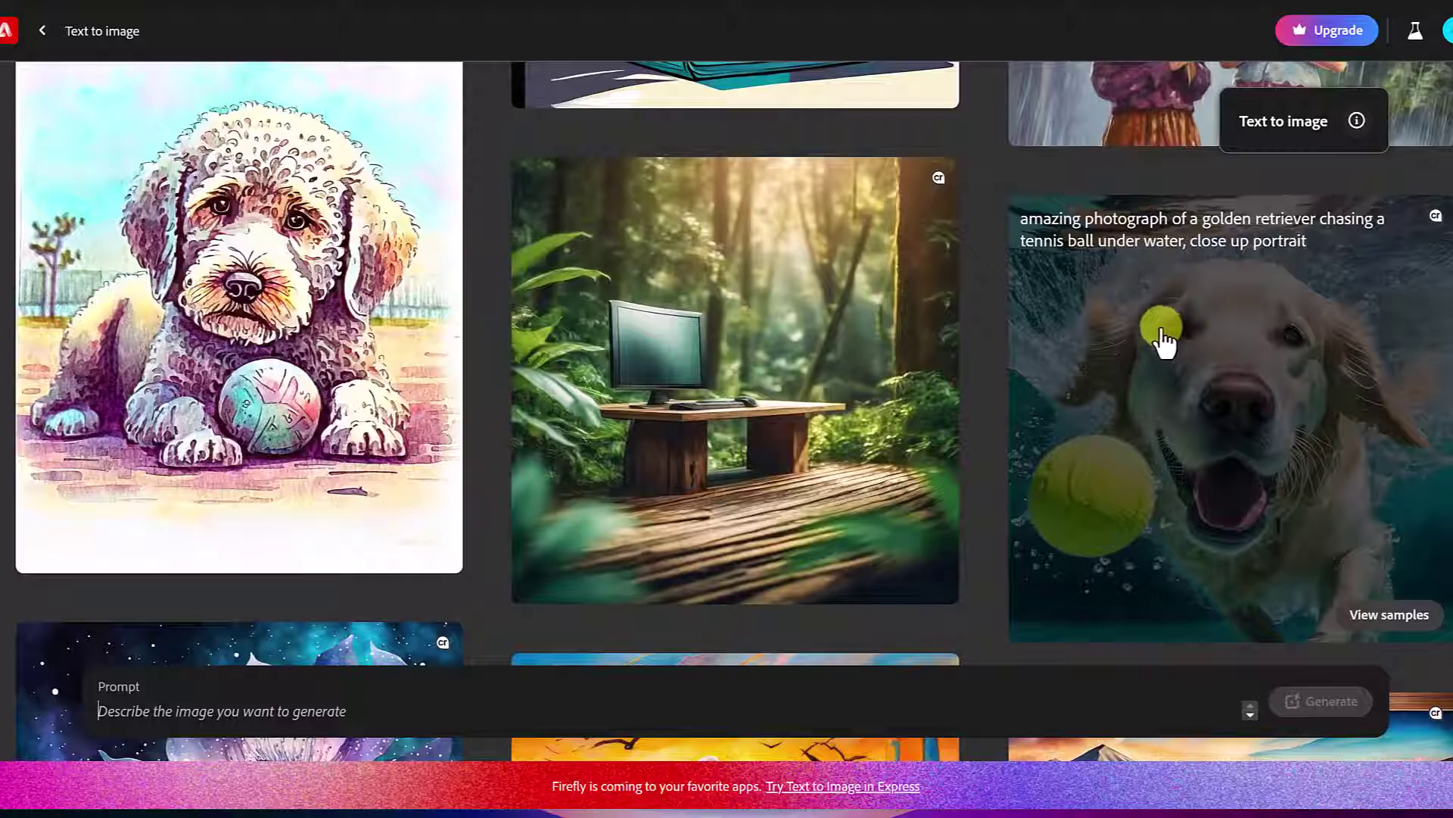
{"action": "left_click", "coordinate": [1163, 330]}
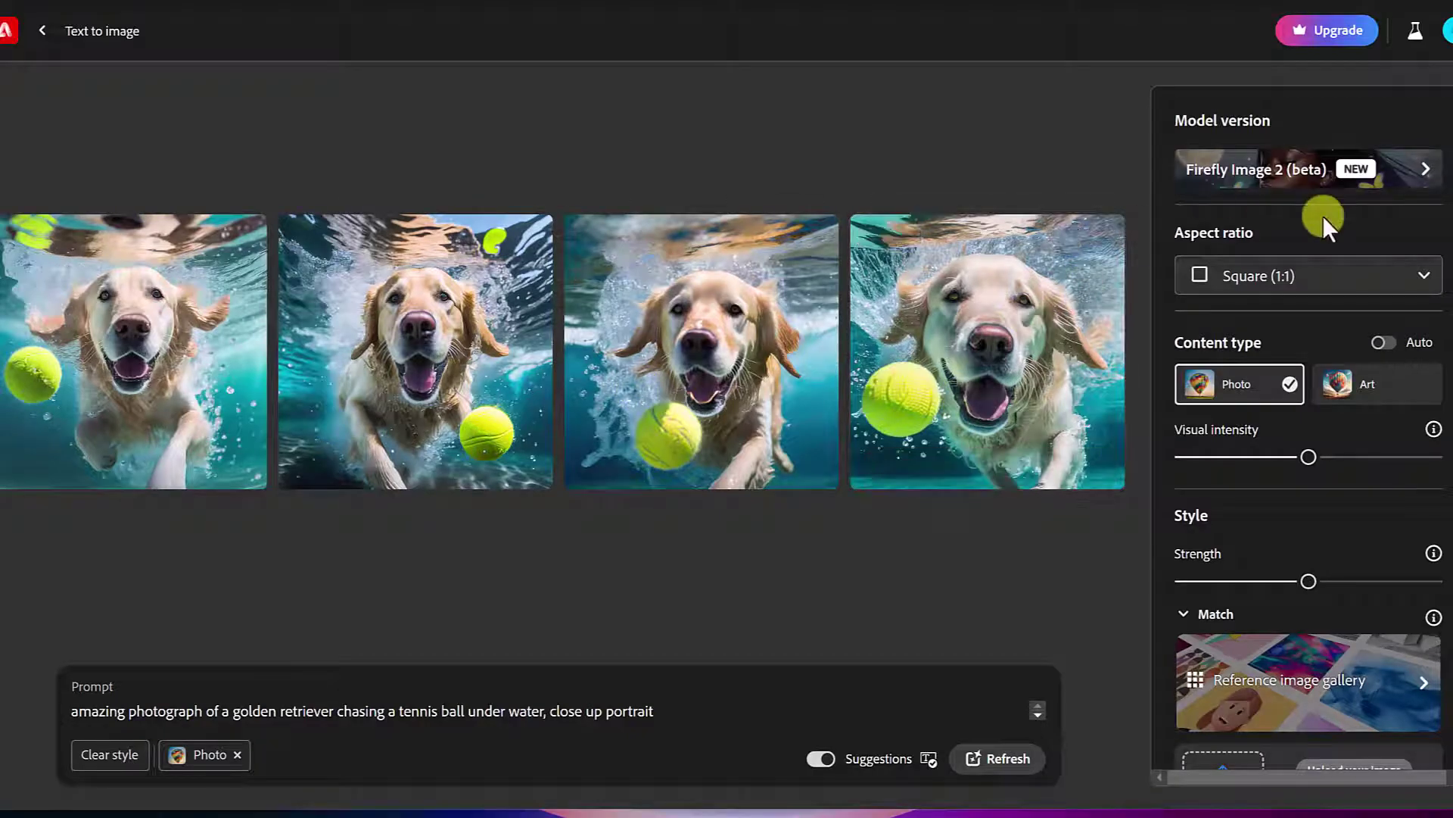
{"action": "left_click", "coordinate": [1420, 195]}
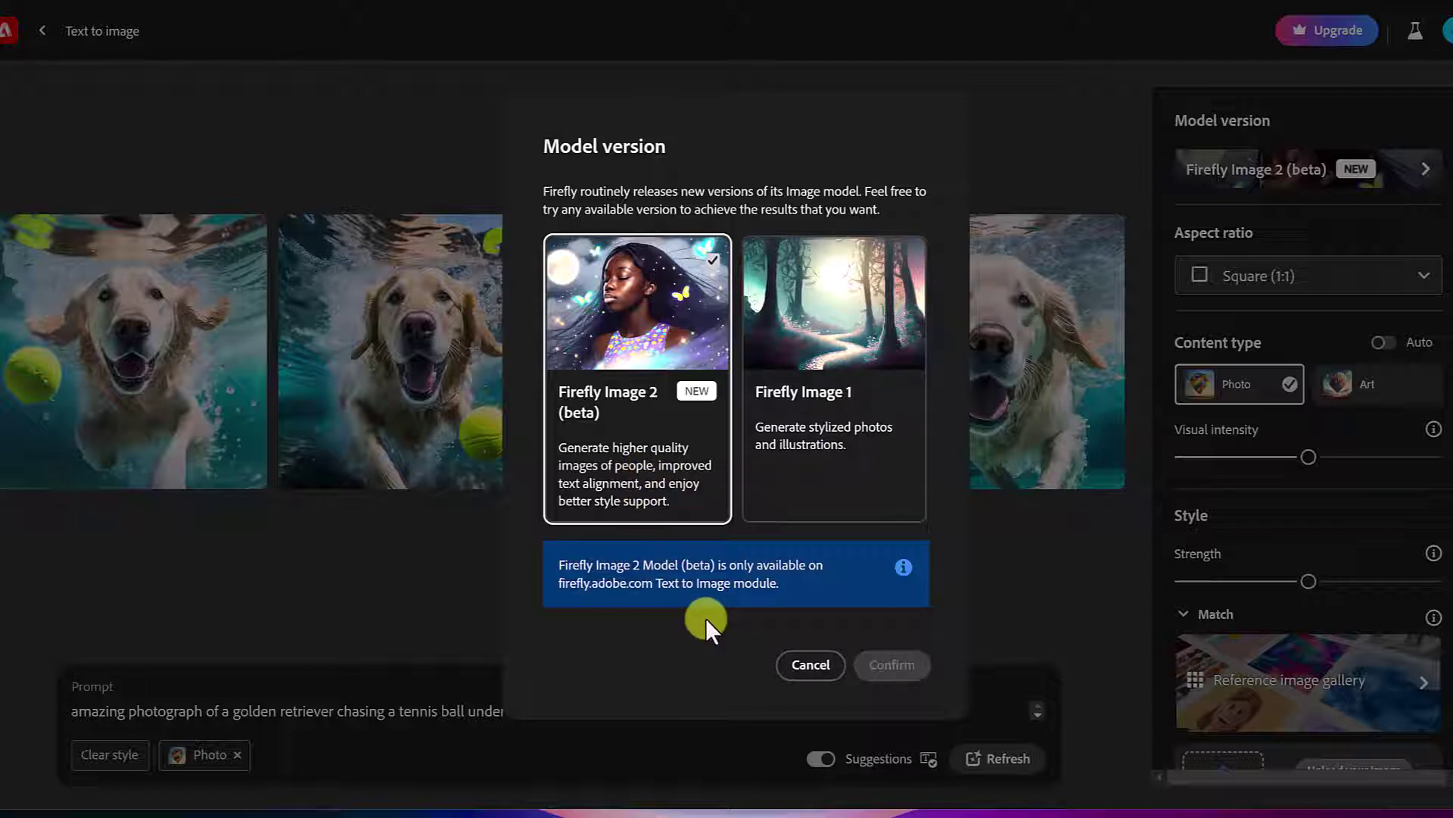
{"action": "left_click", "coordinate": [811, 664]}
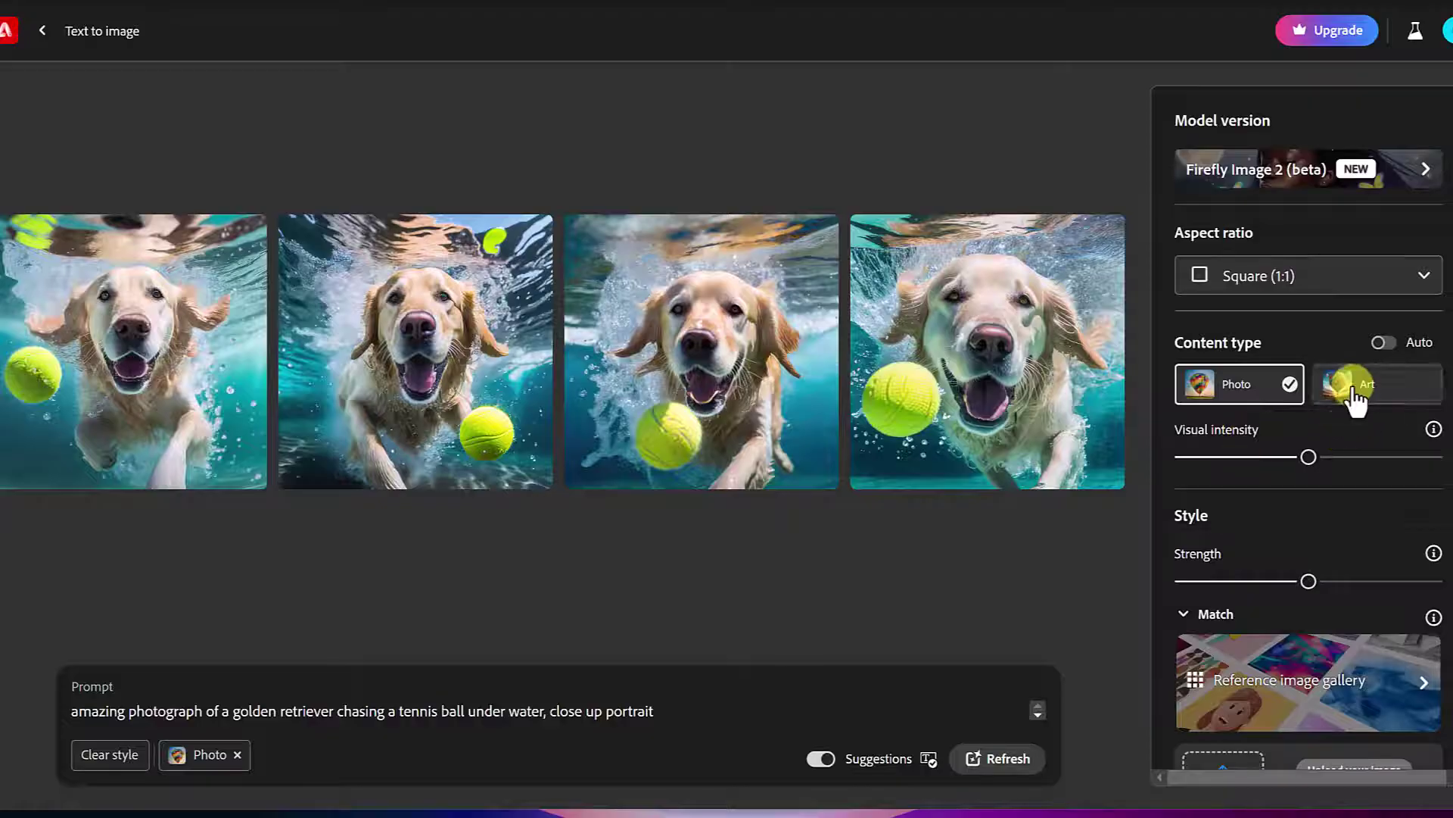
{"action": "left_click", "coordinate": [1424, 285]}
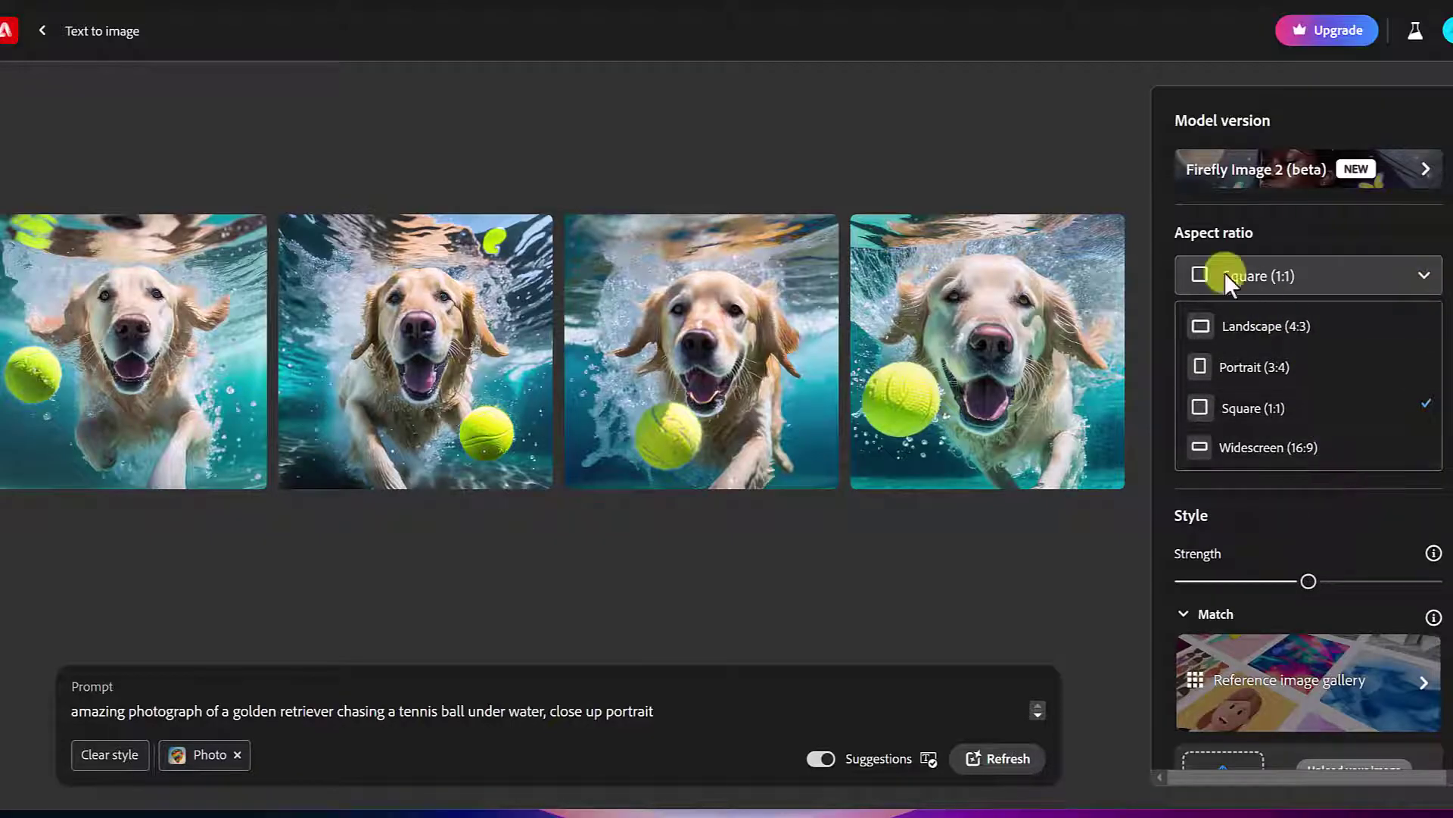
{"action": "left_click", "coordinate": [1178, 263]}
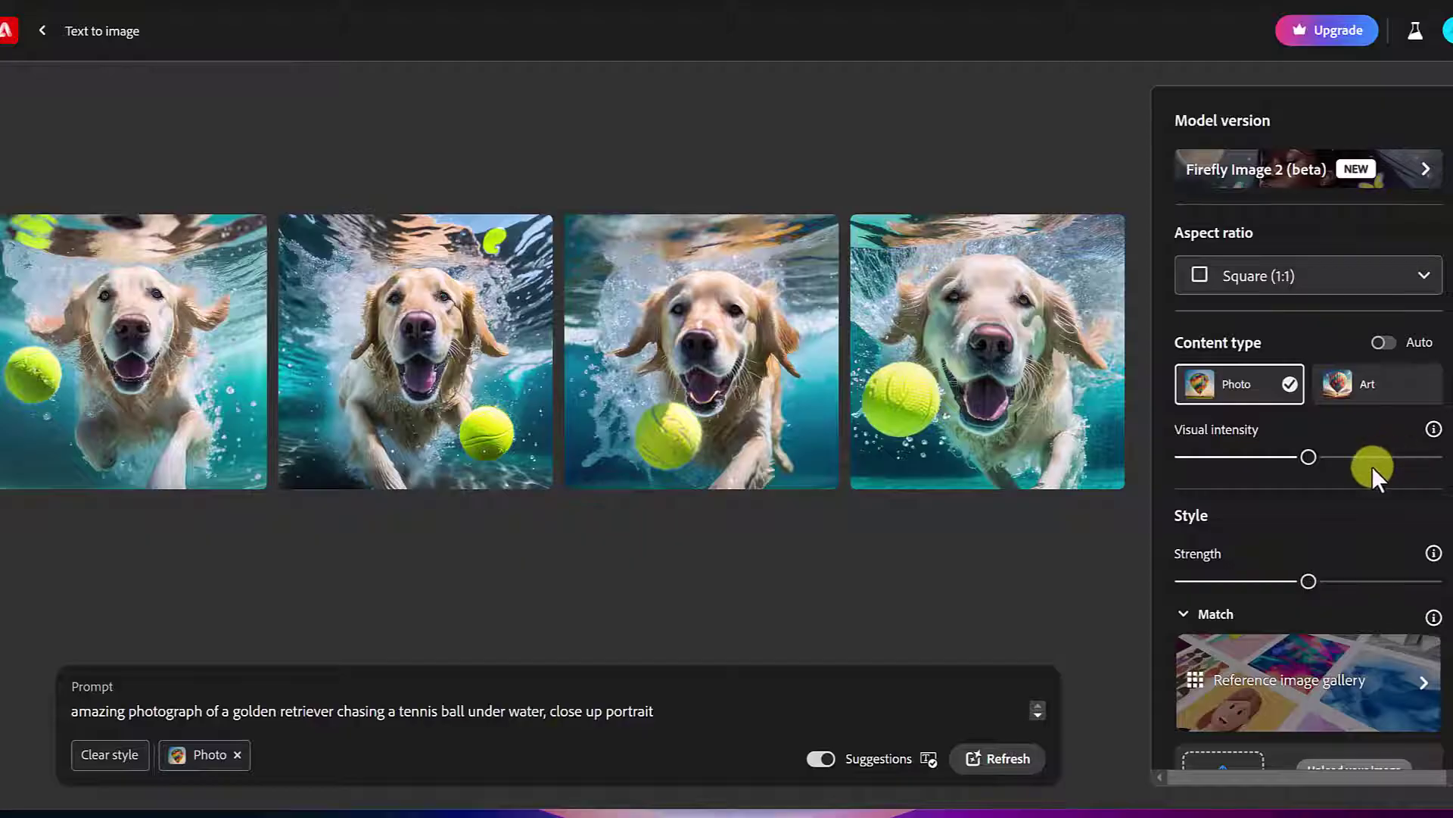
{"action": "scroll", "coordinate": [1373, 466], "scroll_direction": "down", "scroll_amount": 1}
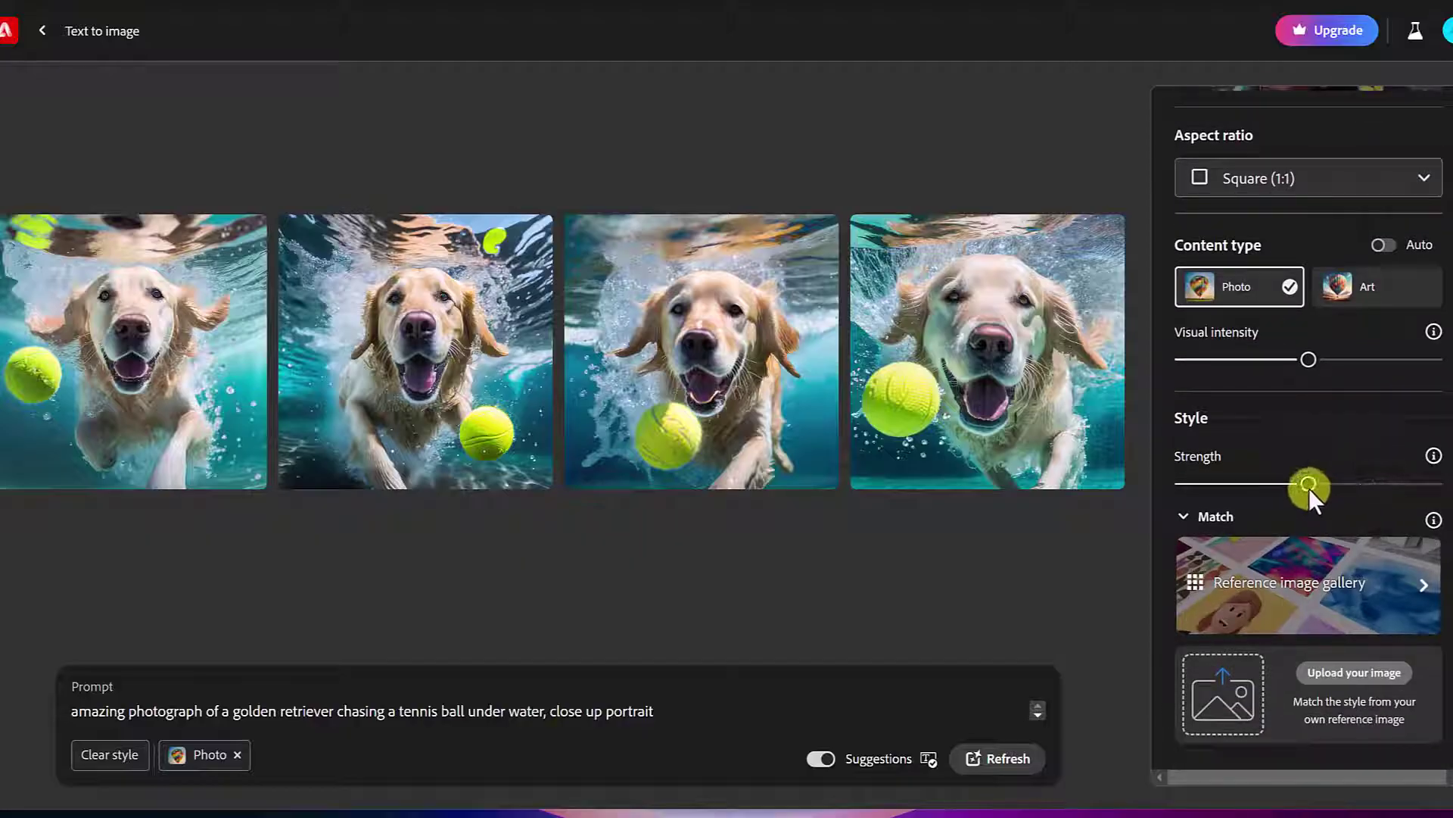
{"action": "scroll", "coordinate": [1291, 486], "scroll_direction": "down", "scroll_amount": 2}
{"action": "scroll", "coordinate": [1312, 536], "scroll_direction": "down", "scroll_amount": 1}
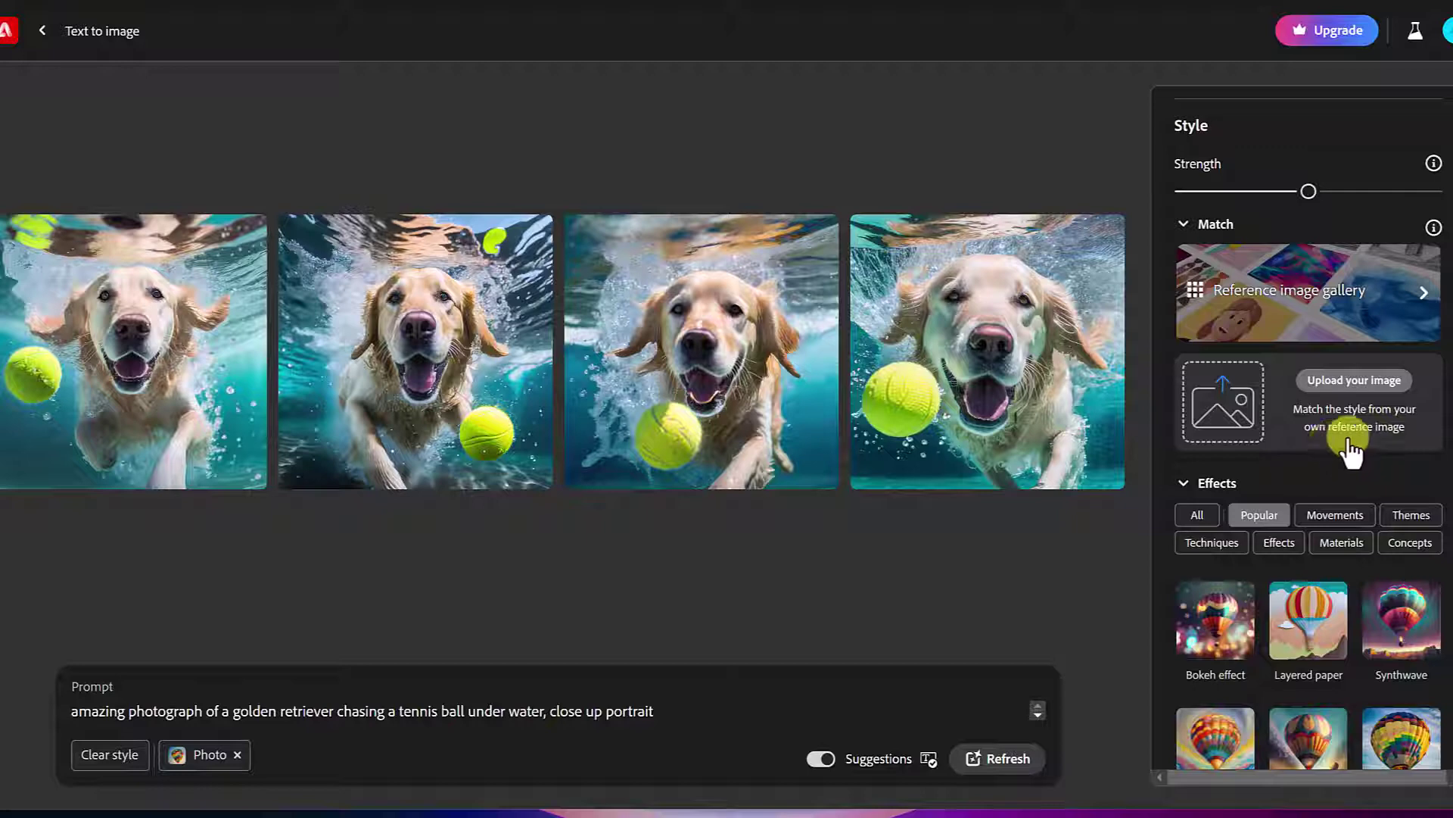
{"action": "scroll", "coordinate": [1339, 494], "scroll_direction": "down", "scroll_amount": 2}
{"action": "scroll", "coordinate": [1343, 503], "scroll_direction": "down", "scroll_amount": 1}
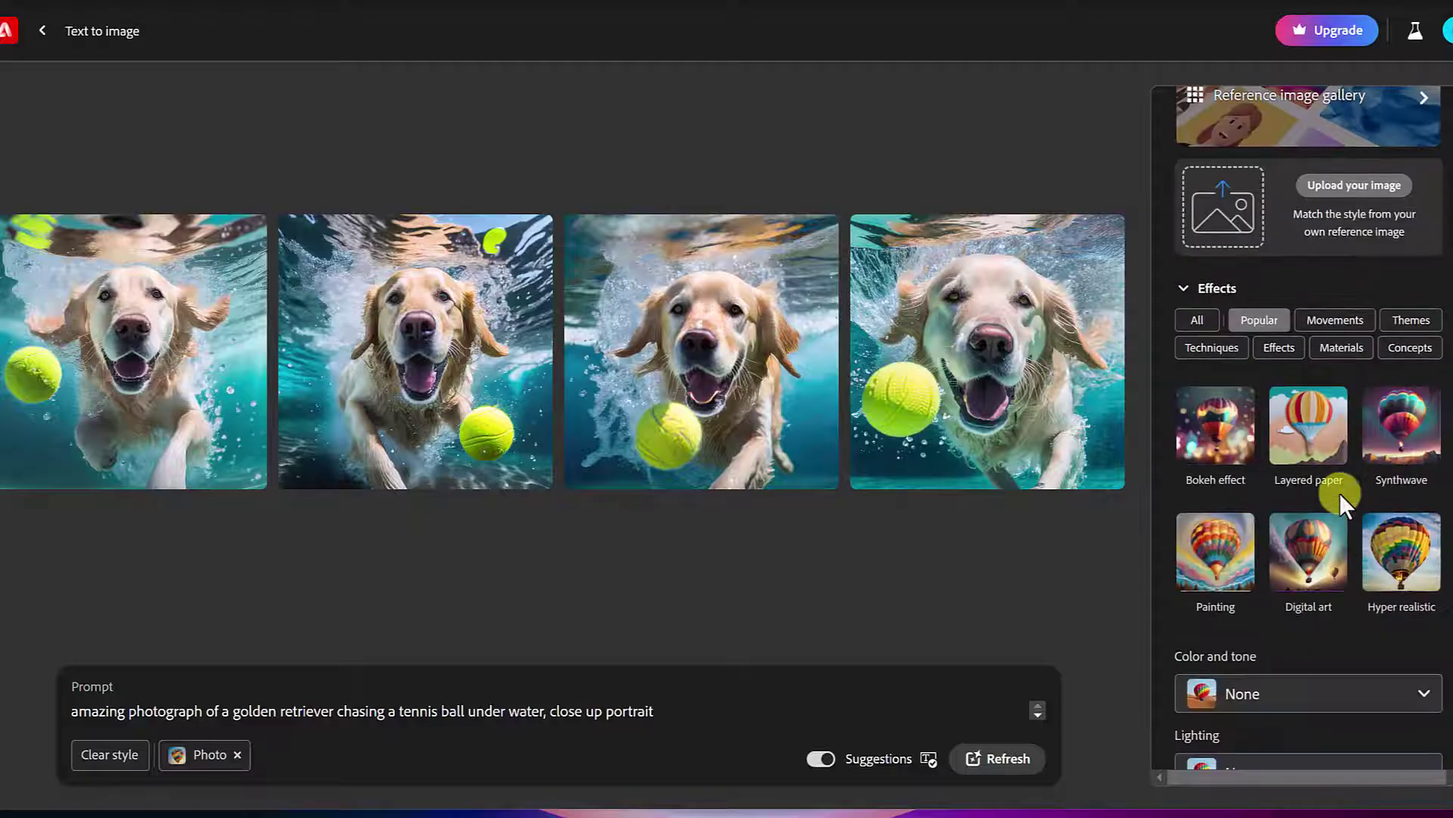
{"action": "scroll", "coordinate": [1347, 497], "scroll_direction": "down", "scroll_amount": 2}
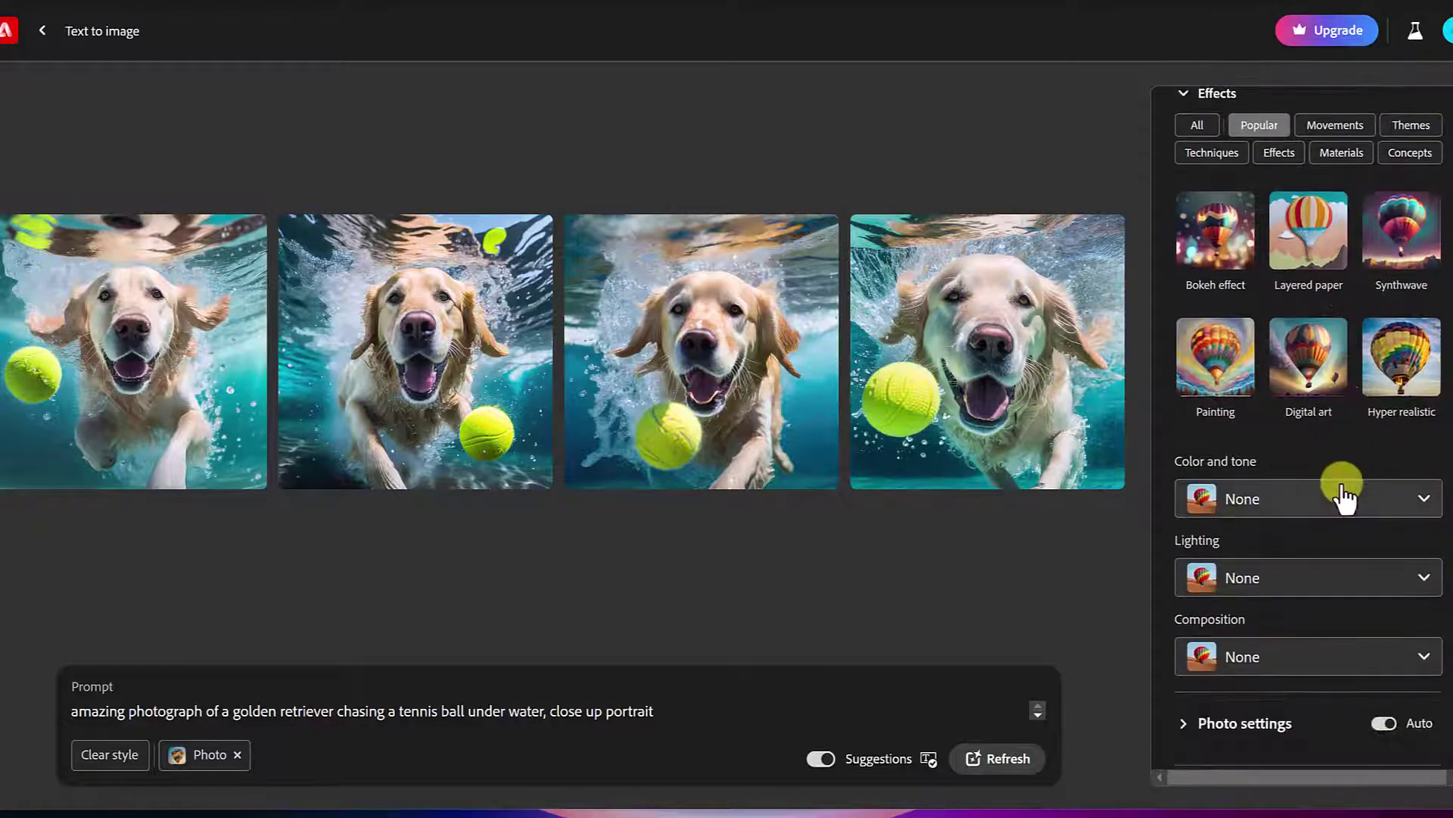
{"action": "scroll", "coordinate": [1344, 495], "scroll_direction": "down", "scroll_amount": 1}
{"action": "scroll", "coordinate": [1343, 494], "scroll_direction": "up", "scroll_amount": 3}
{"action": "scroll", "coordinate": [1343, 494], "scroll_direction": "up", "scroll_amount": 2}
{"action": "scroll", "coordinate": [1343, 496], "scroll_direction": "up", "scroll_amount": 2}
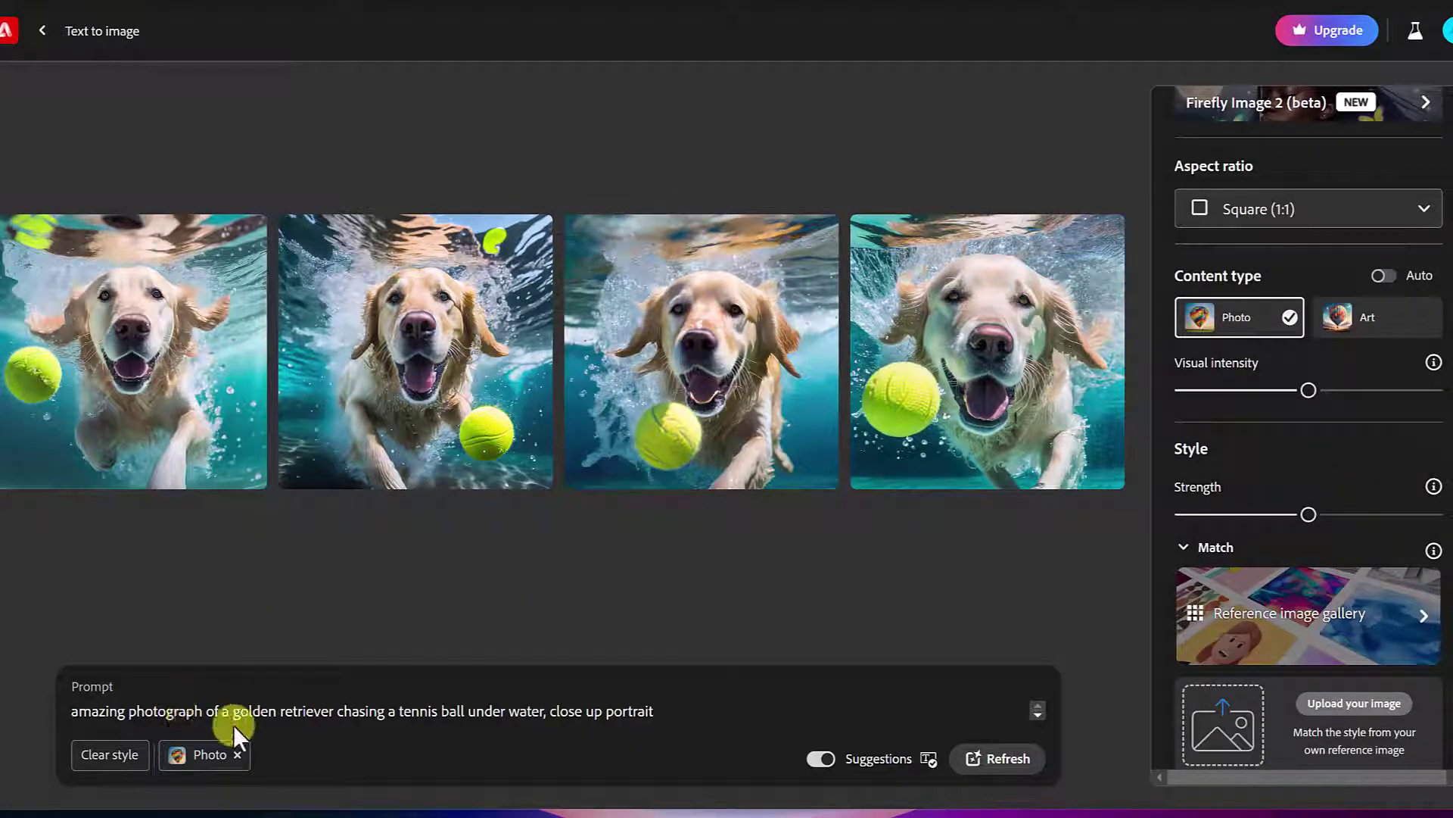
Step: Swap 'golden retriever' for 'cat' and 'tennis ball' for 'baseball', regenerating after each change
{"action": "left_click_drag", "start_coordinate": [232, 711], "coordinate": [332, 711]}
{"action": "type", "text": "cat"}
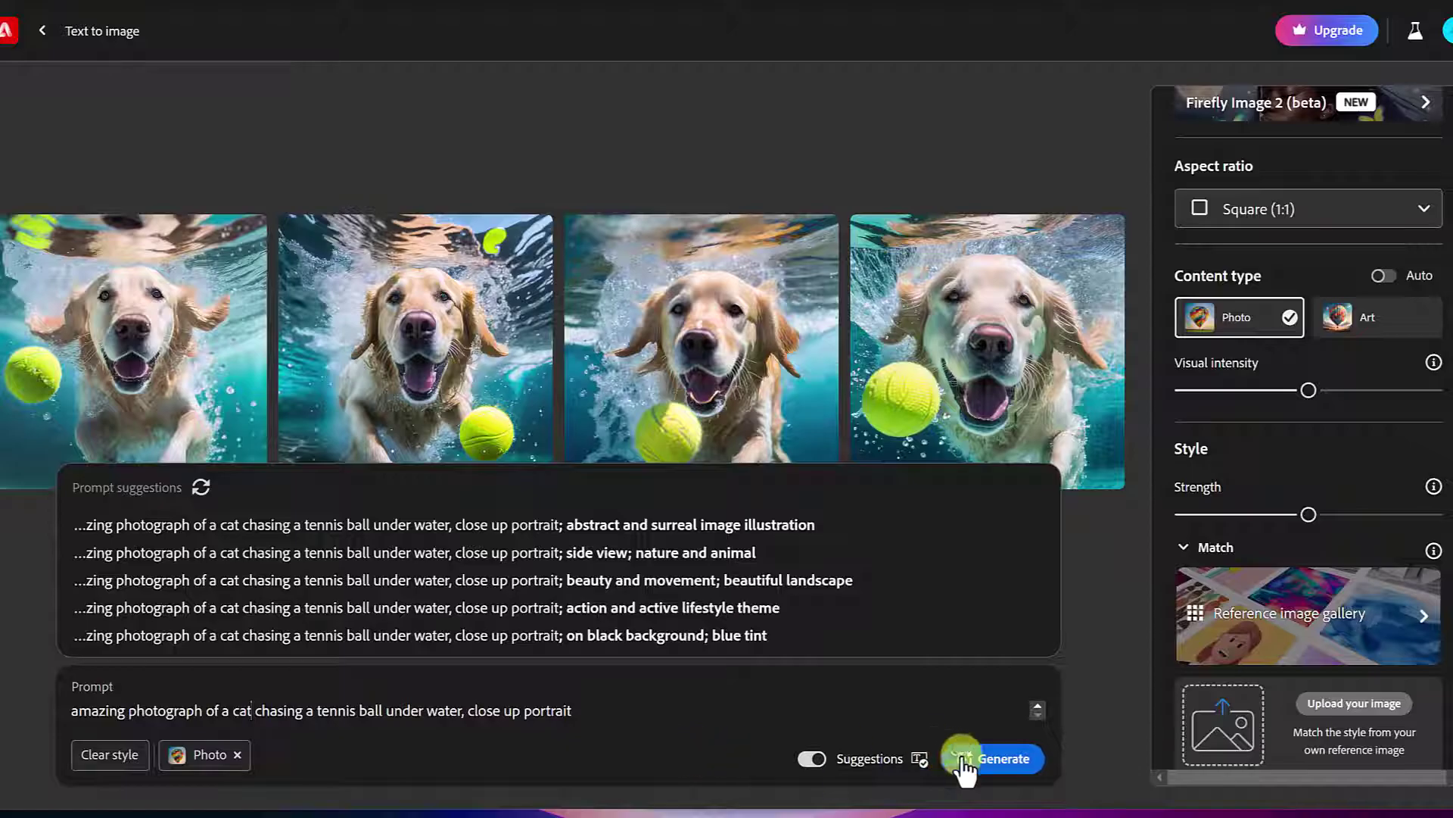
{"action": "left_click", "coordinate": [992, 773]}
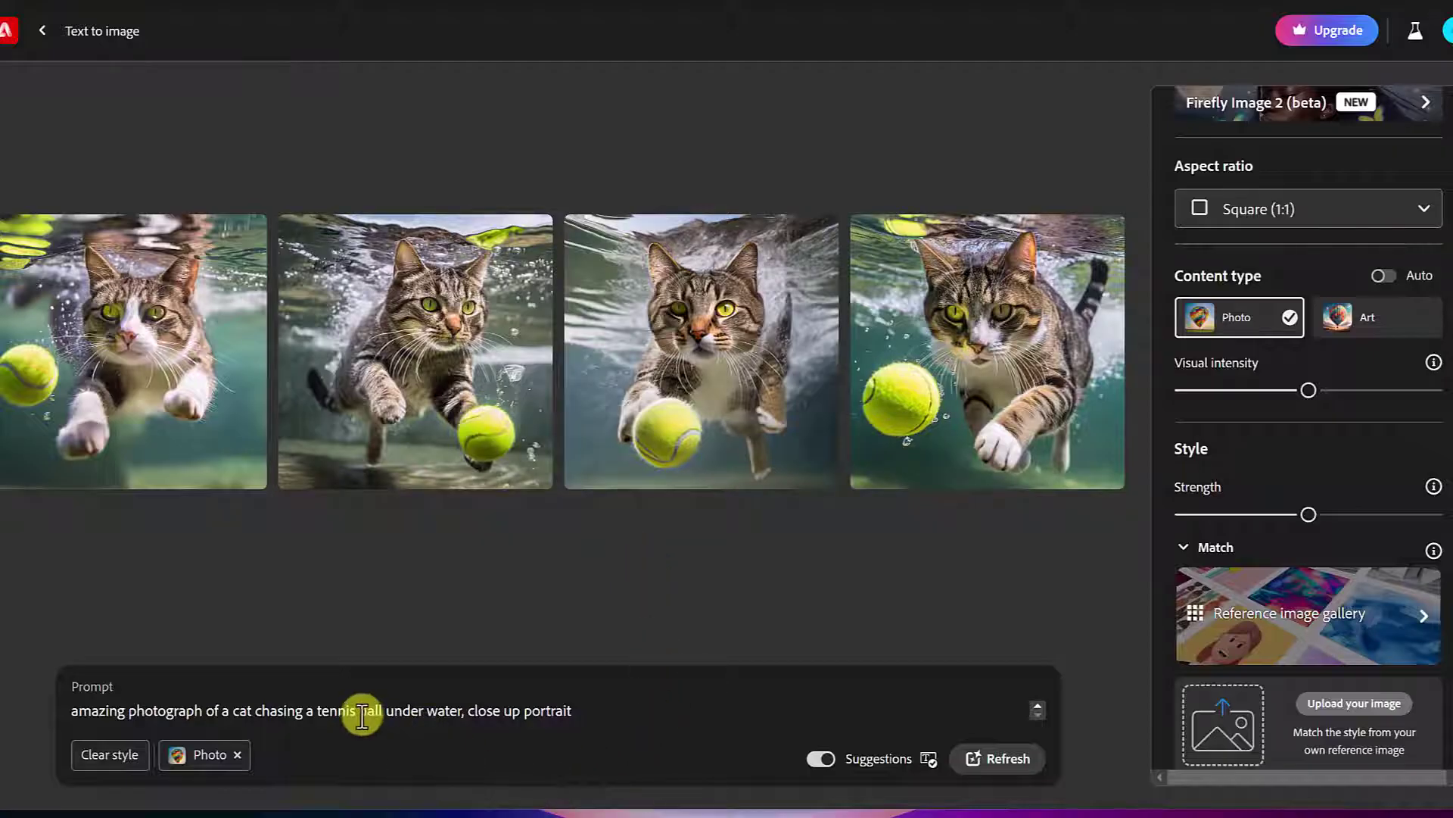
{"action": "left_click_drag", "start_coordinate": [318, 711], "coordinate": [383, 711]}
{"action": "type", "text": "baseball"}
{"action": "left_click", "coordinate": [1006, 763]}
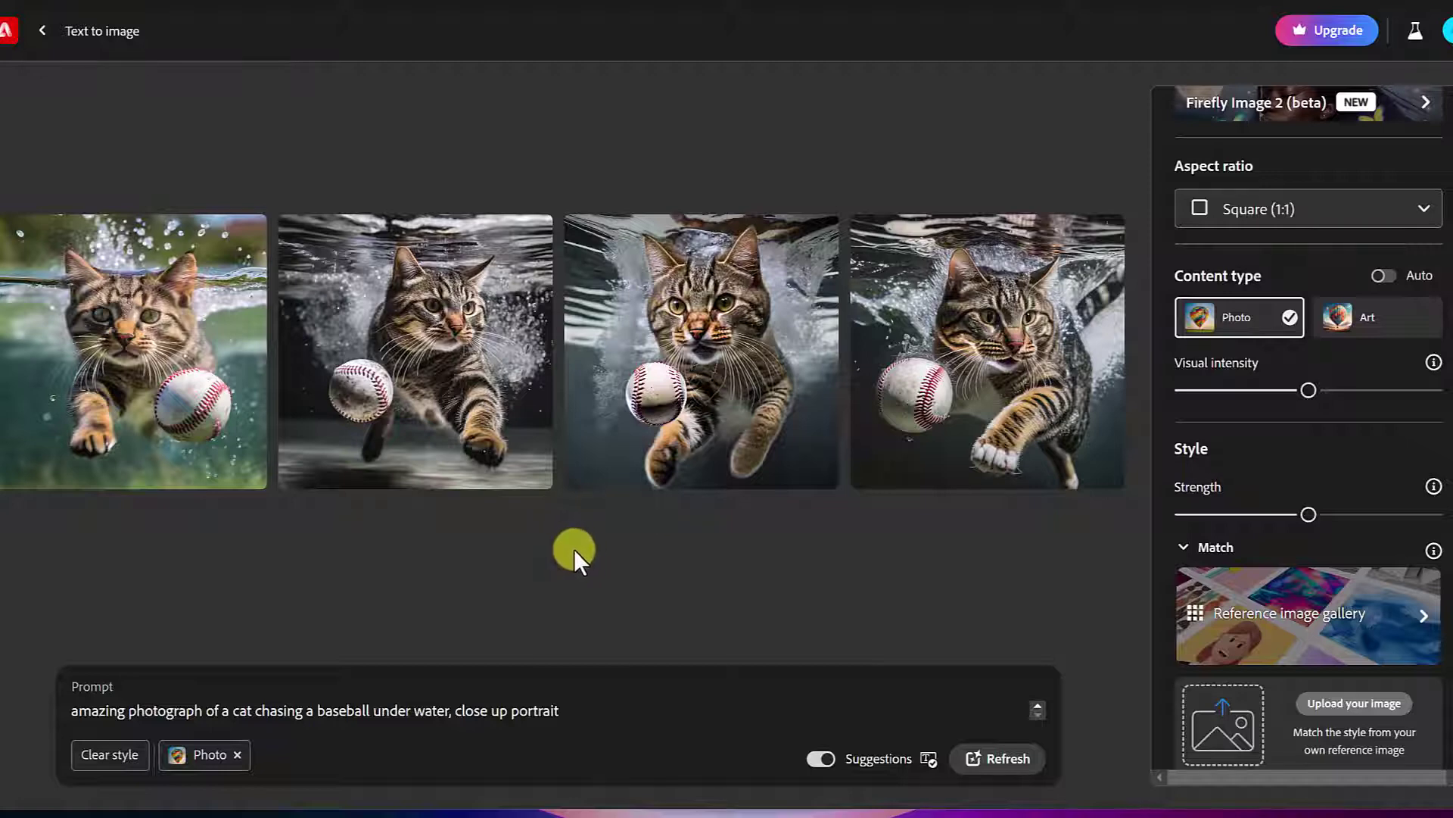
Step: Enlarge the third cat image and look at its editing options
{"action": "left_click", "coordinate": [727, 362]}
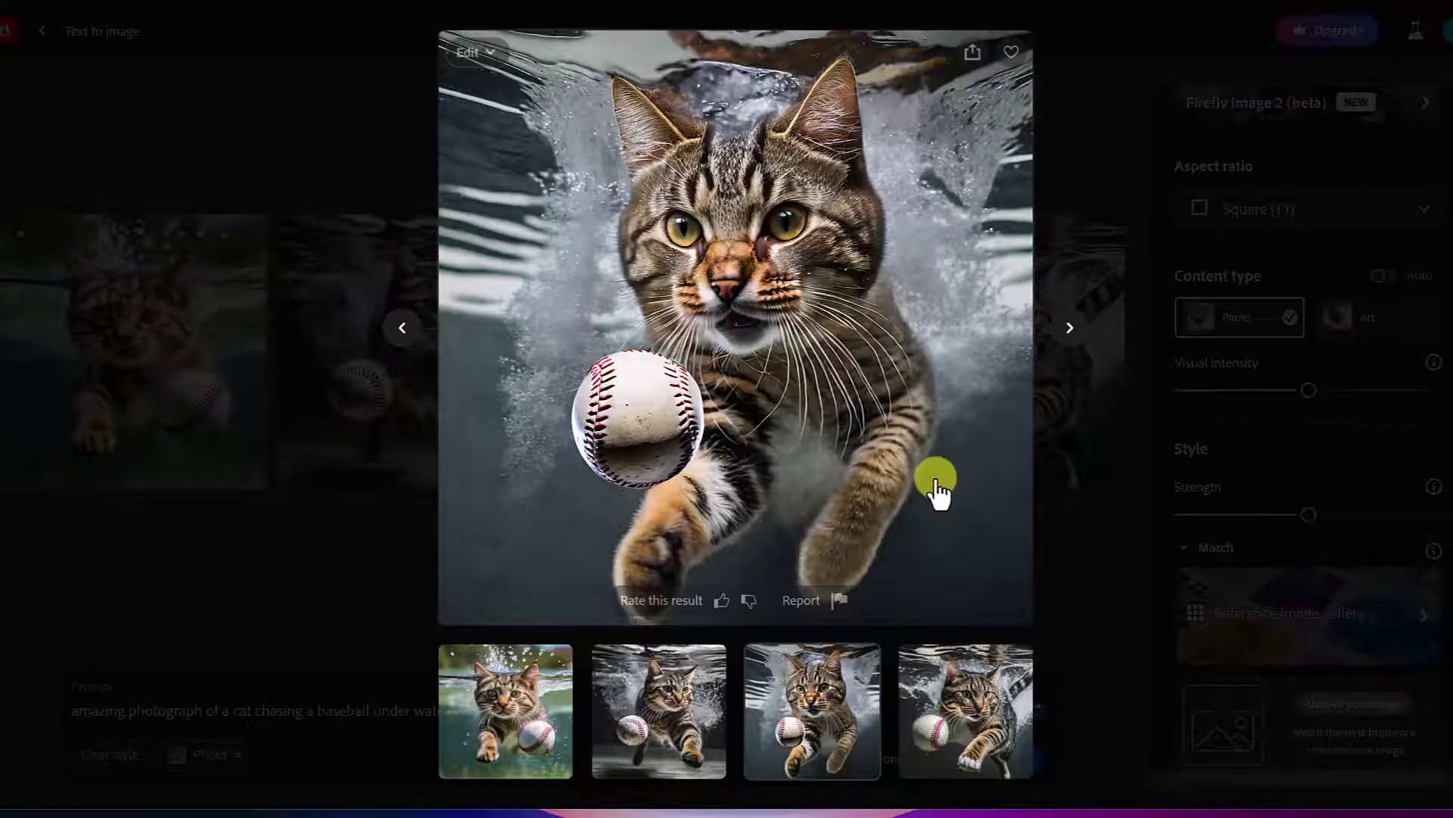
{"action": "mouse_move", "coordinate": [736, 327]}
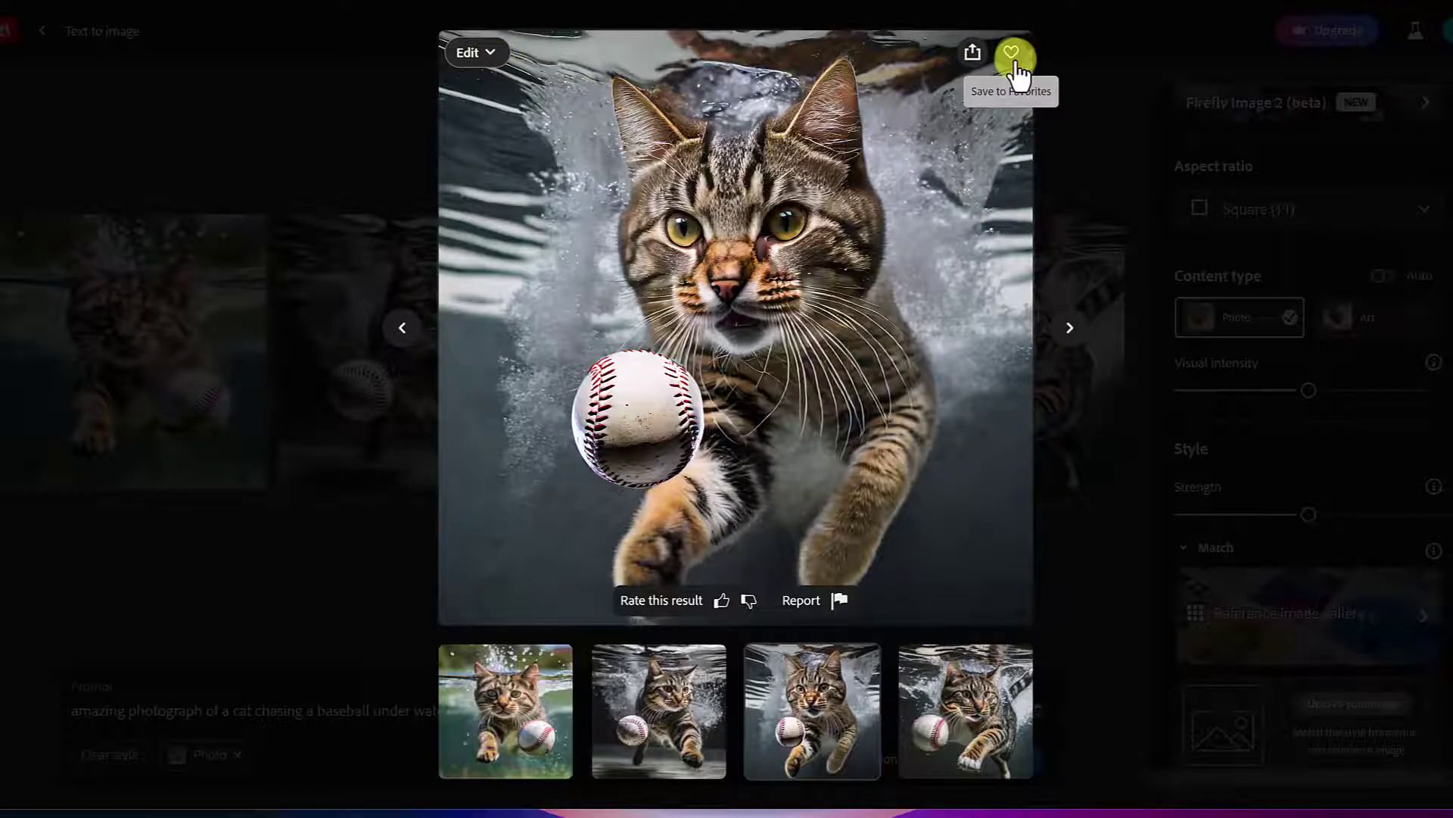
{"action": "left_click", "coordinate": [493, 54]}
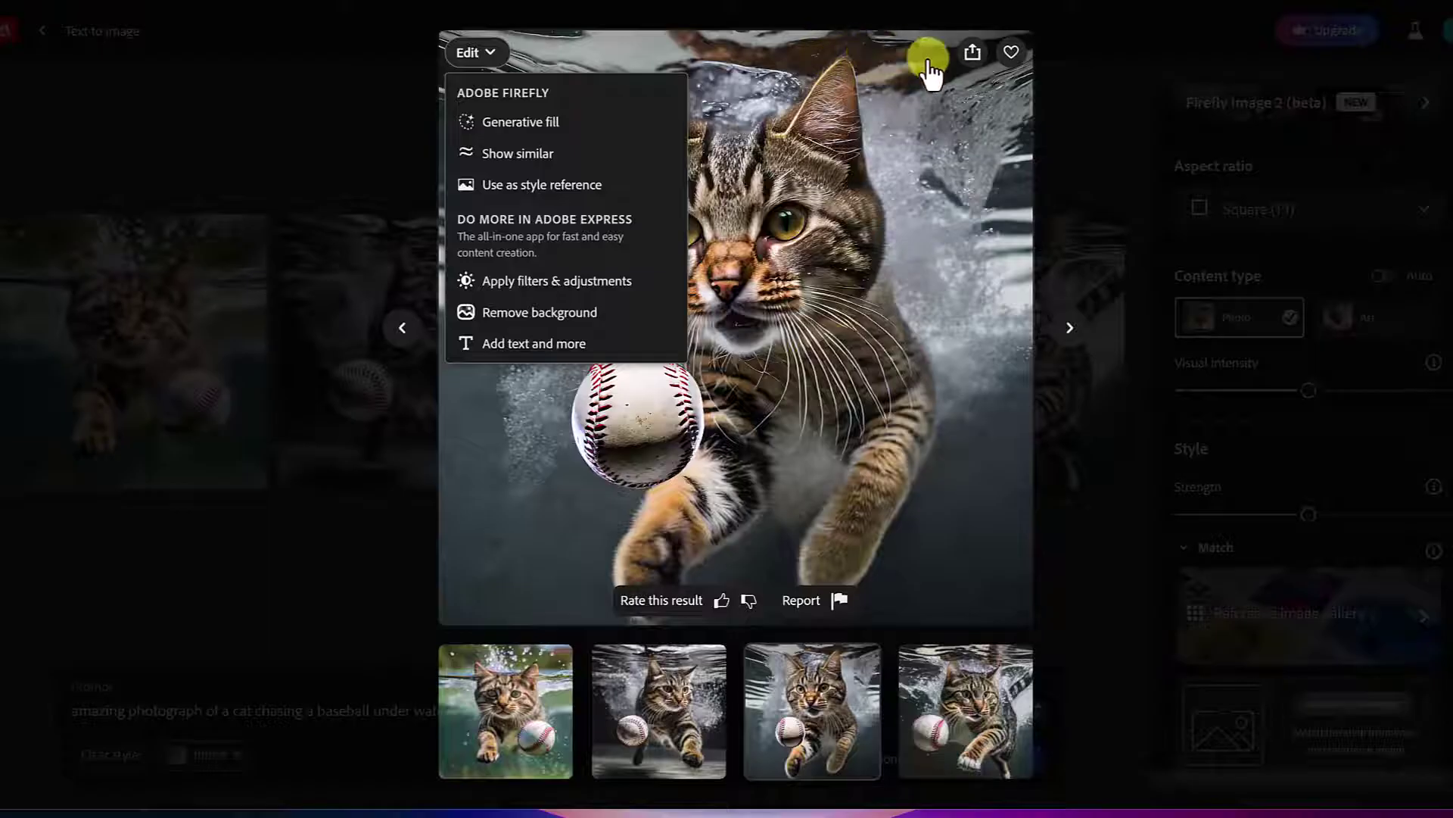
{"action": "left_click", "coordinate": [971, 59]}
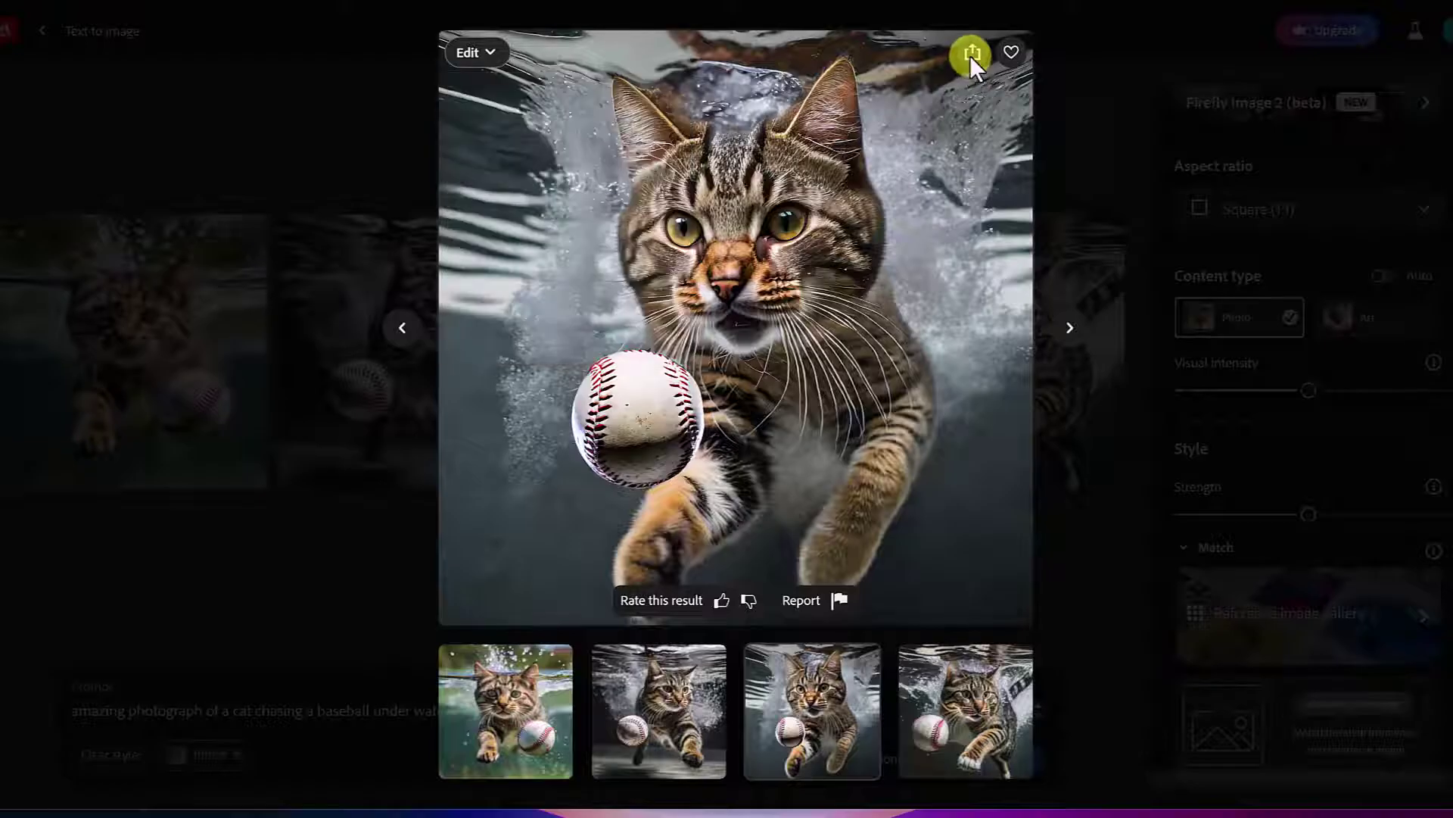
Step: Download the enlarged cat image, accepting Content Credentials
{"action": "left_click", "coordinate": [971, 60]}
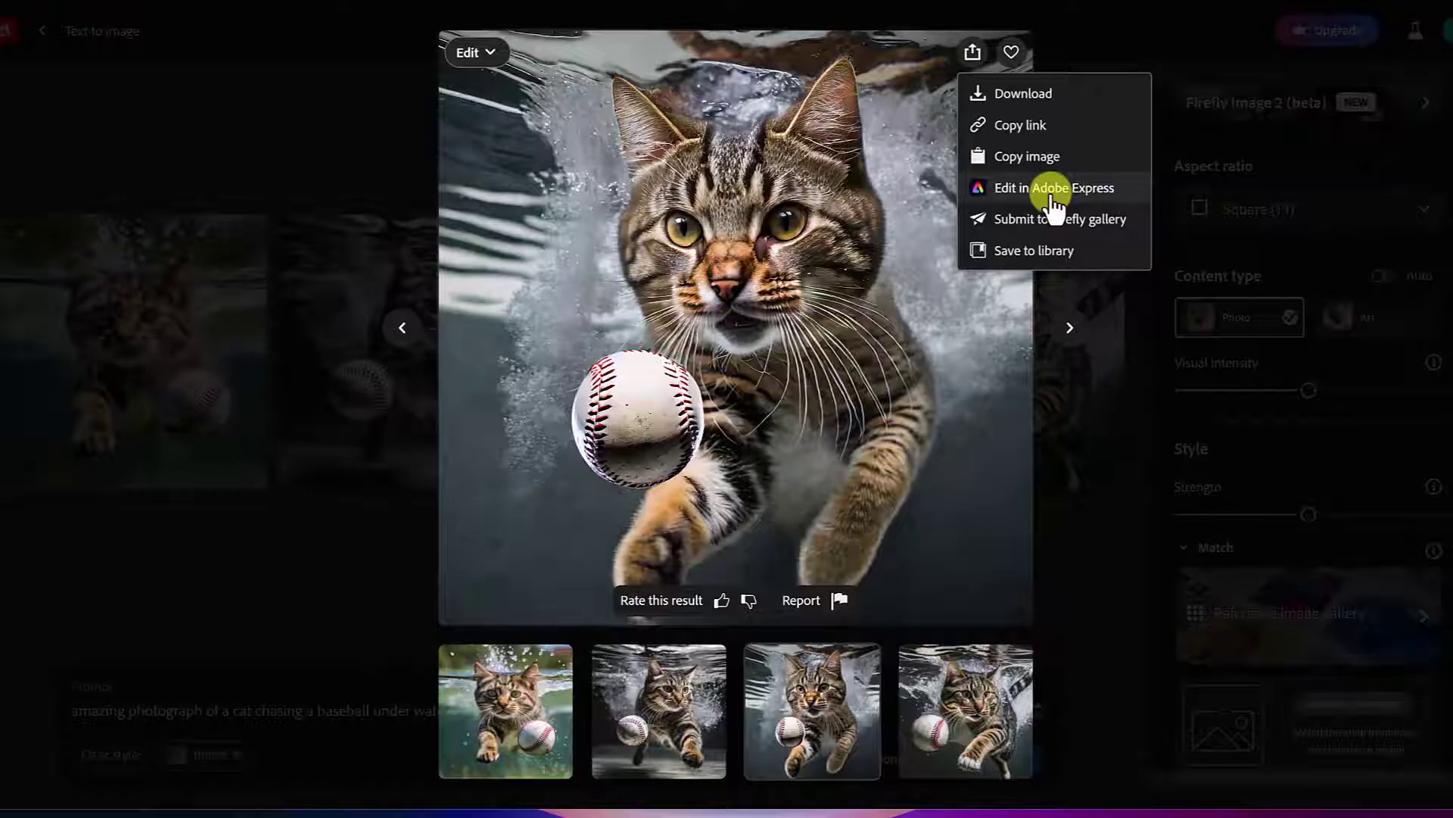
{"action": "left_click", "coordinate": [1028, 95]}
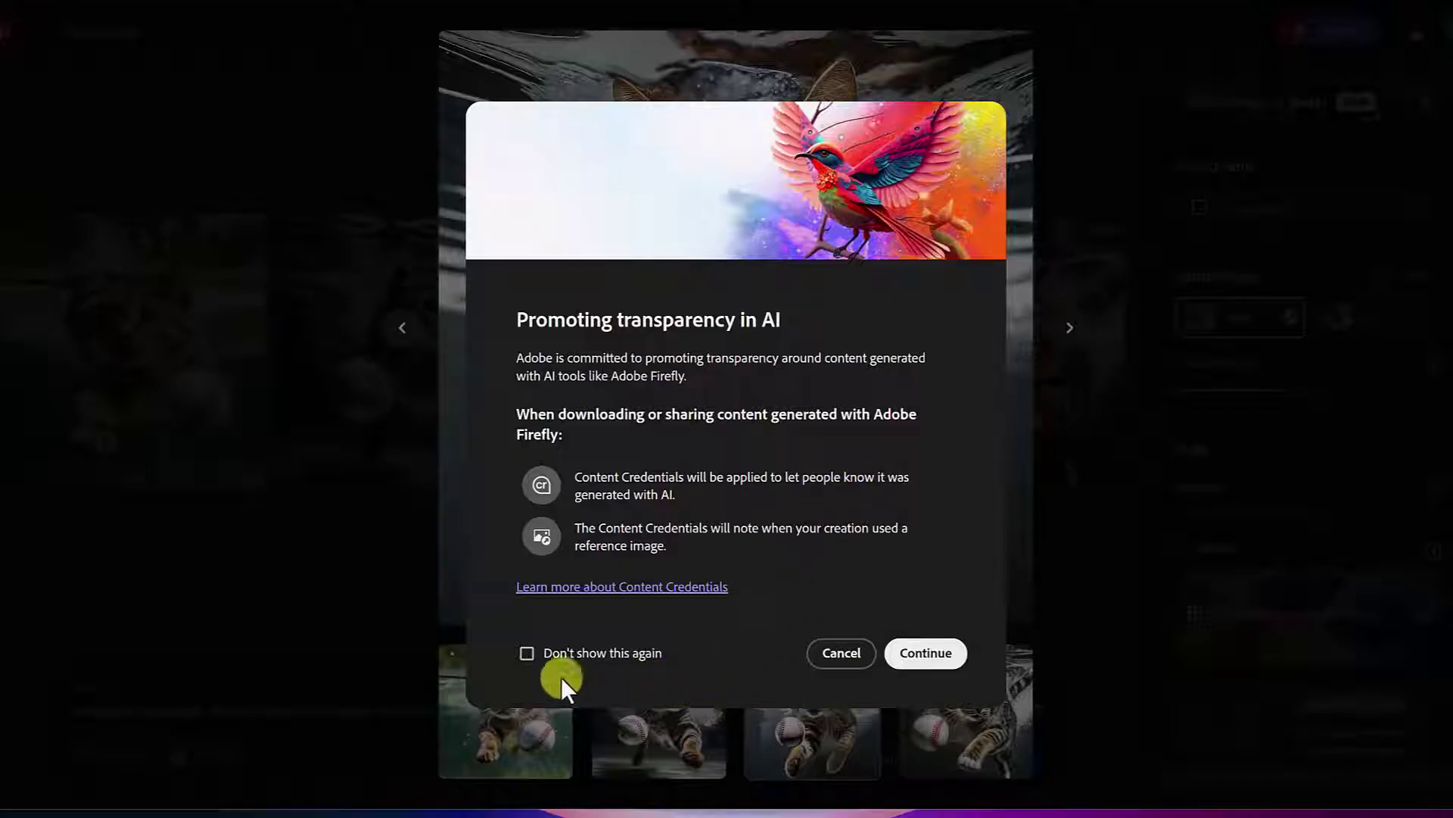
{"action": "left_click", "coordinate": [916, 661]}
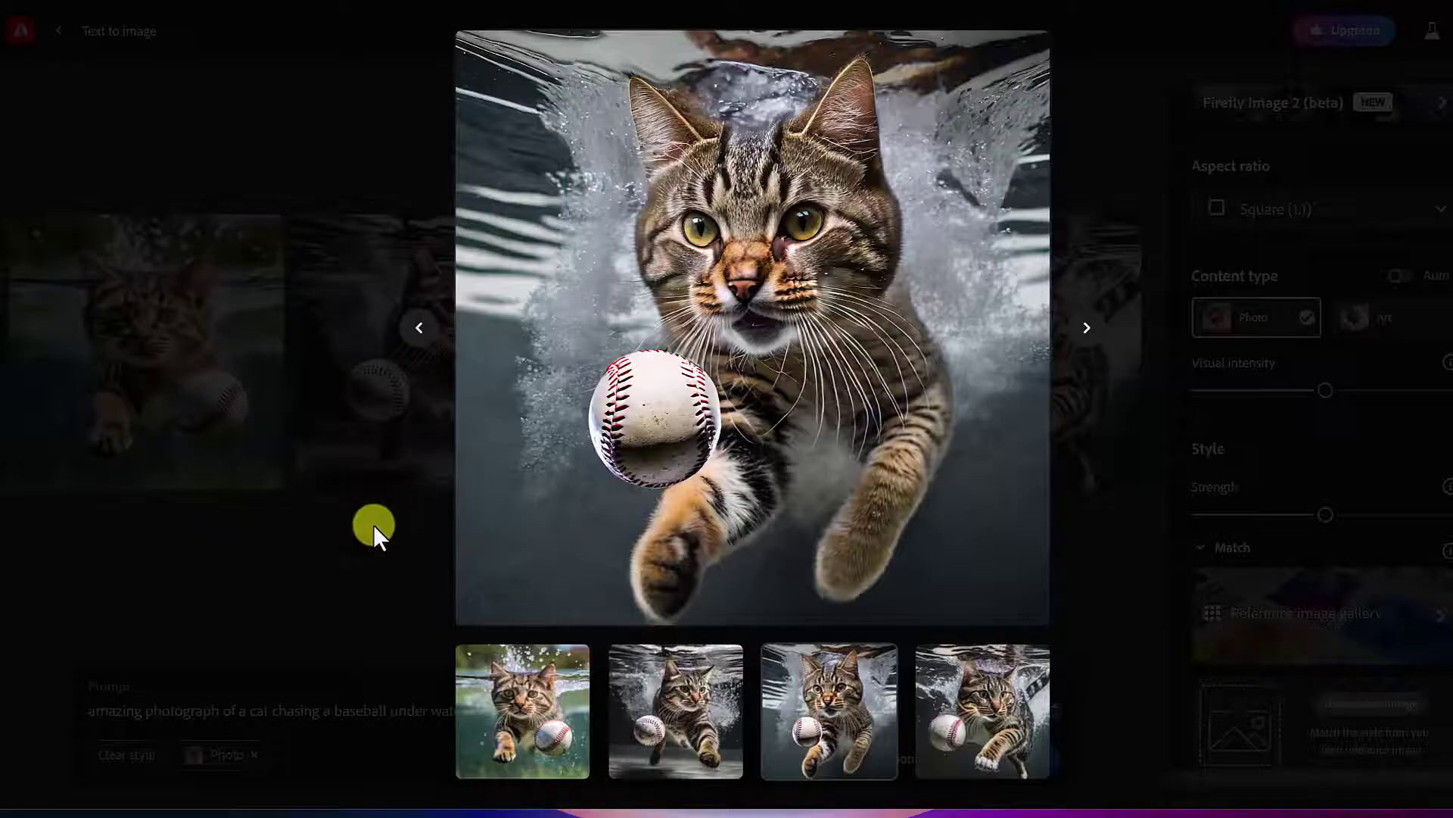
Step: Generate 'bunny playing a flaming saxophone' images, then set the content type to Photo
{"action": "left_click", "coordinate": [374, 525]}
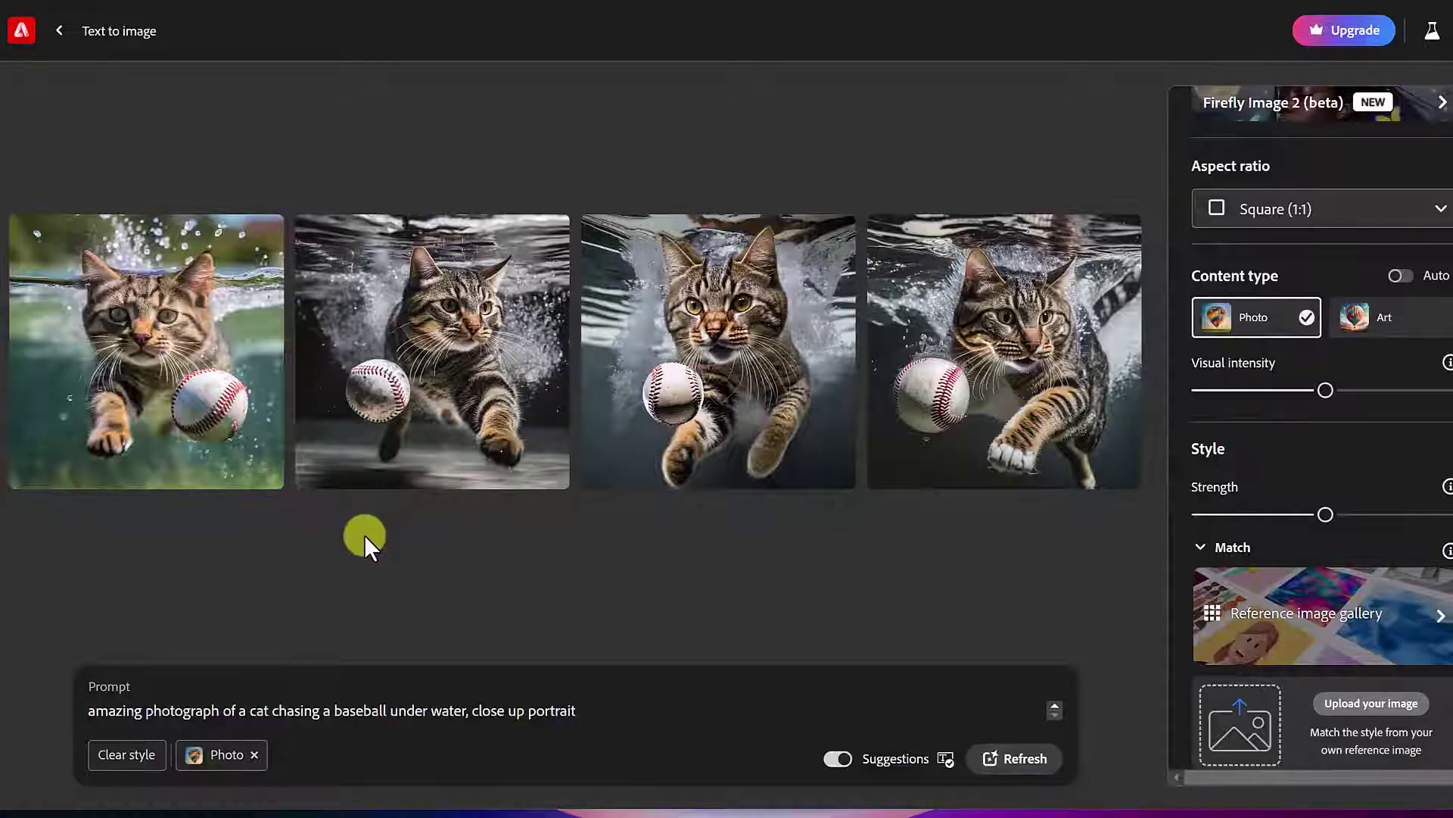
{"action": "left_click", "coordinate": [61, 32]}
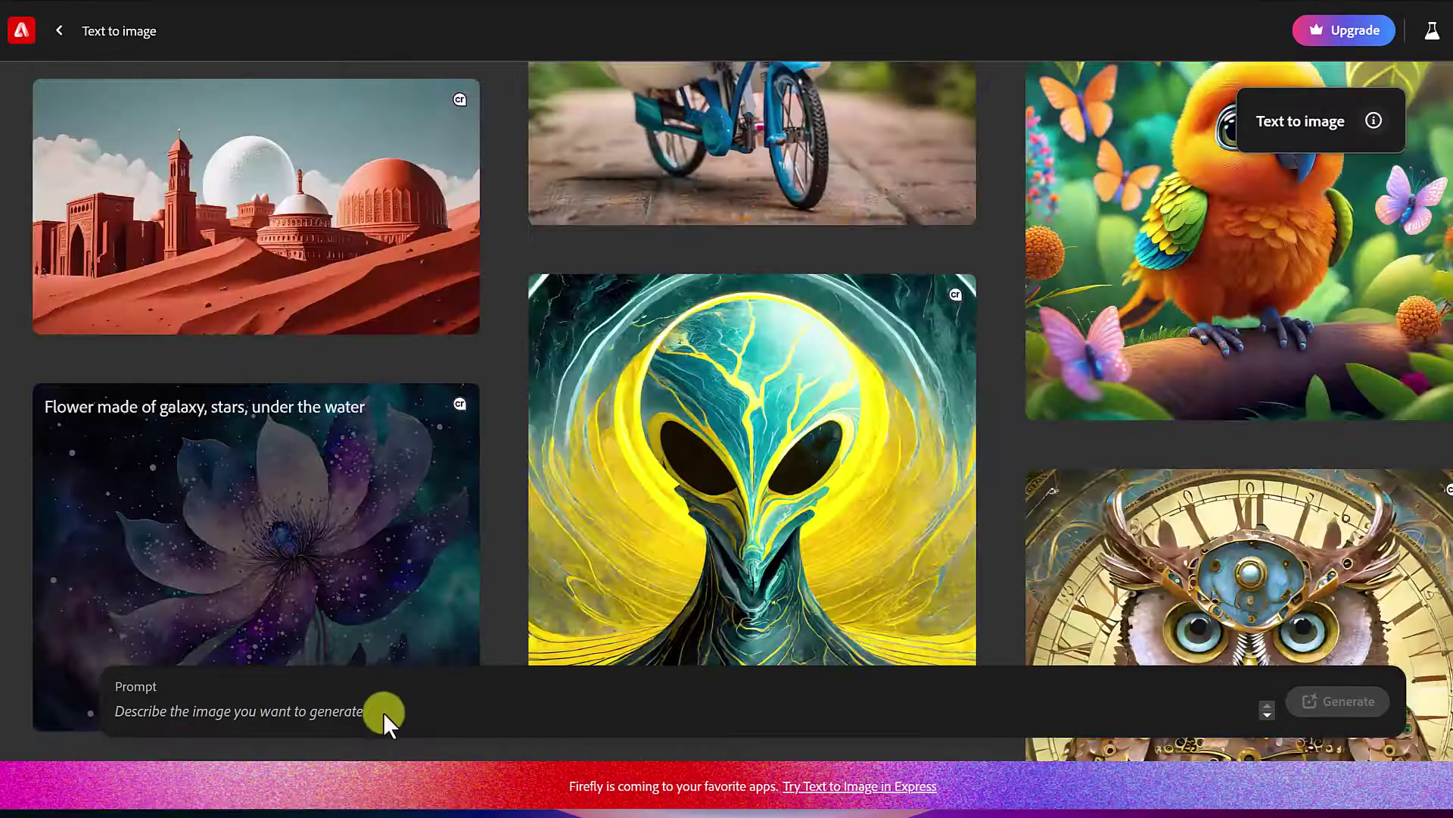
{"action": "left_click", "coordinate": [542, 714]}
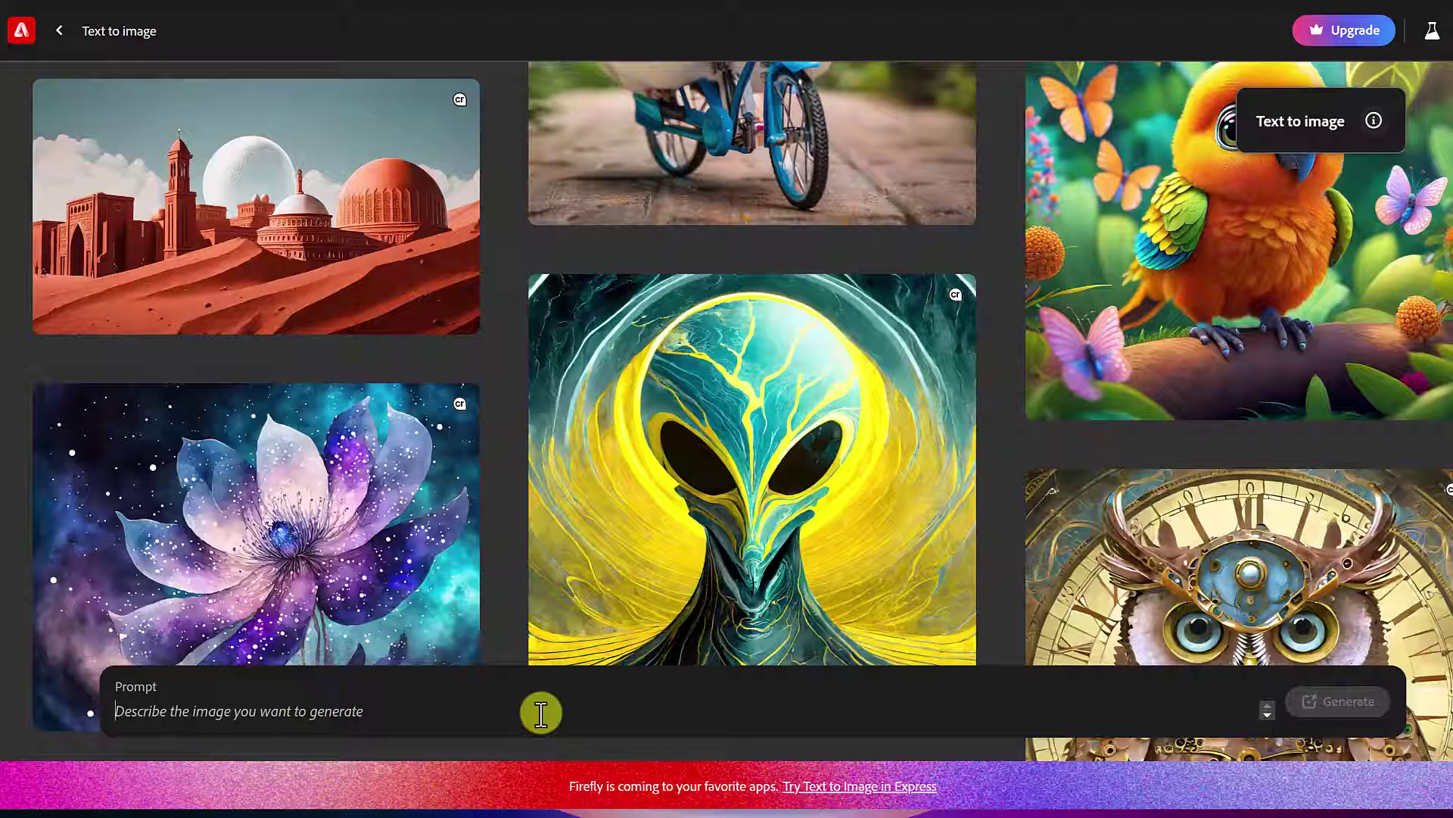
{"action": "type", "text": "bunny playing a flaming saxophon"}
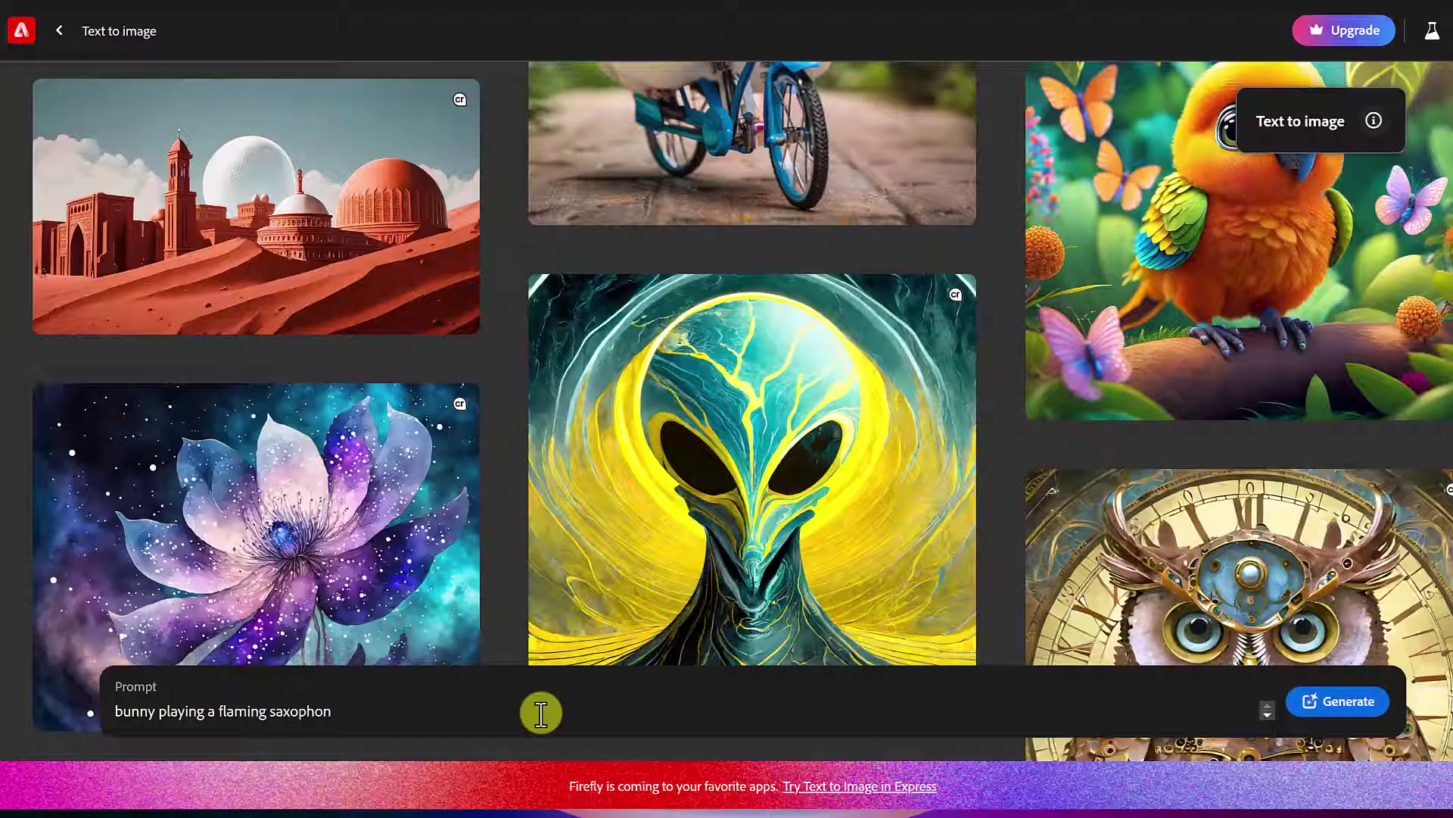
{"action": "type", "text": "e"}
{"action": "key", "text": "Return"}
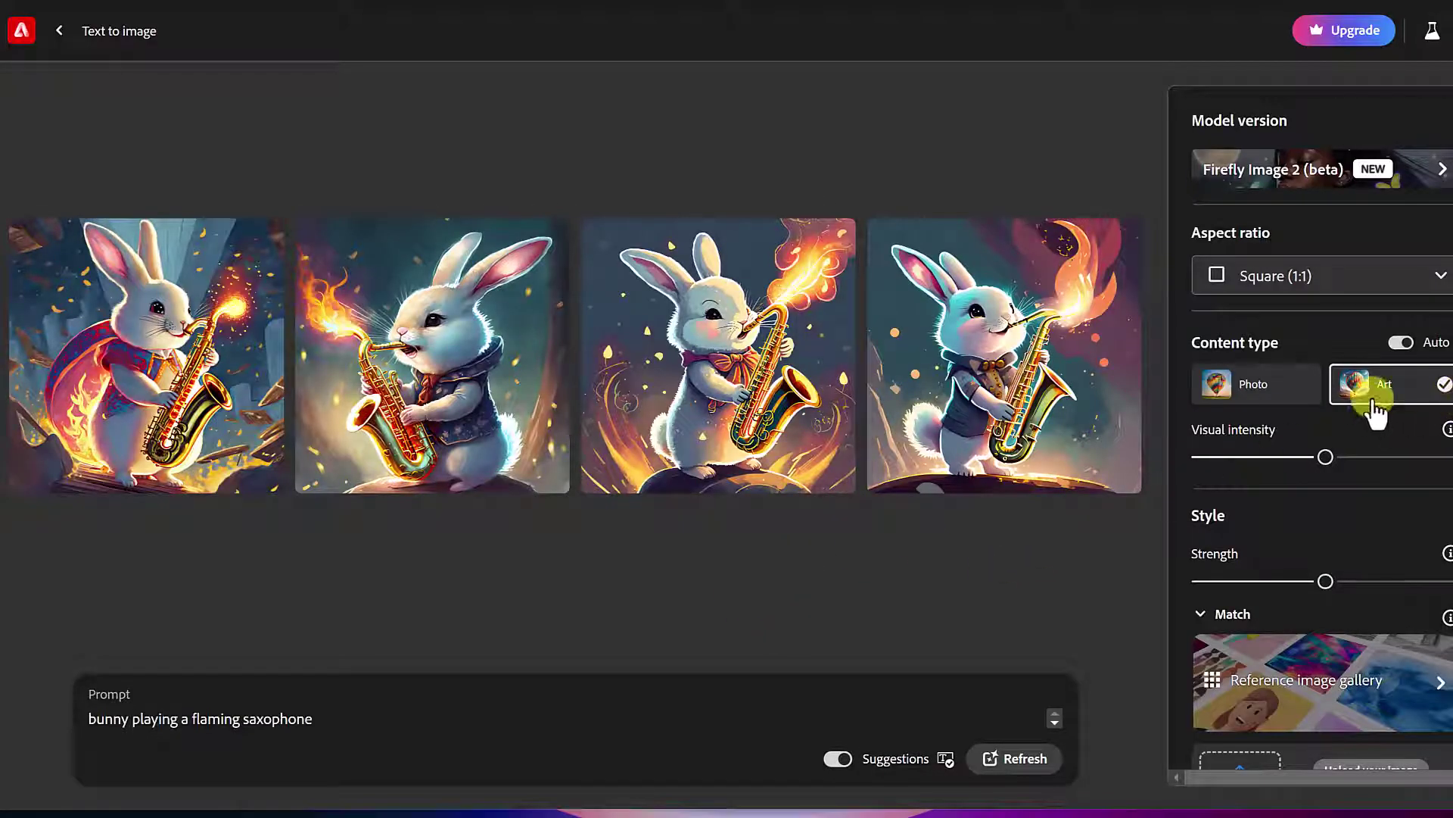
{"action": "left_click", "coordinate": [1253, 401]}
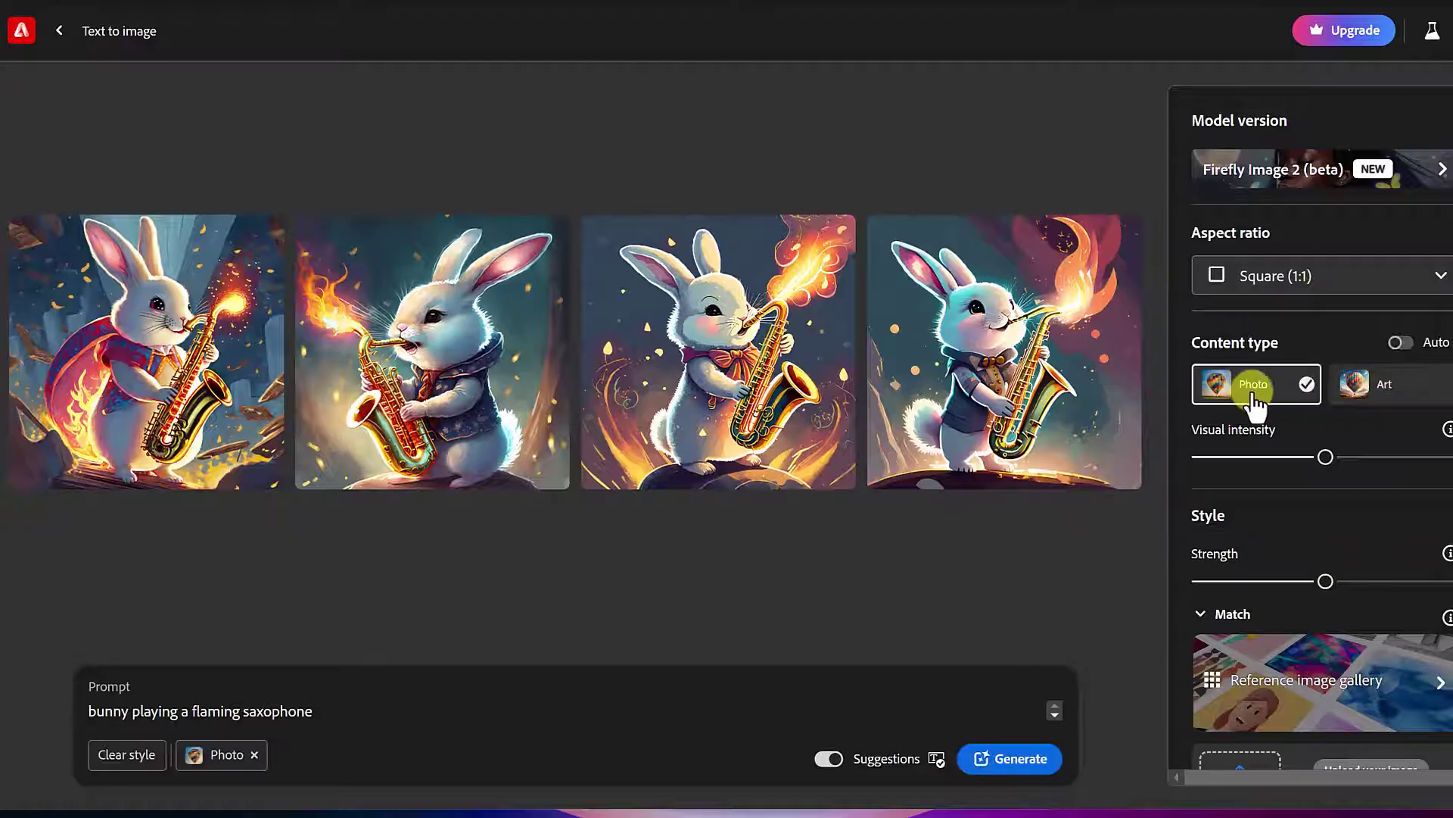
Step: Regenerate the bunnies as photos and view the first two results full size
{"action": "left_click", "coordinate": [1034, 777]}
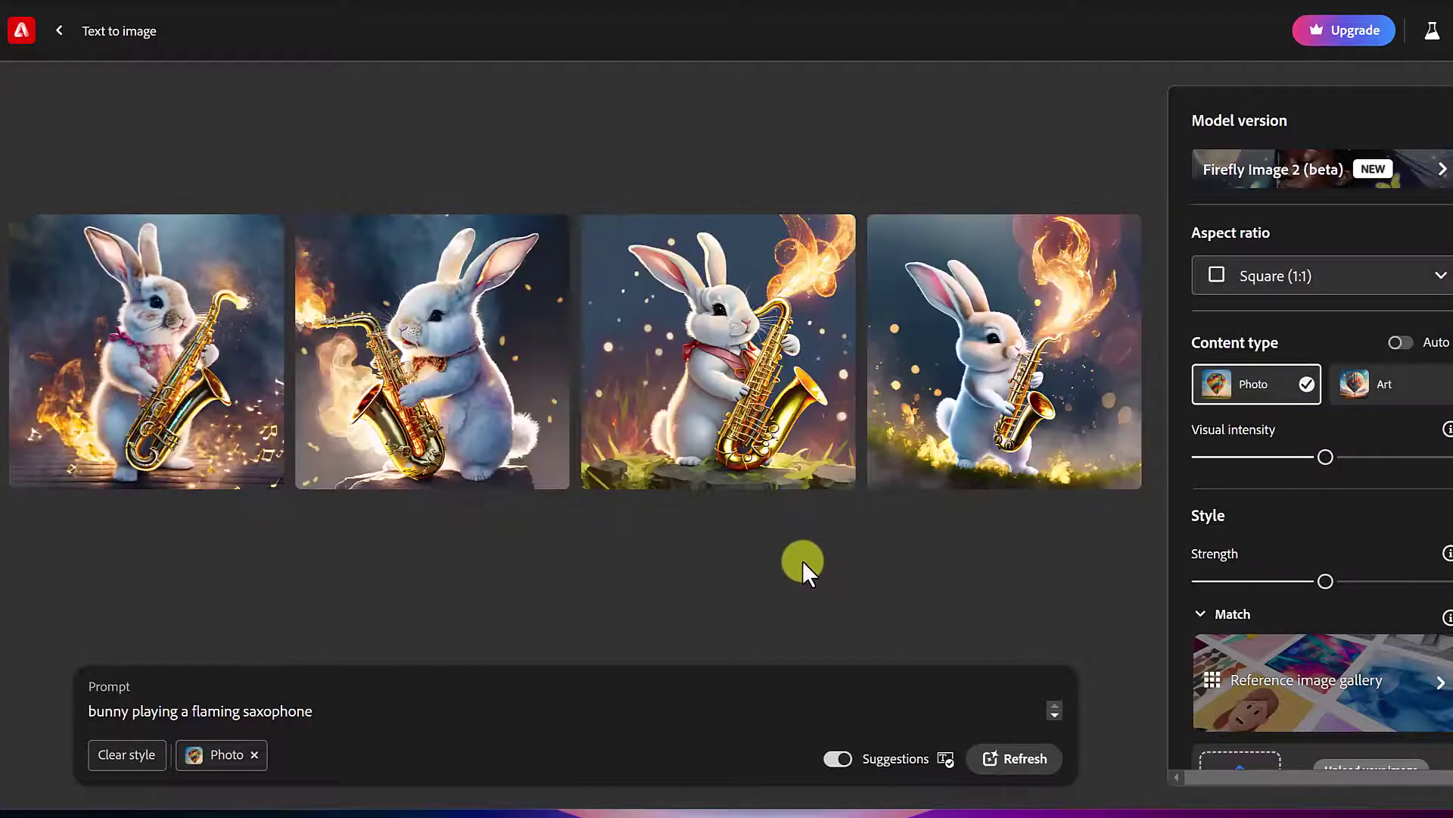
{"action": "left_click", "coordinate": [166, 330]}
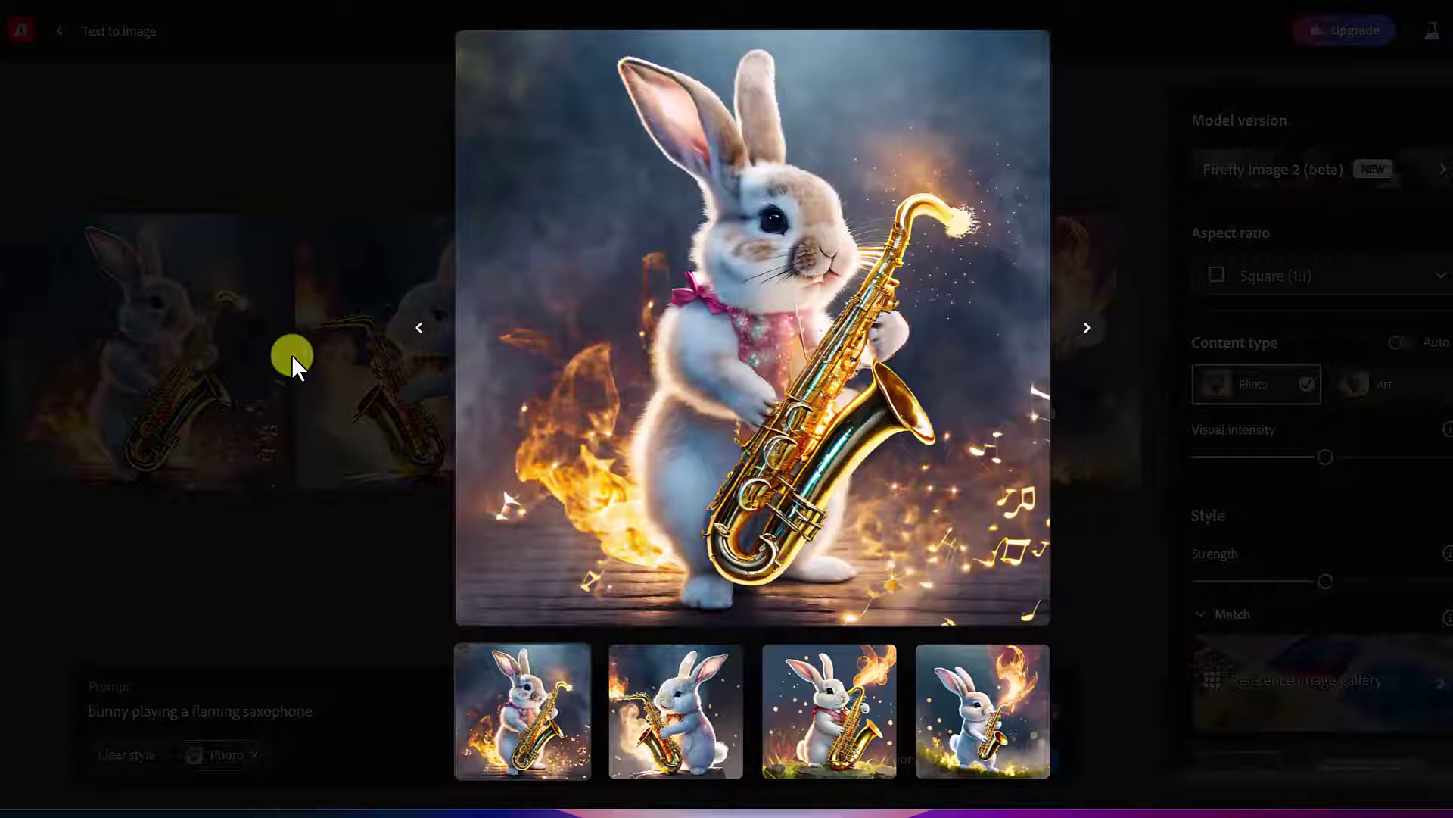
{"action": "left_click", "coordinate": [689, 717]}
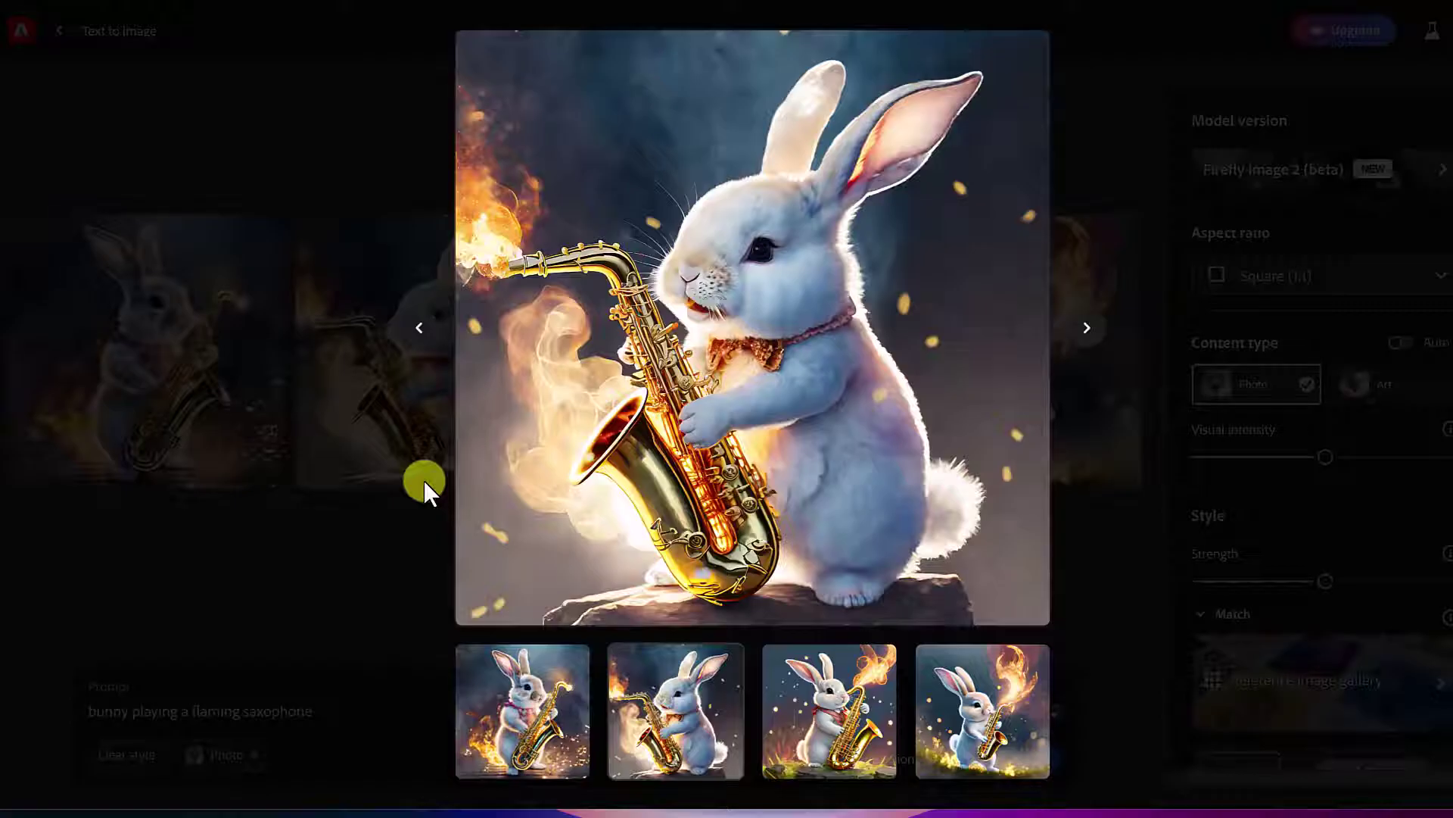
{"action": "left_click", "coordinate": [428, 534]}
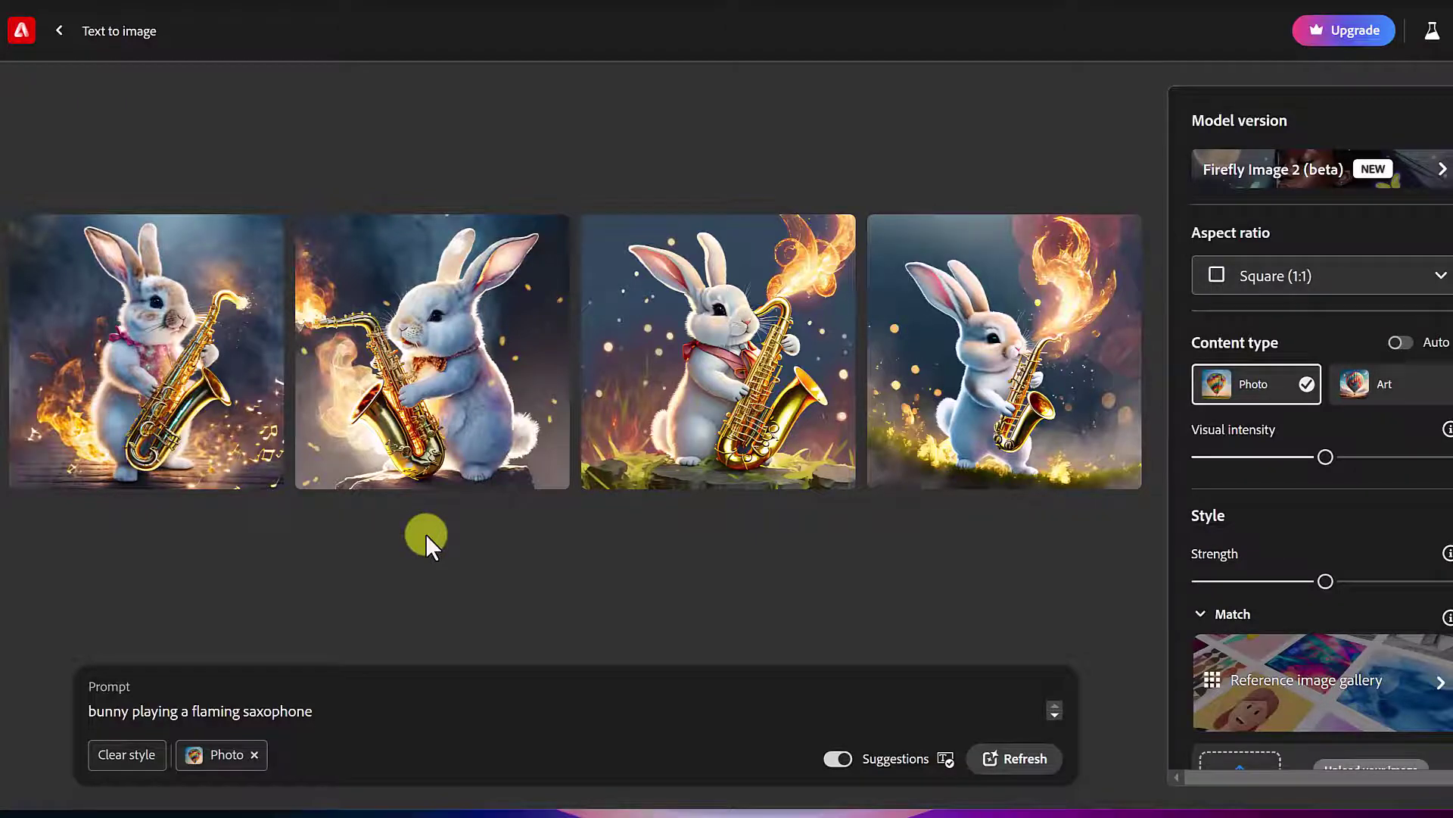
{"action": "scroll", "coordinate": [1334, 511], "scroll_direction": "down", "scroll_amount": 3}
{"action": "scroll", "coordinate": [1328, 535], "scroll_direction": "down", "scroll_amount": 2}
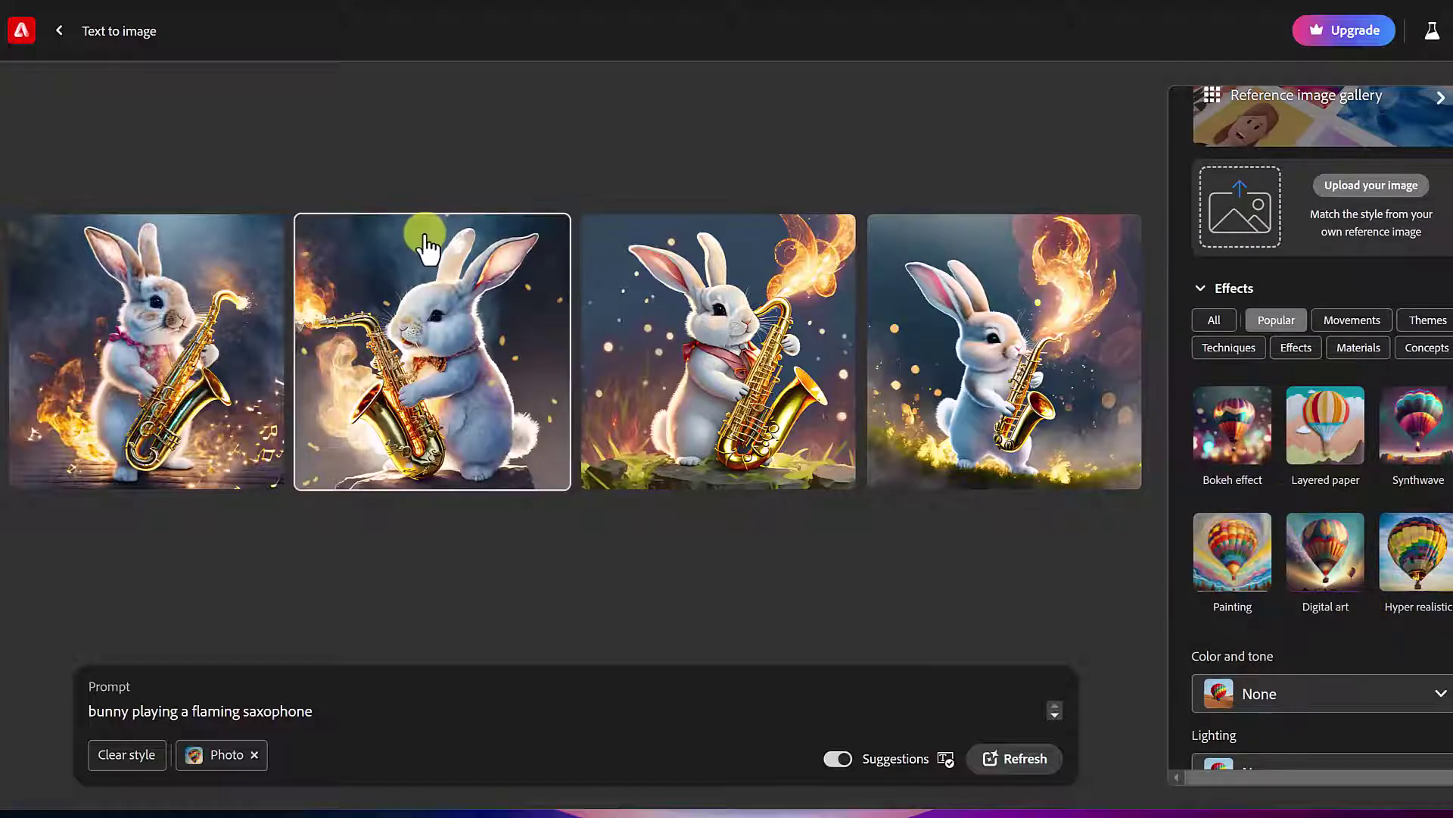
Step: Go back twice to the Firefly home page
{"action": "left_click", "coordinate": [59, 34]}
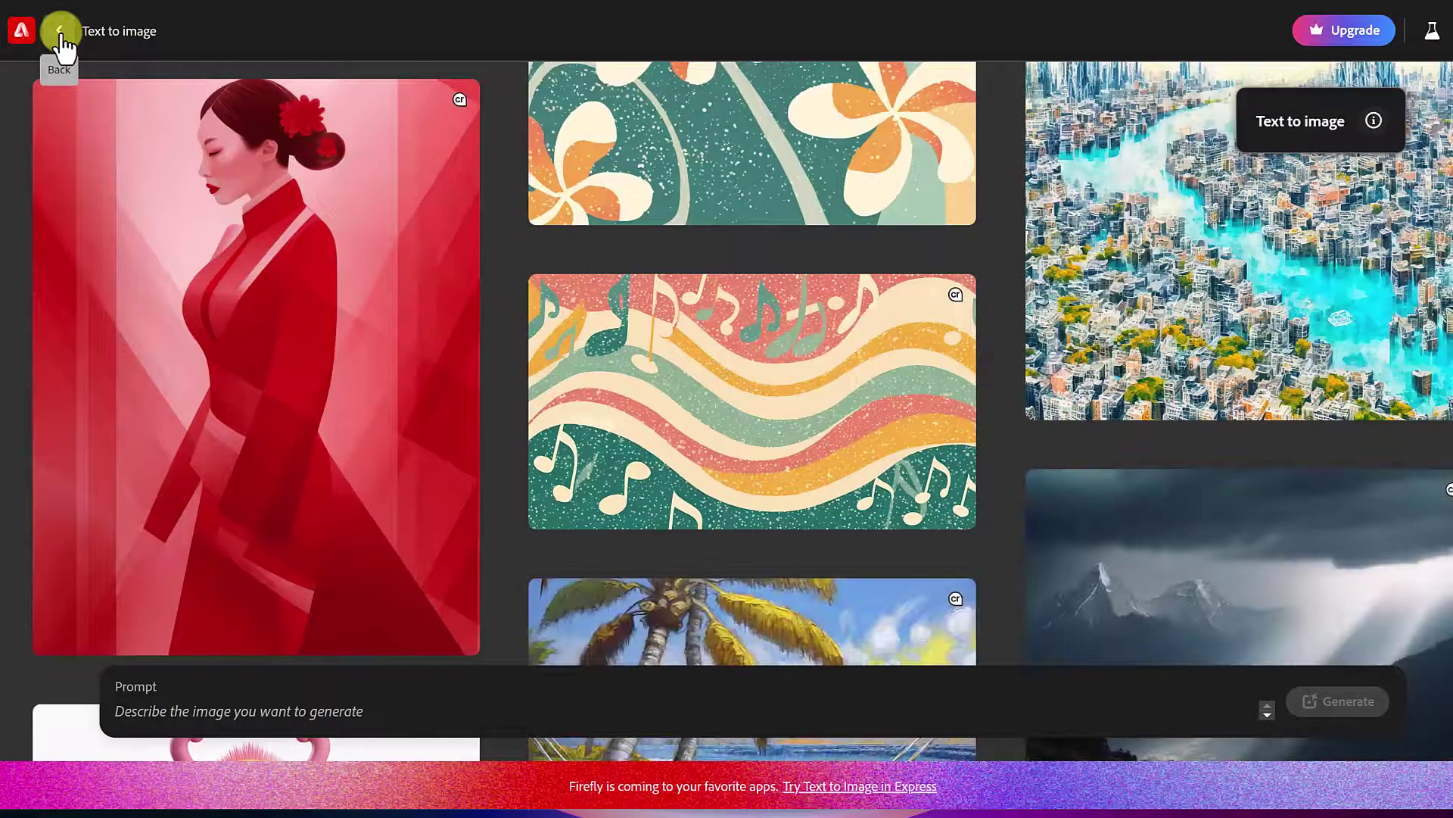
{"action": "left_click", "coordinate": [59, 31]}
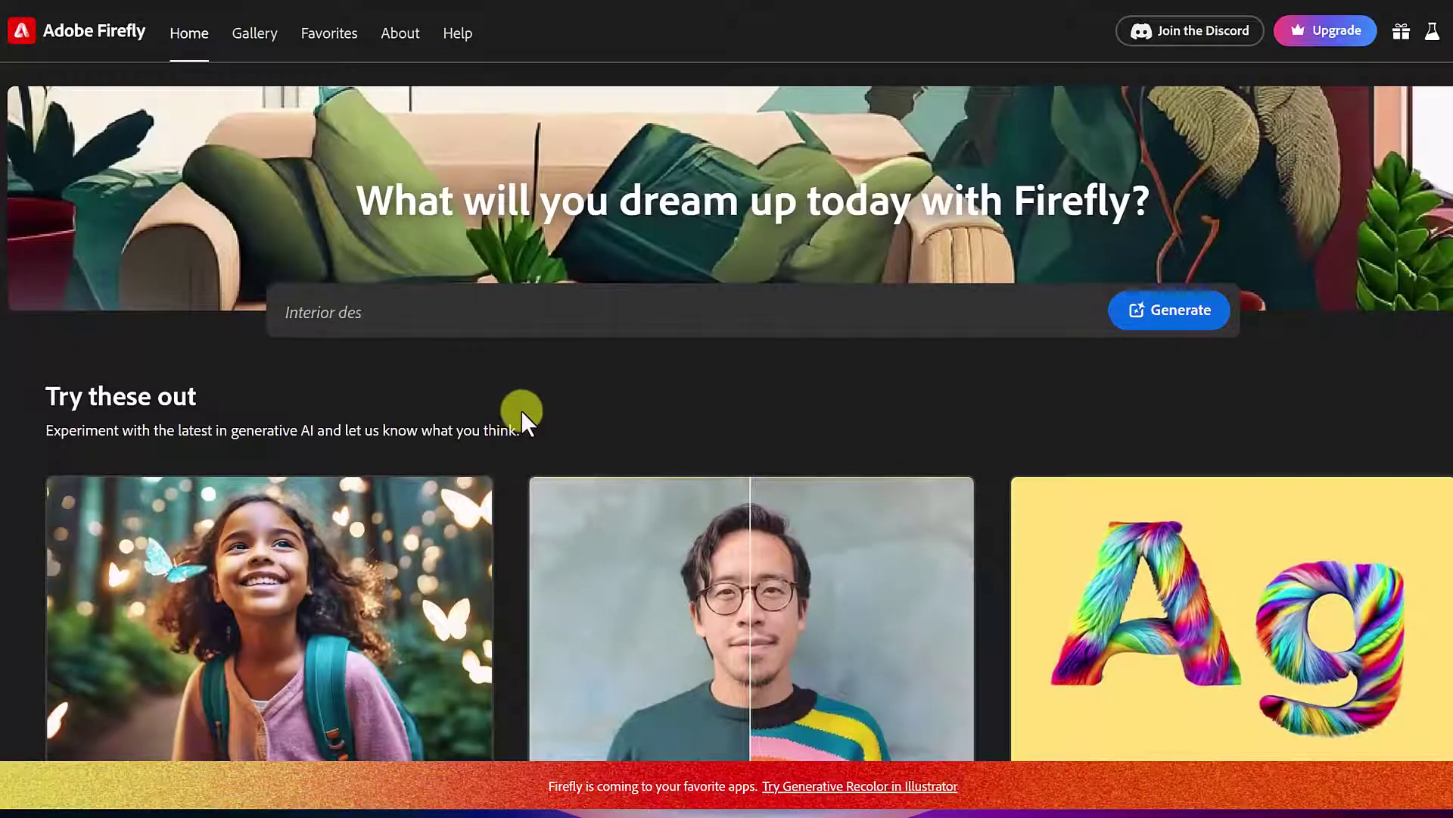
{"action": "scroll", "coordinate": [520, 410], "scroll_direction": "down", "scroll_amount": 2}
{"action": "scroll", "coordinate": [534, 420], "scroll_direction": "down", "scroll_amount": 1}
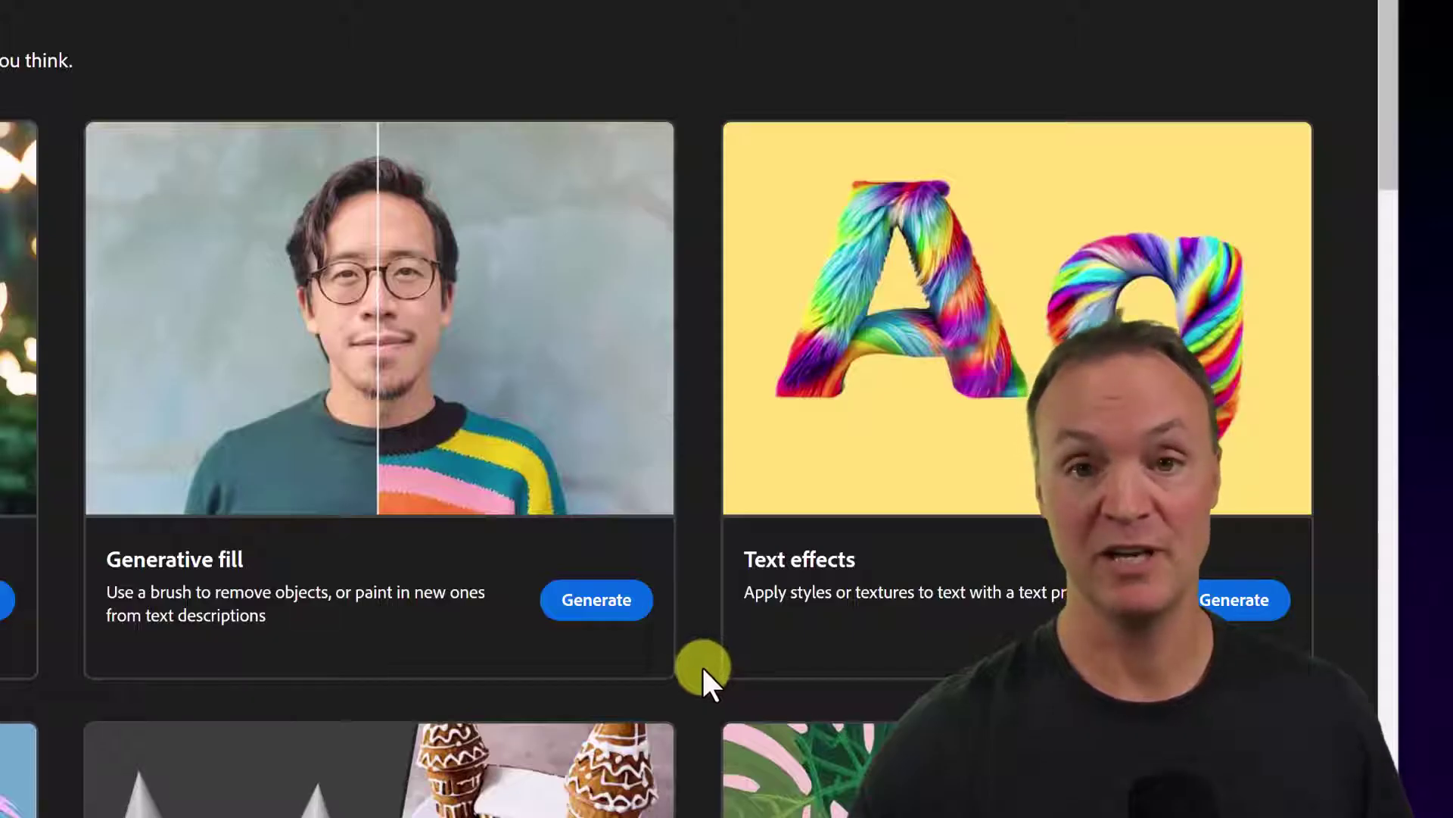
{"action": "scroll", "coordinate": [702, 665], "scroll_direction": "down", "scroll_amount": 2}
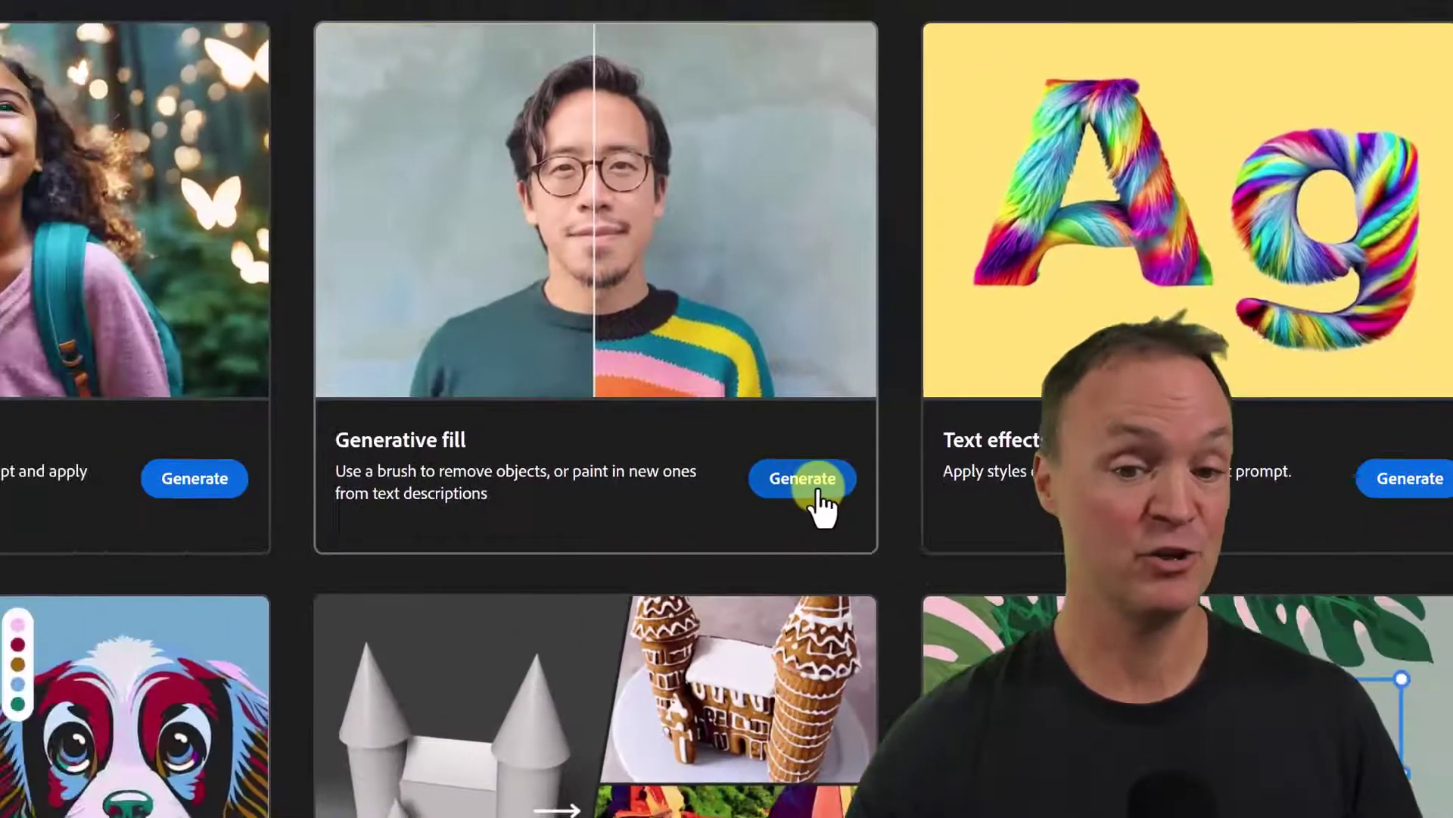
Step: Enter Generative fill, preview the woman sample, and go back to the start page
{"action": "left_click", "coordinate": [597, 470]}
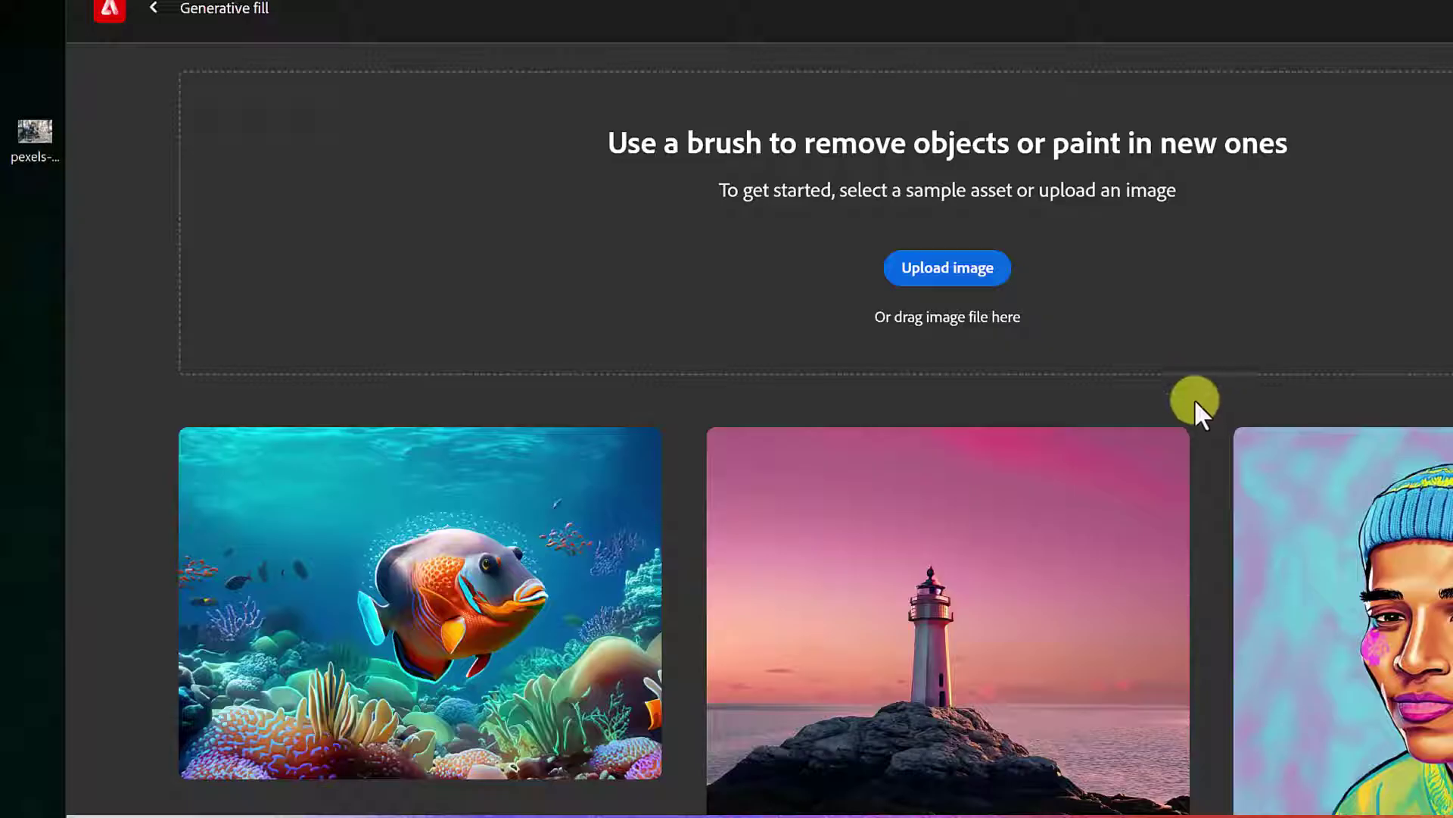
{"action": "scroll", "coordinate": [1192, 479], "scroll_direction": "down", "scroll_amount": 2}
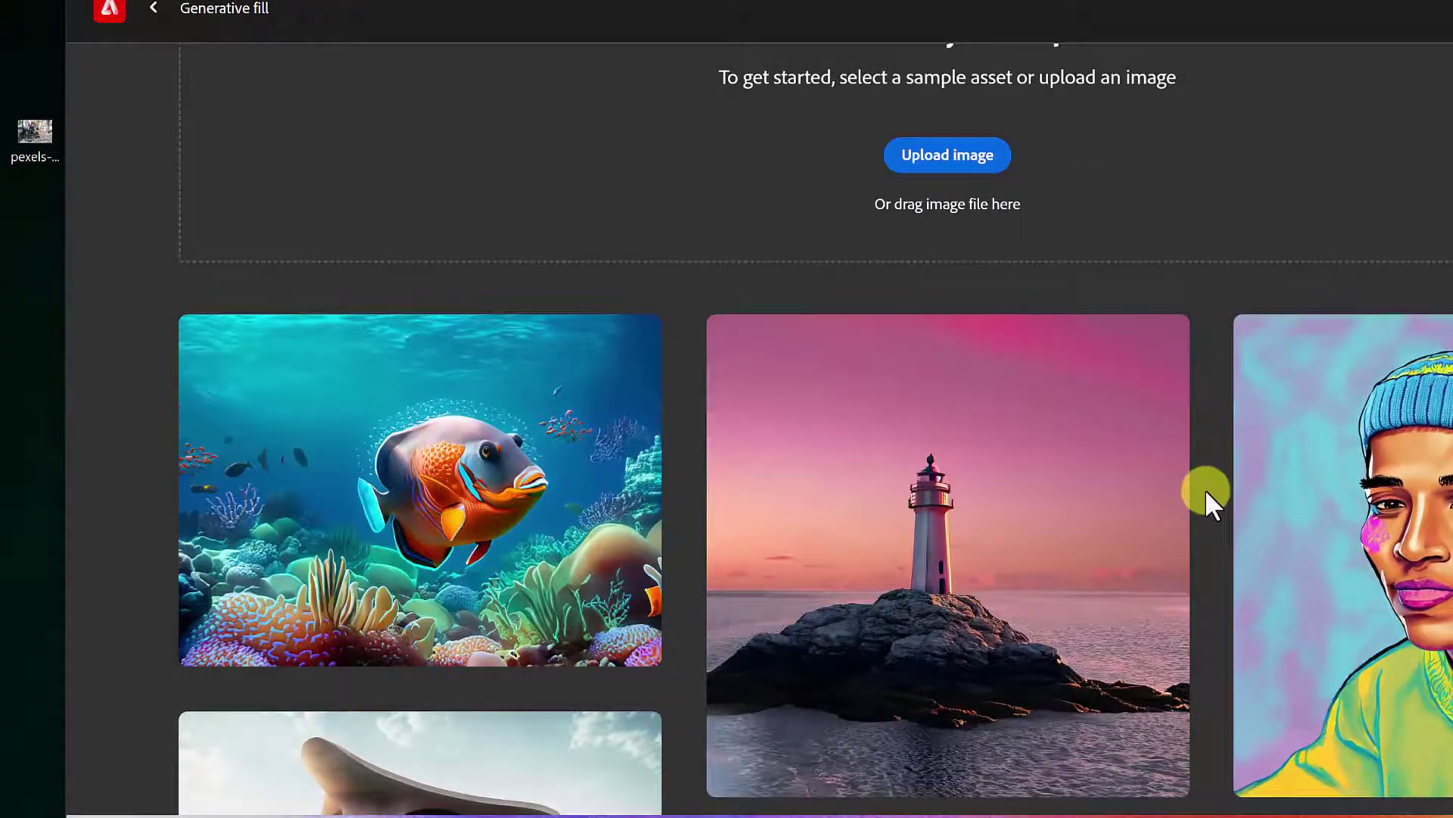
{"action": "scroll", "coordinate": [1205, 489], "scroll_direction": "up", "scroll_amount": 2}
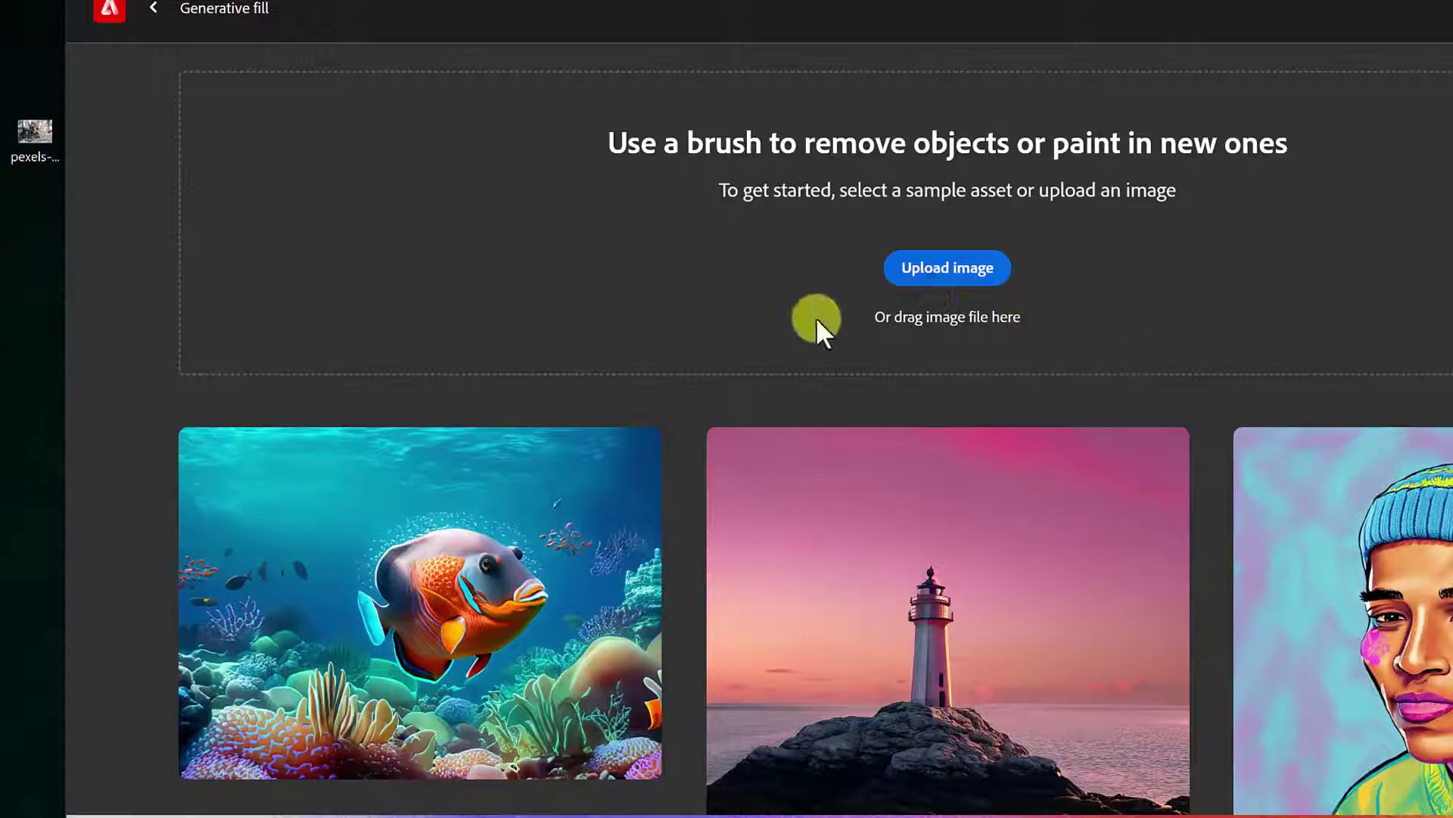
{"action": "scroll", "coordinate": [774, 324], "scroll_direction": "down", "scroll_amount": 4}
{"action": "scroll", "coordinate": [779, 333], "scroll_direction": "down", "scroll_amount": 3}
{"action": "scroll", "coordinate": [768, 331], "scroll_direction": "down", "scroll_amount": 5}
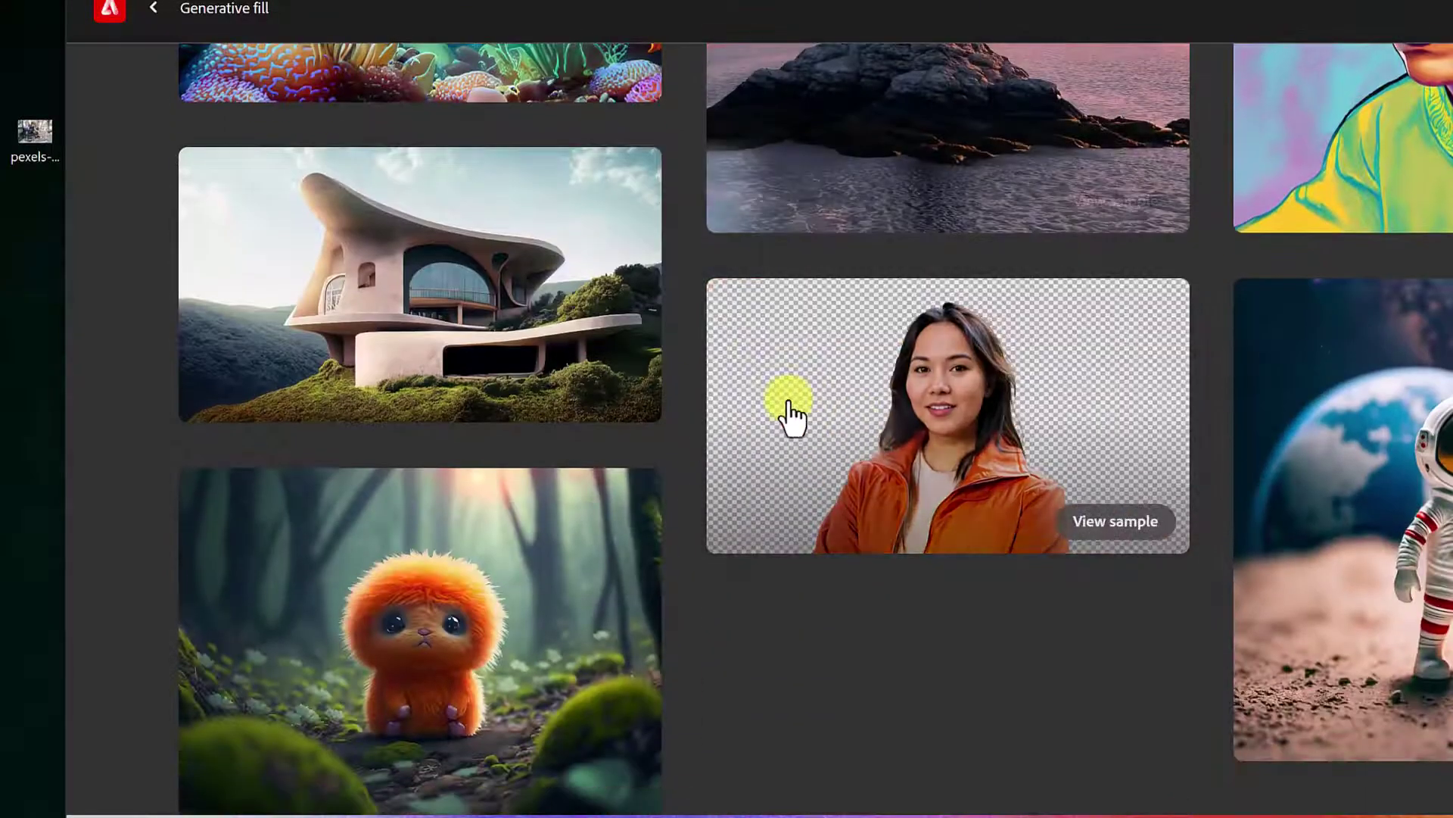
{"action": "mouse_move", "coordinate": [948, 416]}
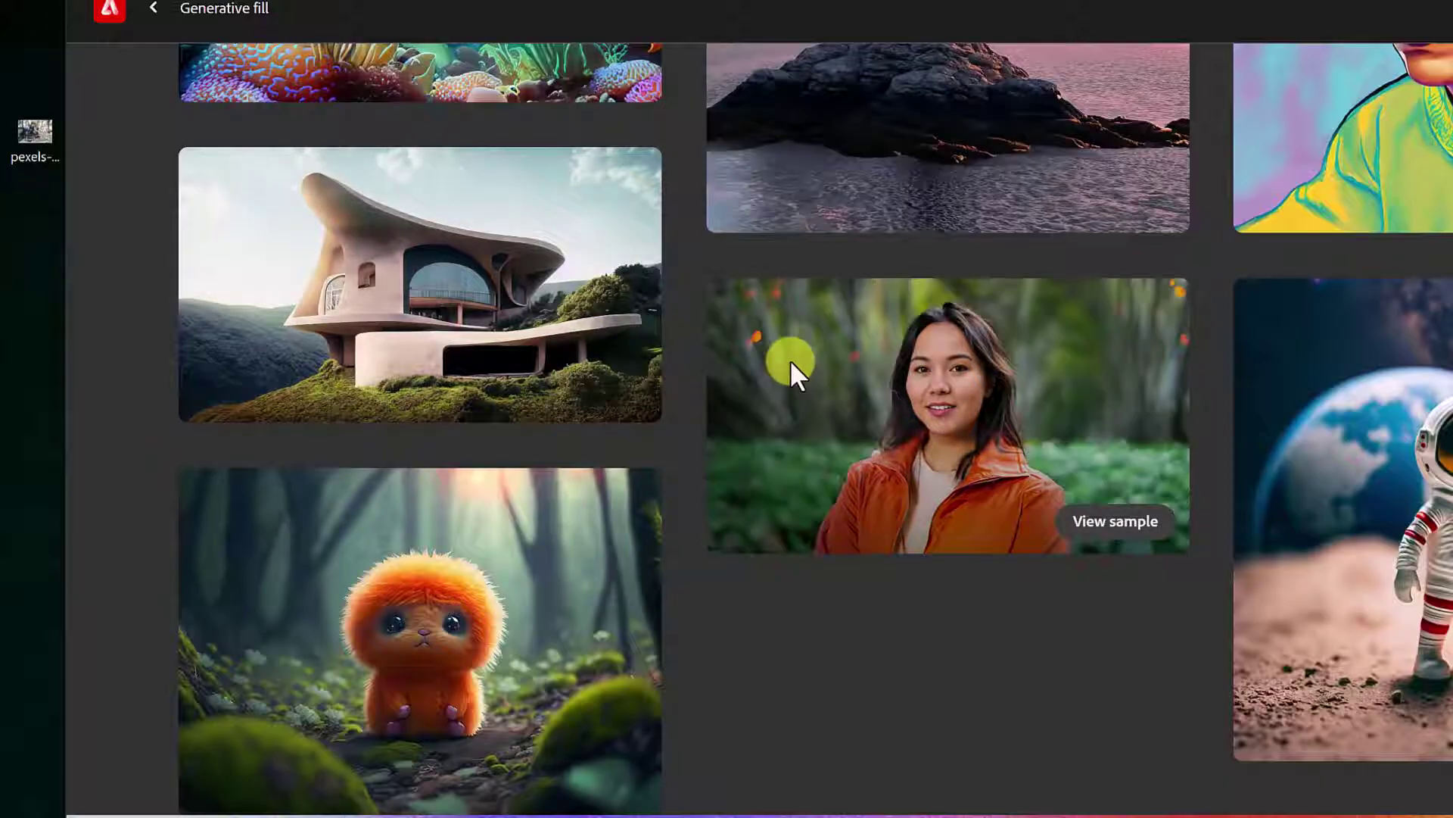
{"action": "left_click", "coordinate": [791, 366]}
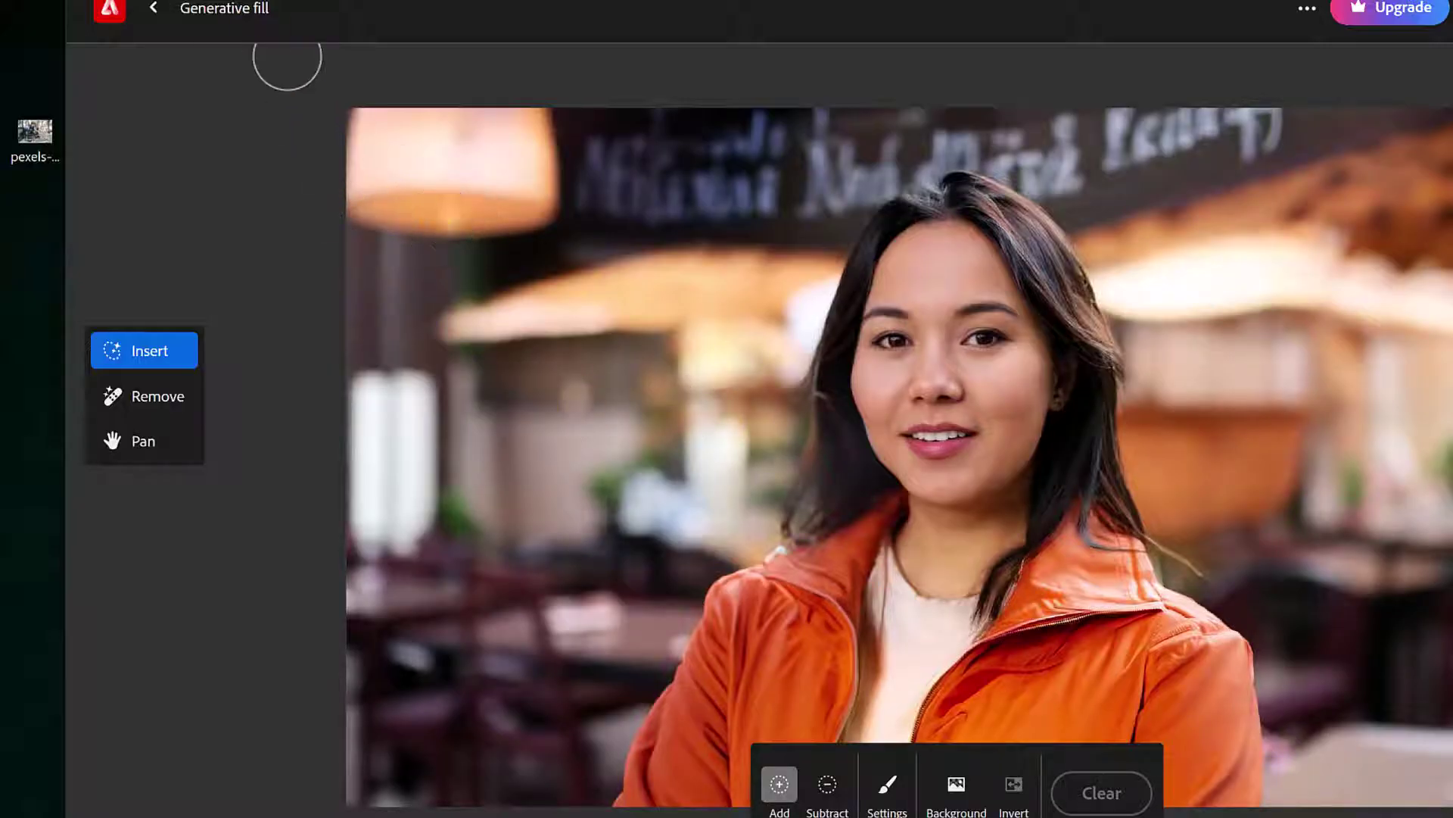
{"action": "left_click", "coordinate": [154, 10]}
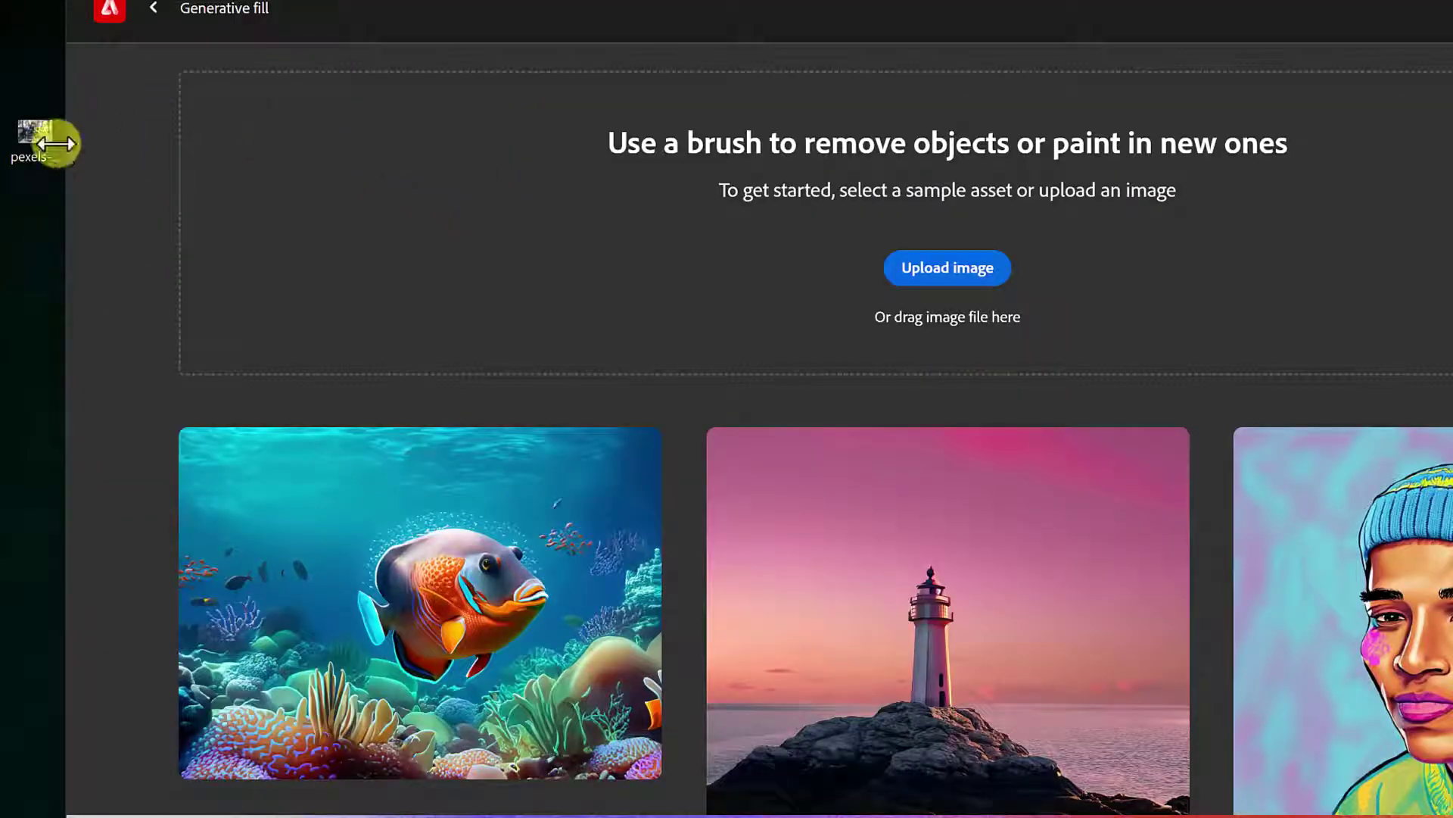
Step: Upload the desktop street photo, pan around it, and switch back to Insert painting
{"action": "left_click_drag", "start_coordinate": [44, 140], "coordinate": [911, 270]}
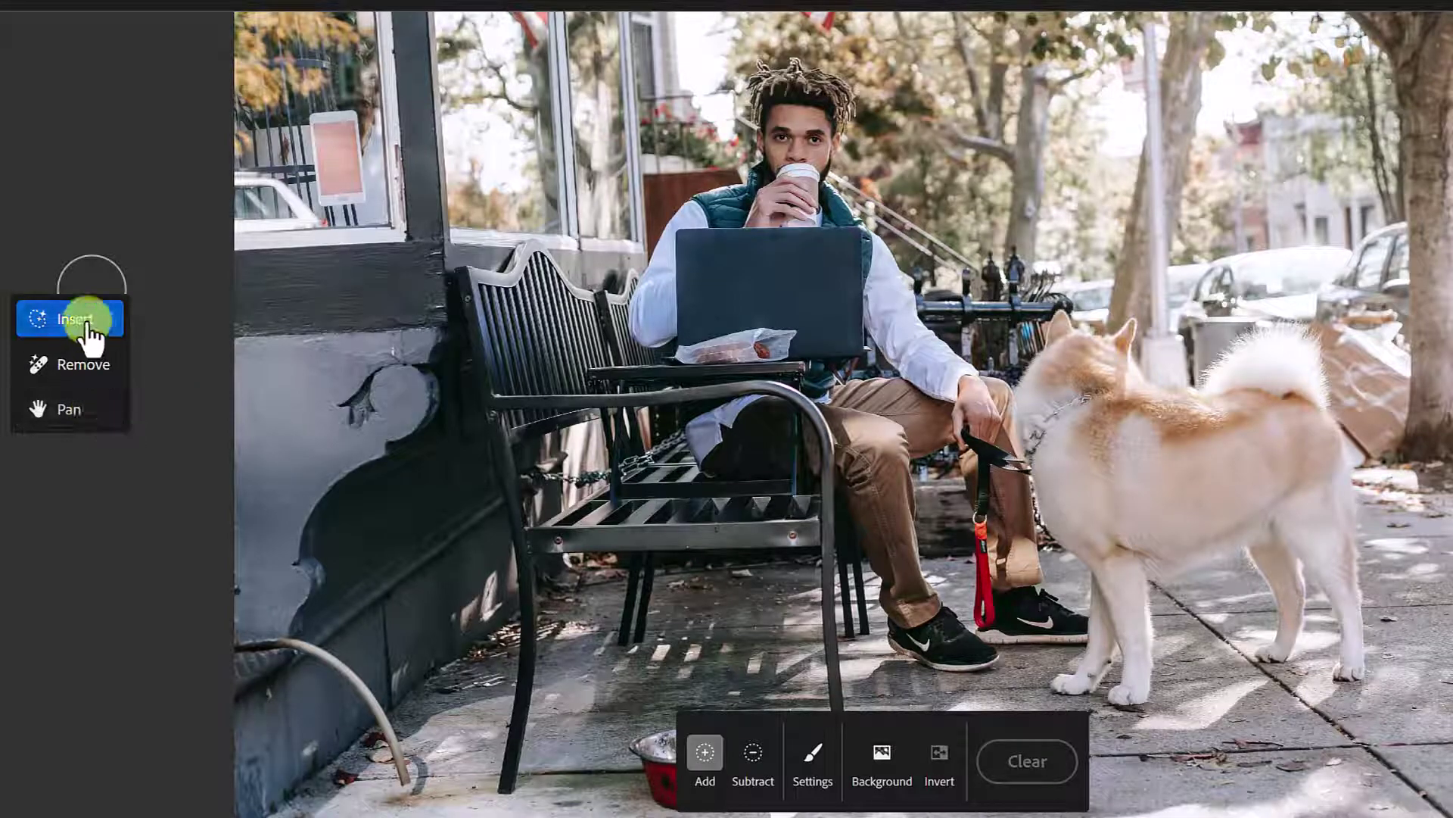
{"action": "left_click", "coordinate": [82, 409]}
{"action": "mouse_move", "coordinate": [546, 355]}
{"action": "left_mouse_down"}
{"action": "mouse_move", "coordinate": [480, 403]}
{"action": "mouse_move", "coordinate": [603, 366]}
{"action": "mouse_move", "coordinate": [584, 374]}
{"action": "left_mouse_up"}
{"action": "left_click", "coordinate": [103, 322]}
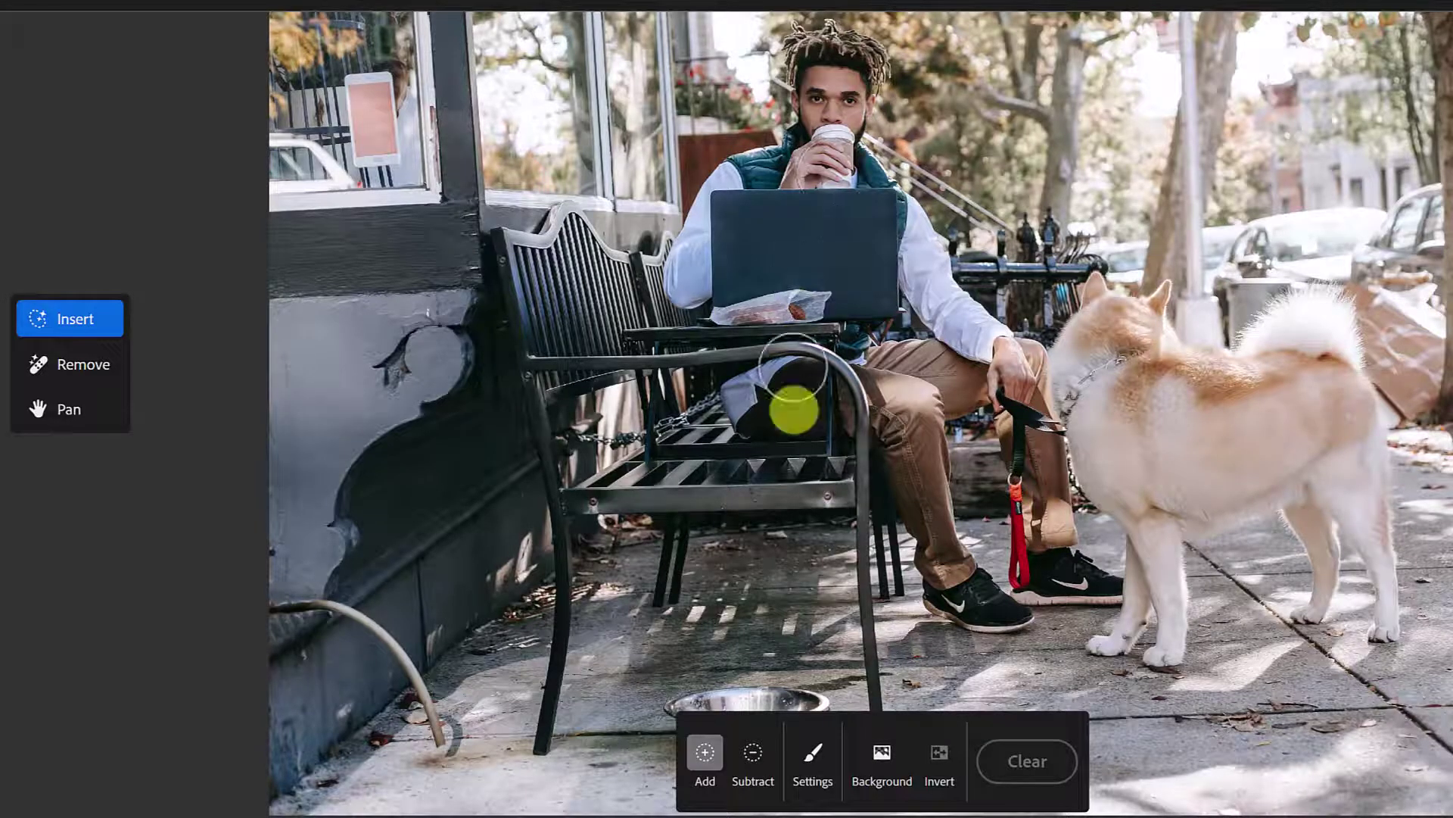
Step: Reduce the brush size and paint a mask over the man's face
{"action": "left_click", "coordinate": [815, 781]}
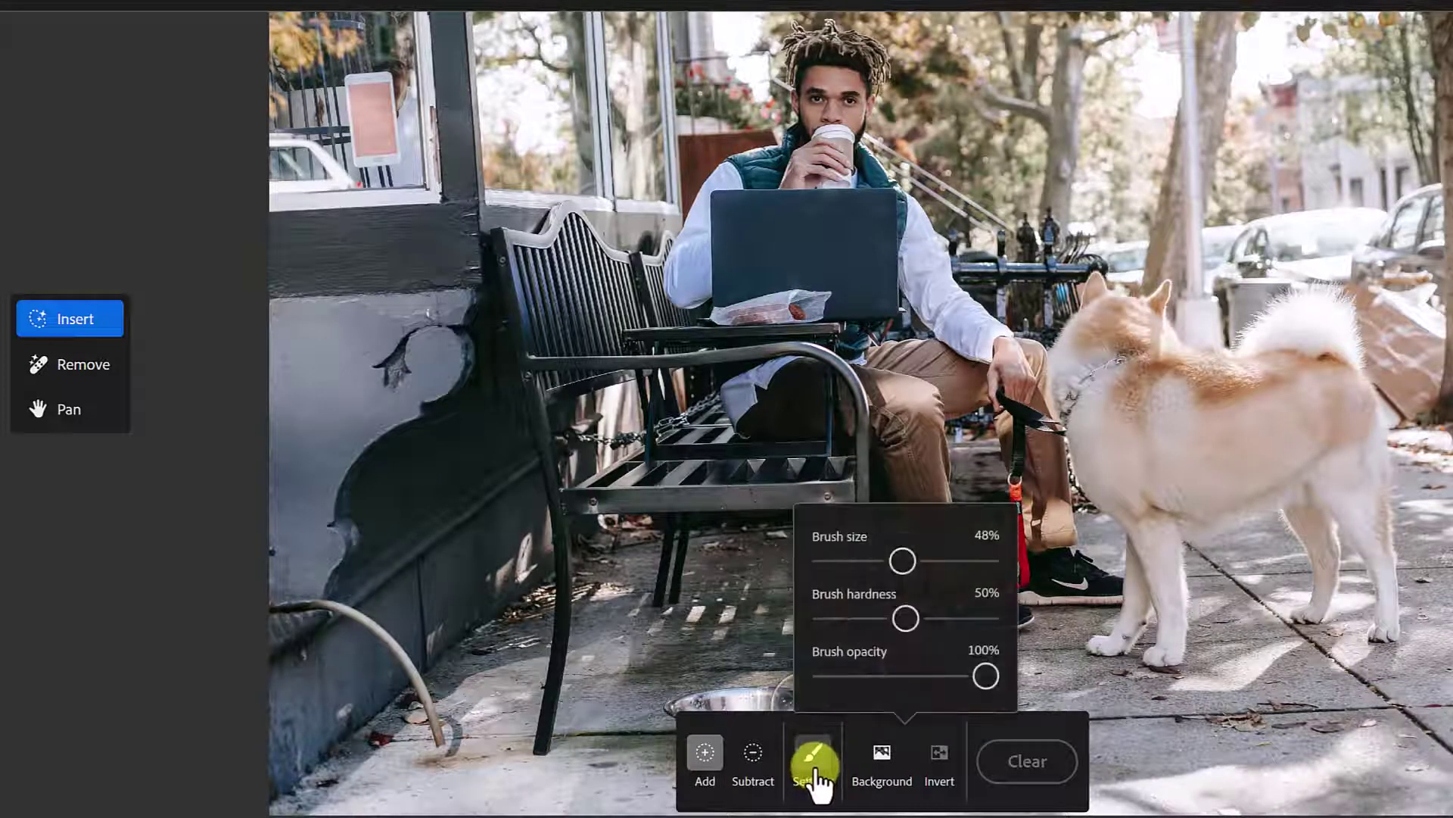
{"action": "left_click_drag", "start_coordinate": [901, 555], "coordinate": [856, 557]}
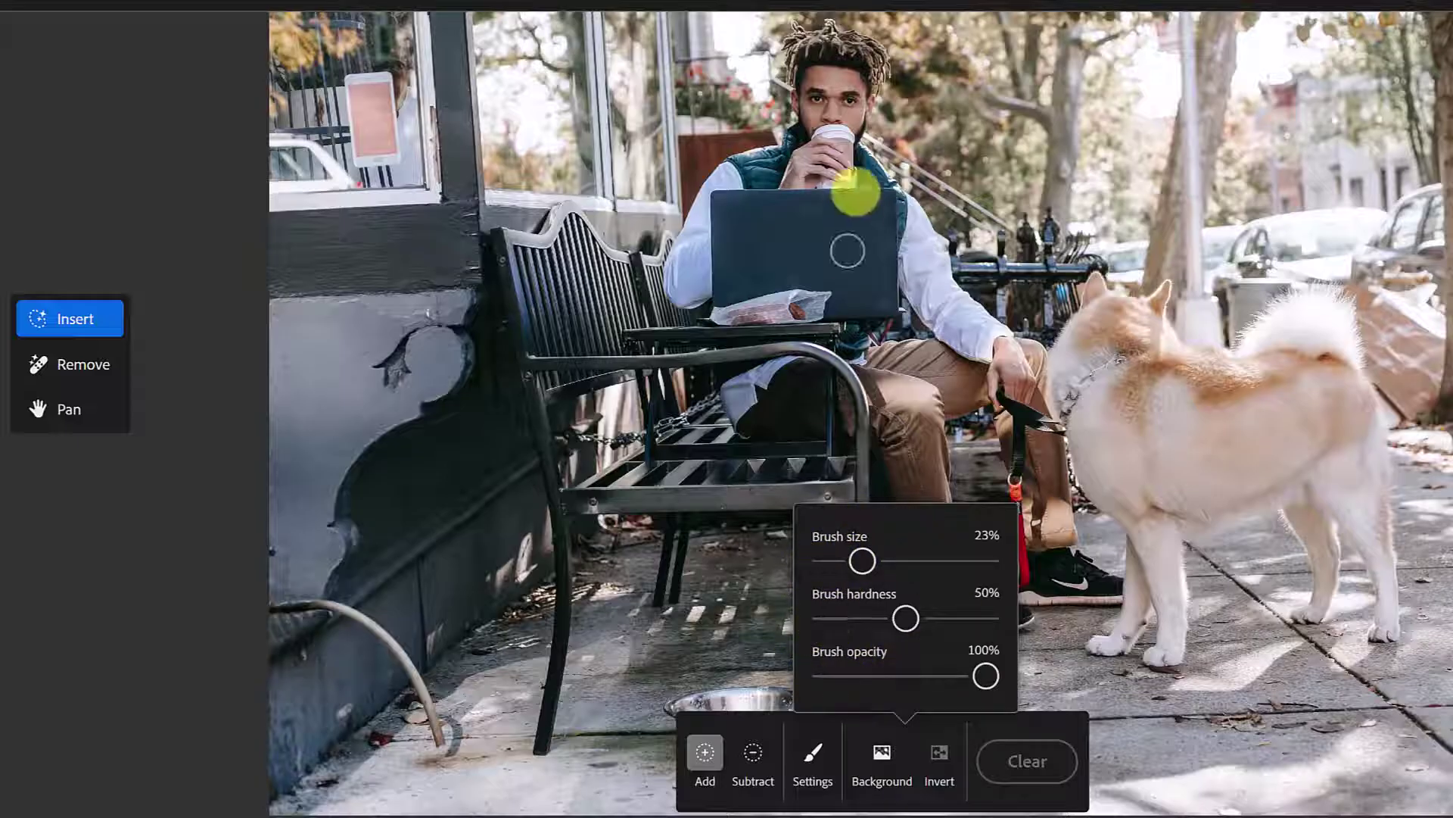
{"action": "left_click", "coordinate": [821, 97]}
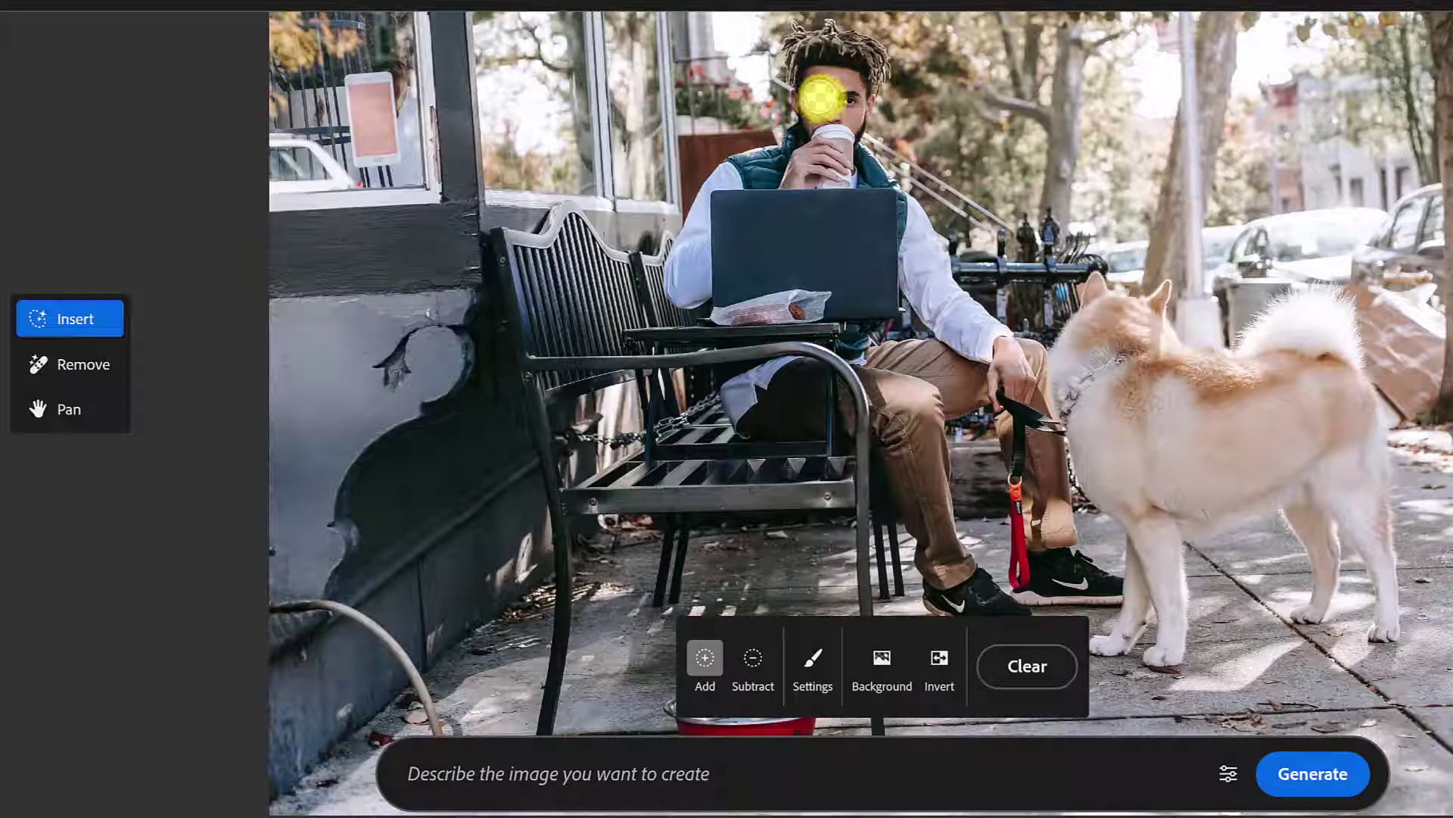
{"action": "left_click_drag", "start_coordinate": [827, 99], "coordinate": [847, 98]}
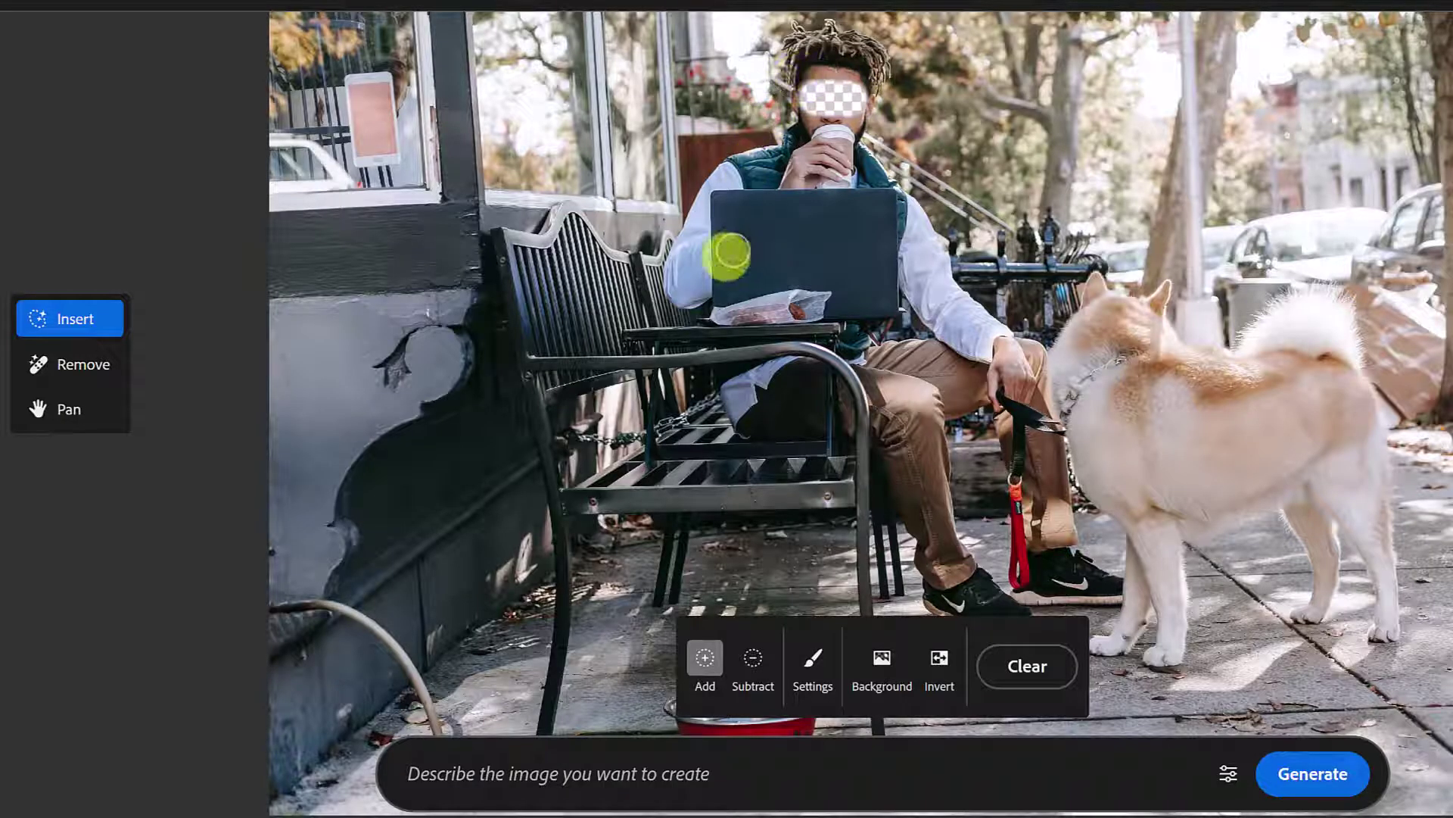
Step: Fill the masked face with the prompt 'sunglasses' to generate three variations
{"action": "left_click", "coordinate": [530, 775]}
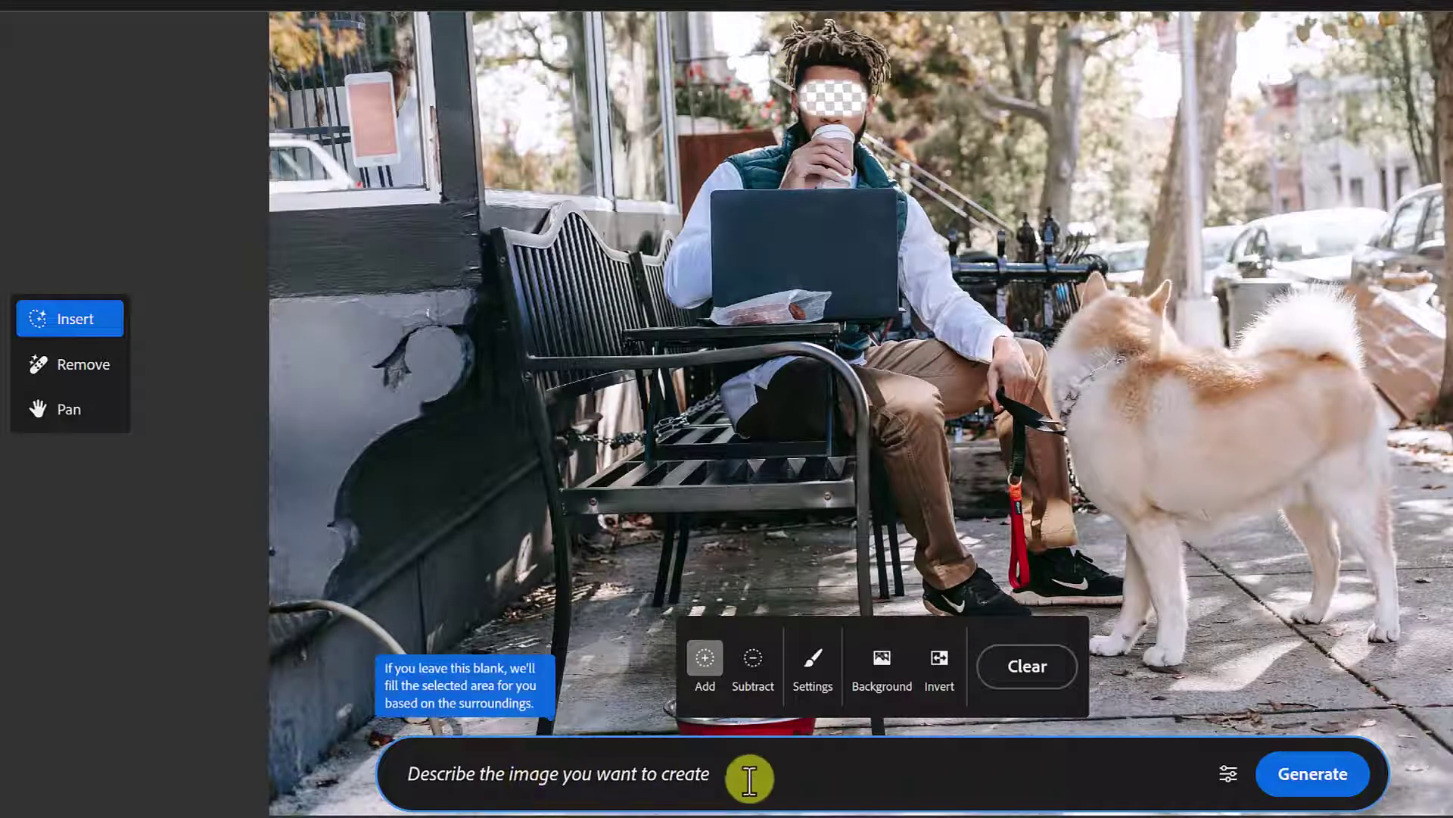
{"action": "type", "text": "sunglasses"}
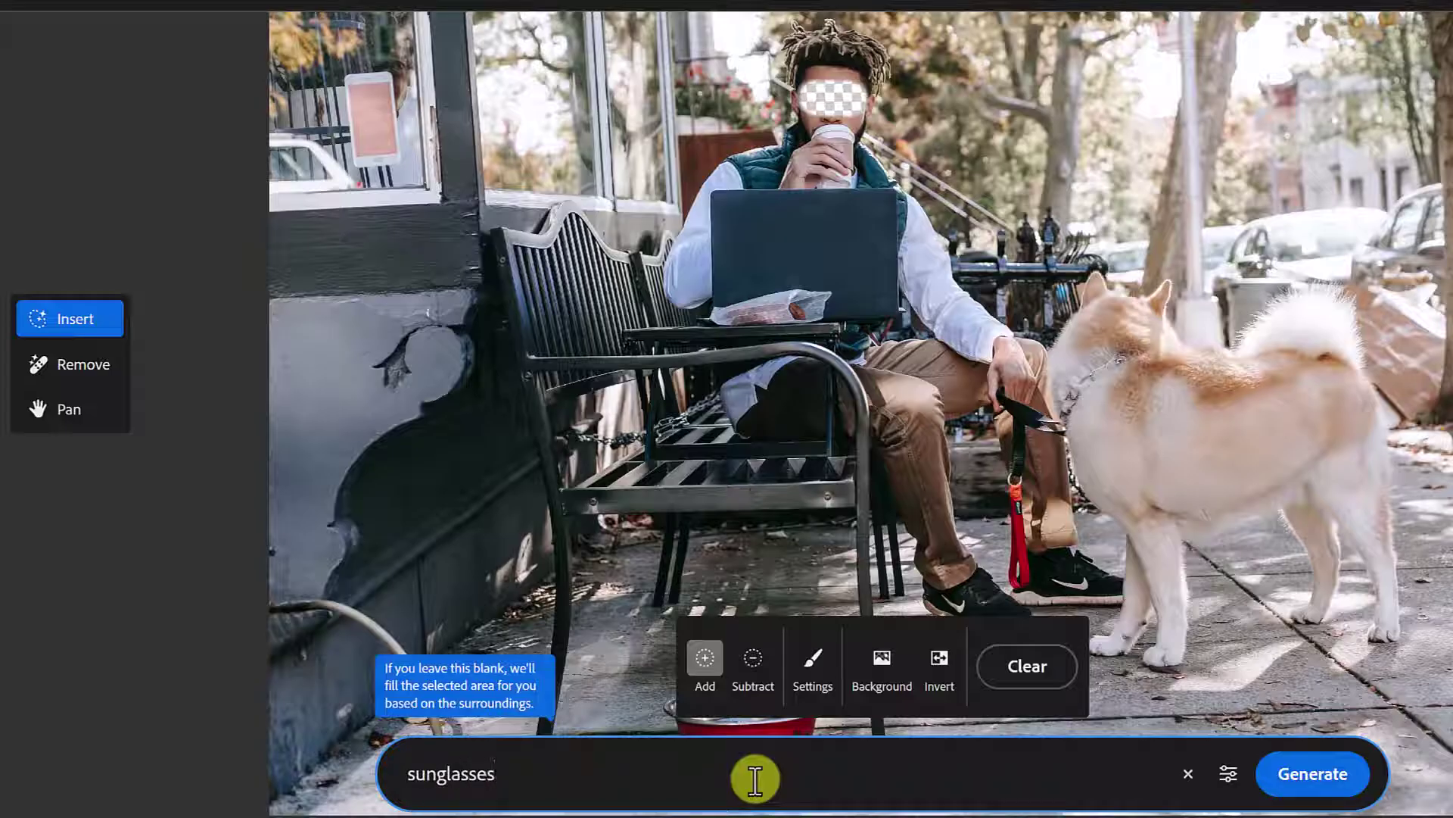
{"action": "left_click", "coordinate": [1298, 773]}
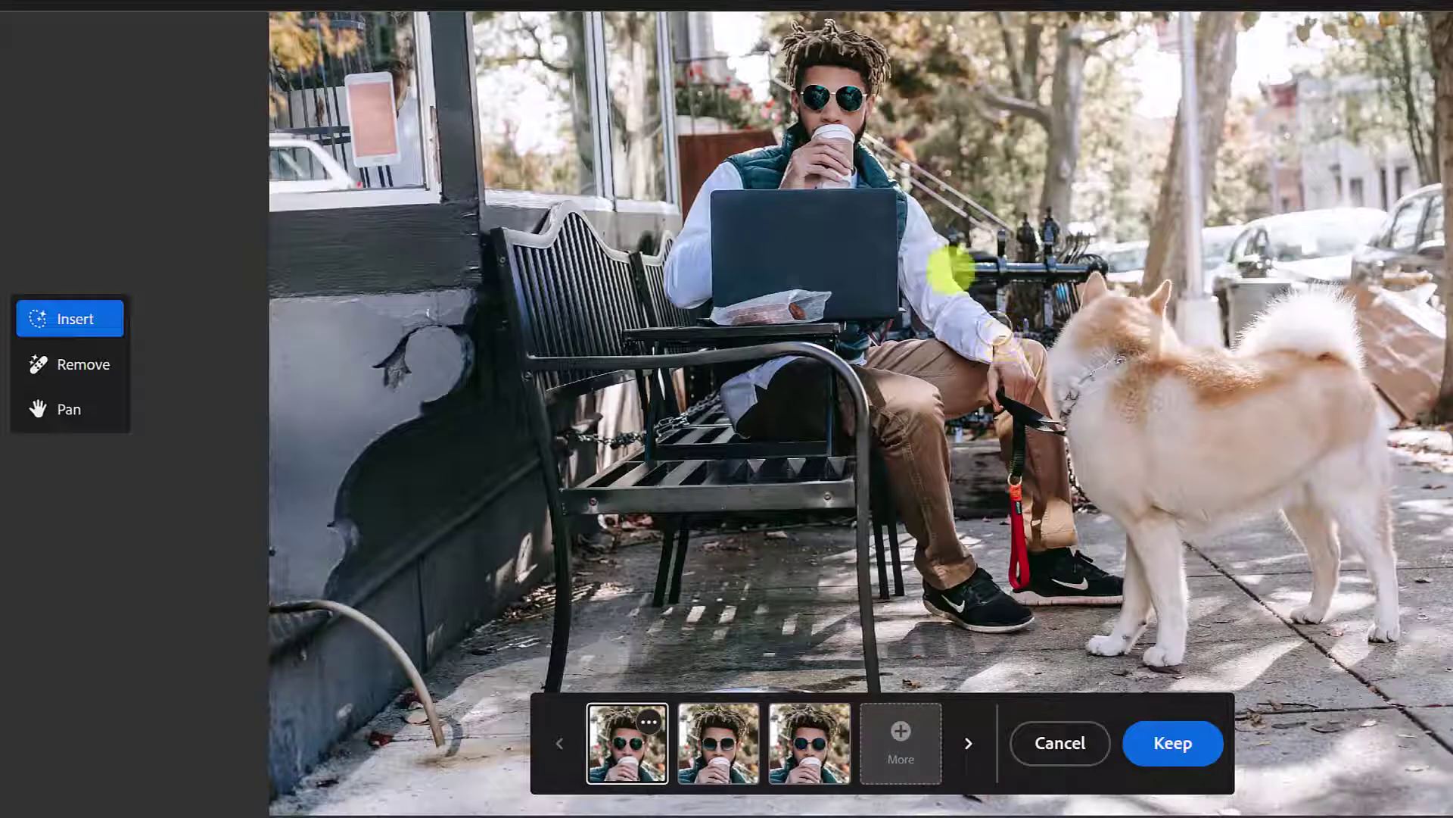
Step: Compare the sunglasses variations, request more, then keep the first one
{"action": "left_click", "coordinate": [719, 756]}
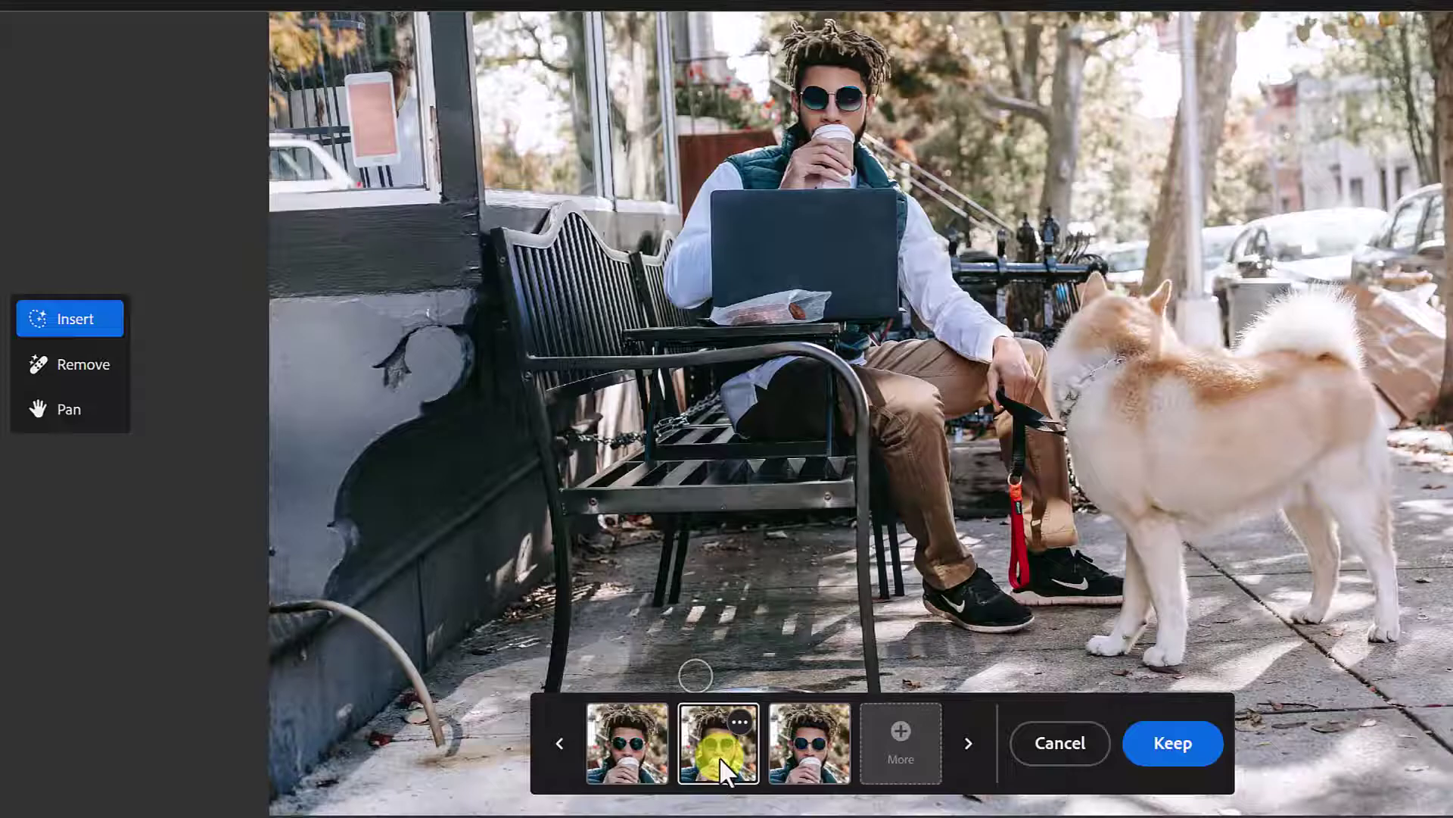
{"action": "left_click", "coordinate": [821, 756]}
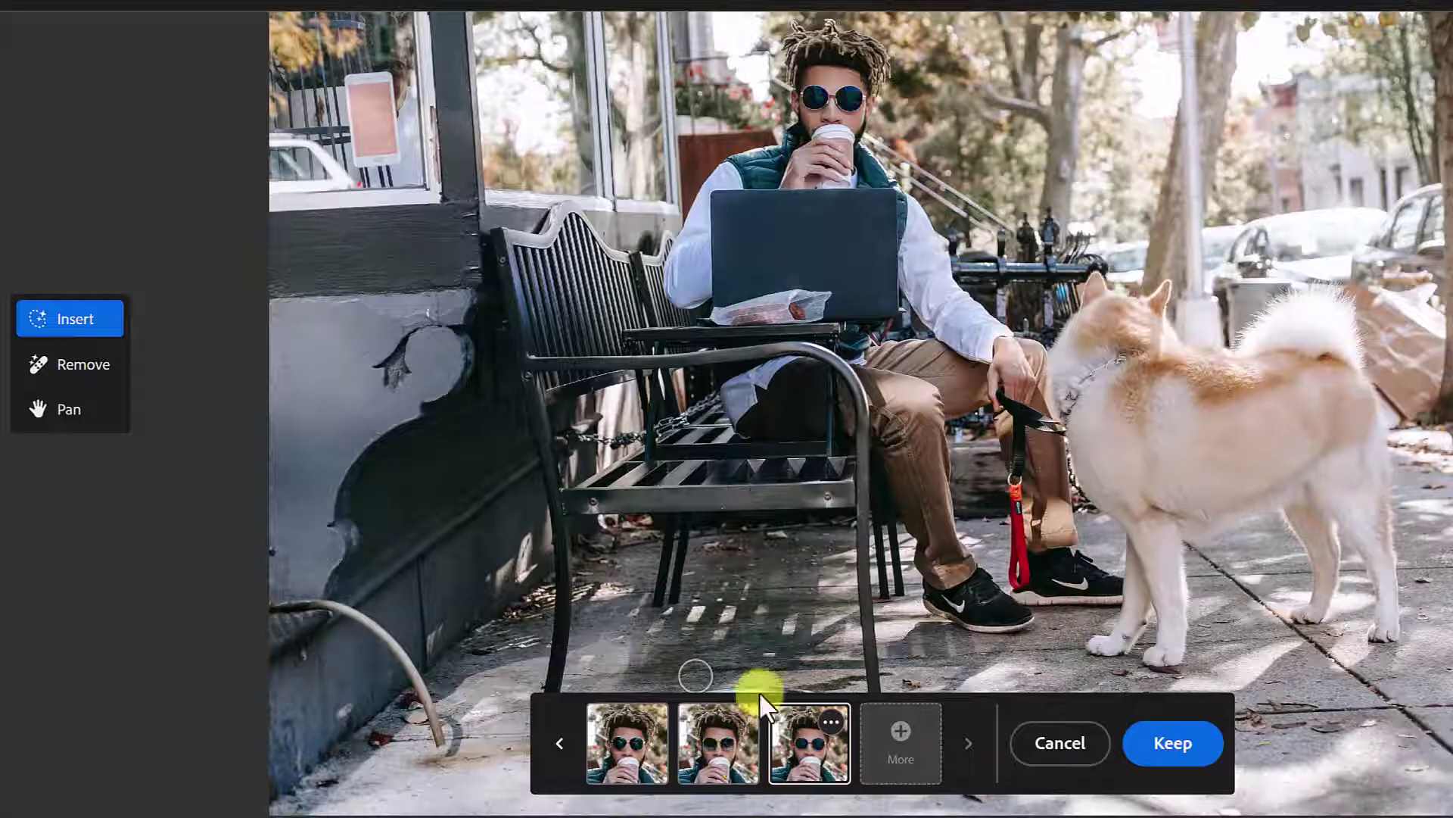
{"action": "left_click", "coordinate": [899, 763]}
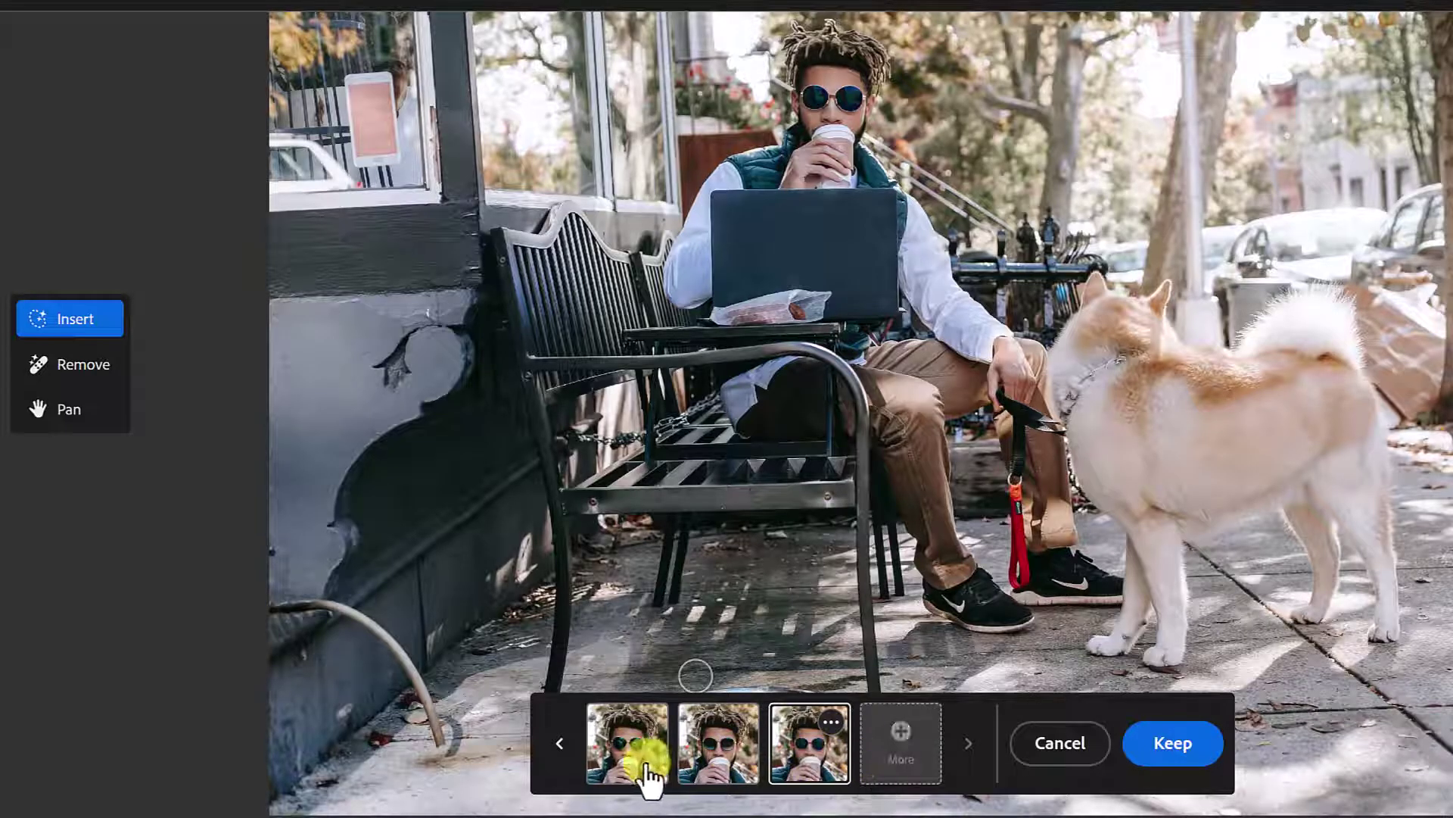
{"action": "left_click", "coordinate": [731, 755]}
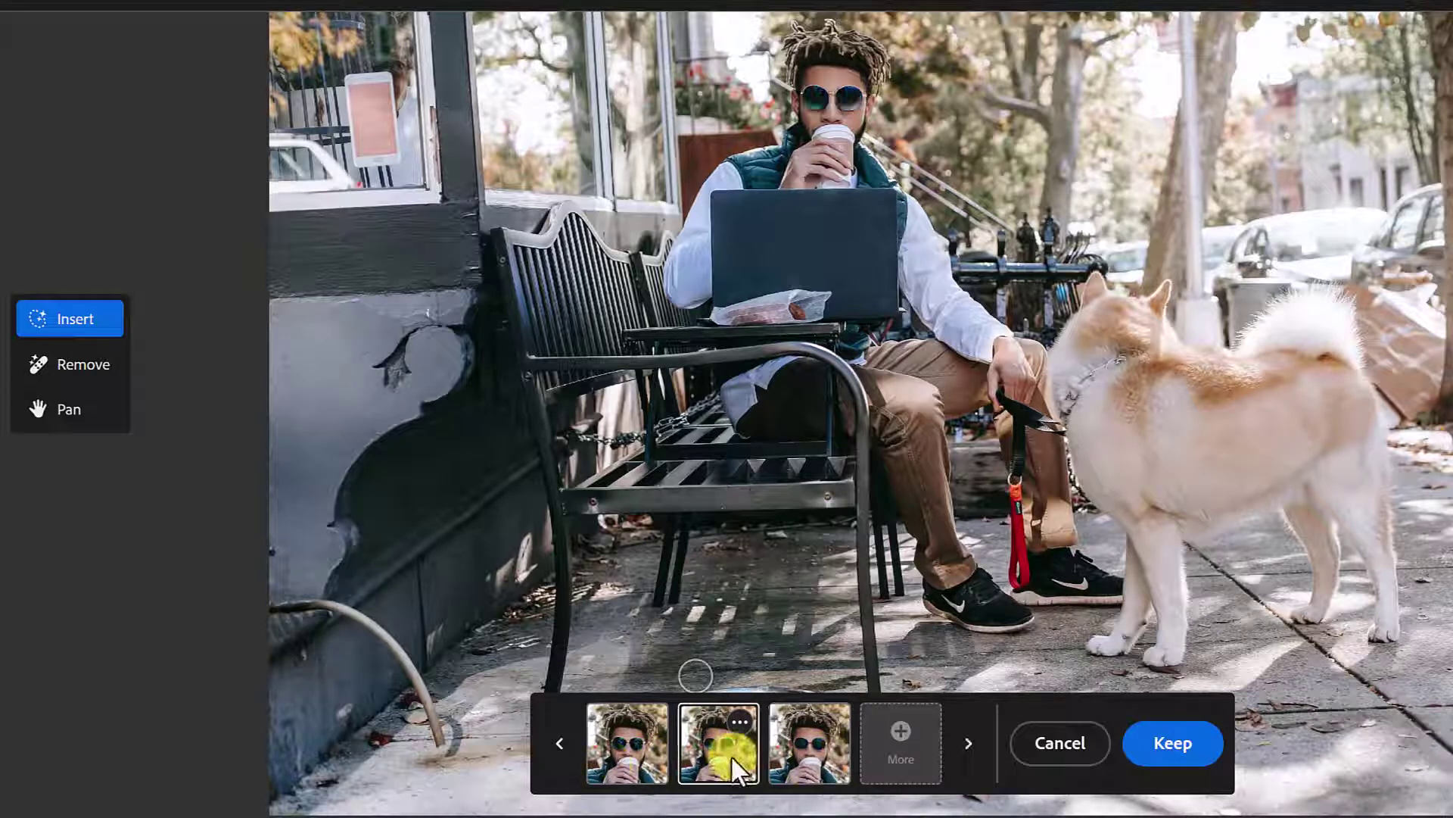
{"action": "left_click", "coordinate": [628, 755]}
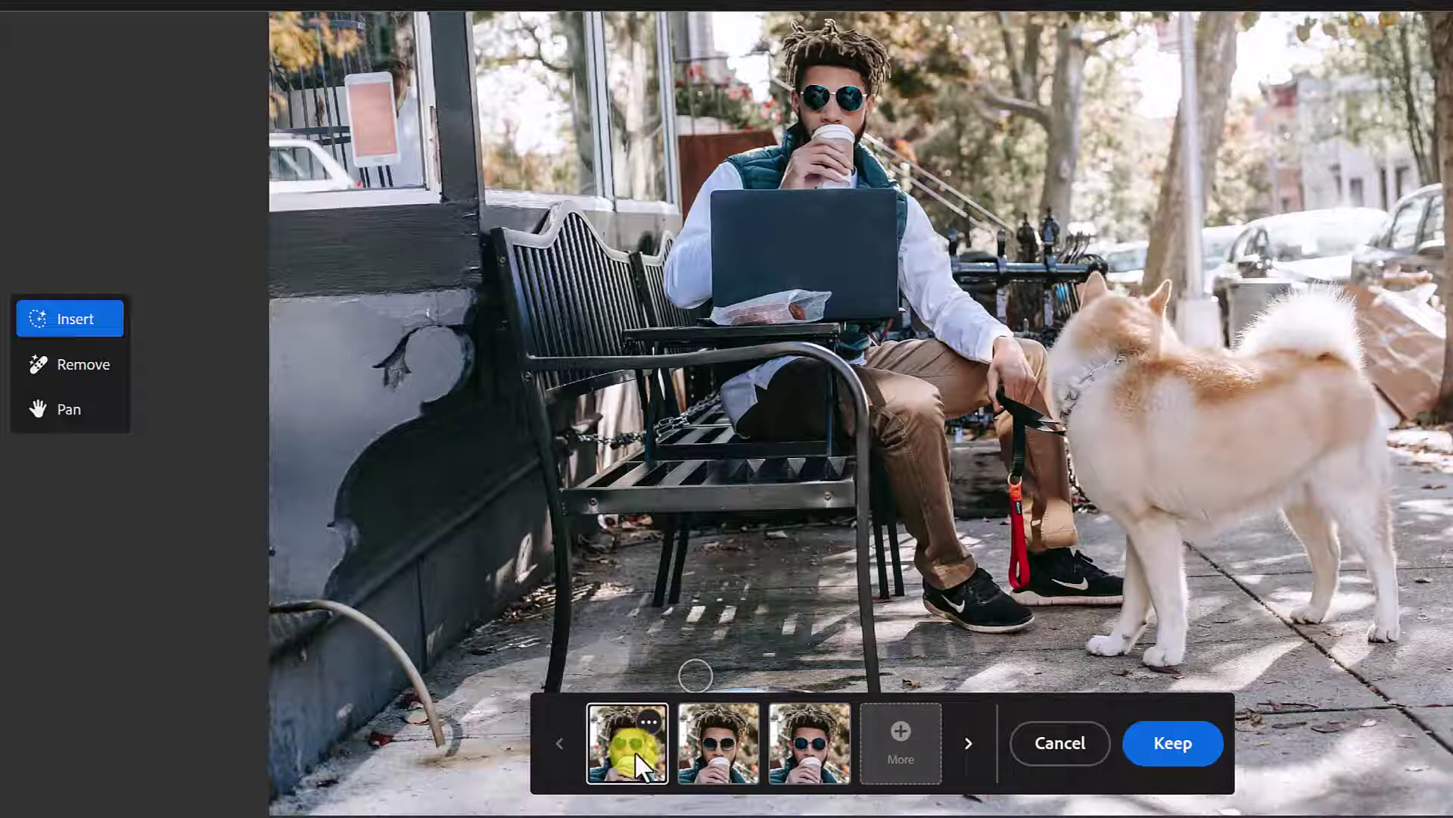
{"action": "left_click", "coordinate": [1174, 750]}
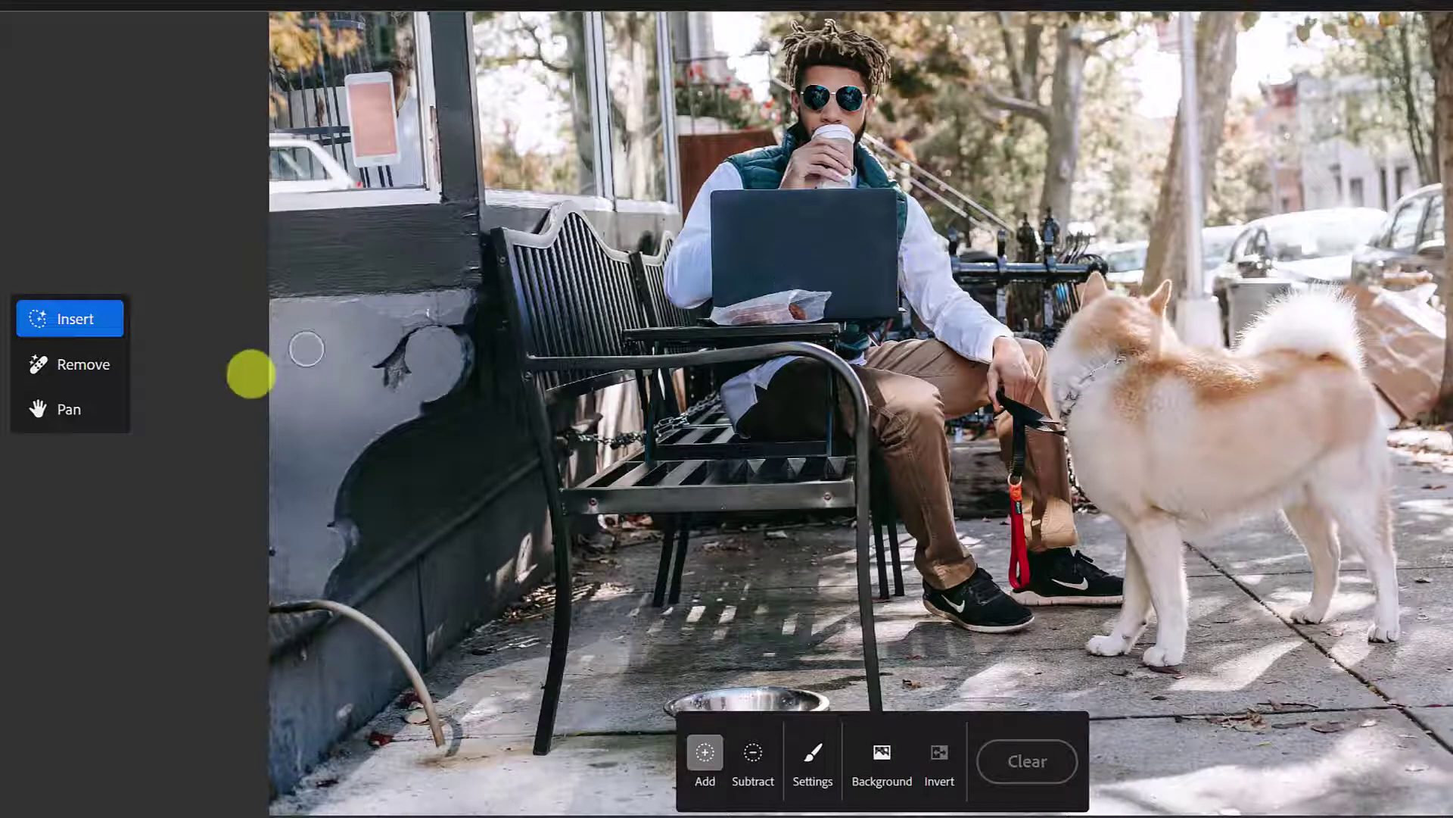
Step: Brush over the laptop on the man's lap in Remove mode and erase it
{"action": "left_click", "coordinate": [63, 364]}
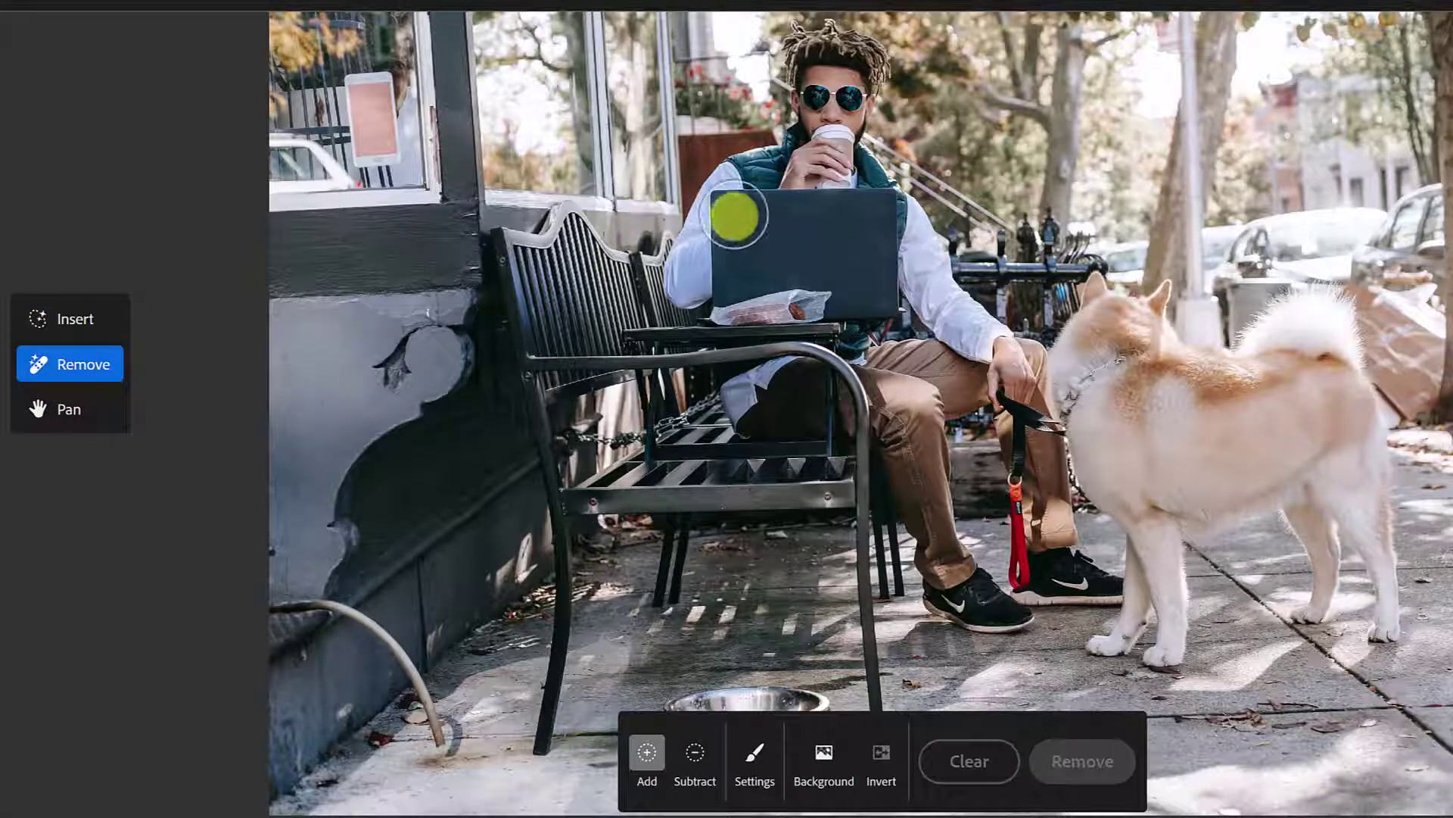
{"action": "mouse_move", "coordinate": [736, 218]}
{"action": "left_mouse_down"}
{"action": "mouse_move", "coordinate": [871, 205]}
{"action": "mouse_move", "coordinate": [880, 275]}
{"action": "mouse_move", "coordinate": [727, 299]}
{"action": "mouse_move", "coordinate": [704, 243]}
{"action": "mouse_move", "coordinate": [758, 206]}
{"action": "mouse_move", "coordinate": [856, 280]}
{"action": "left_mouse_up"}
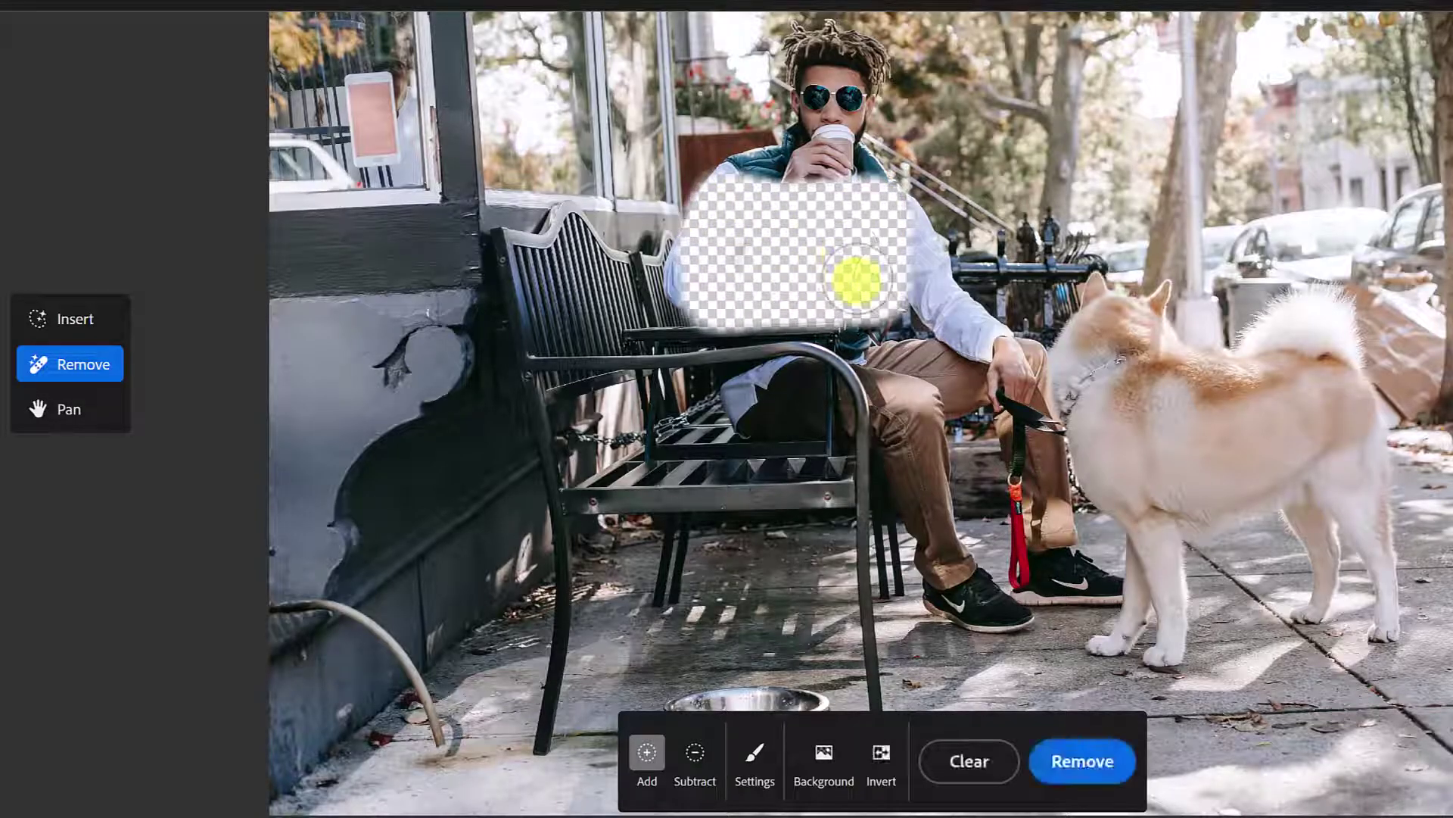
{"action": "left_click", "coordinate": [1085, 763]}
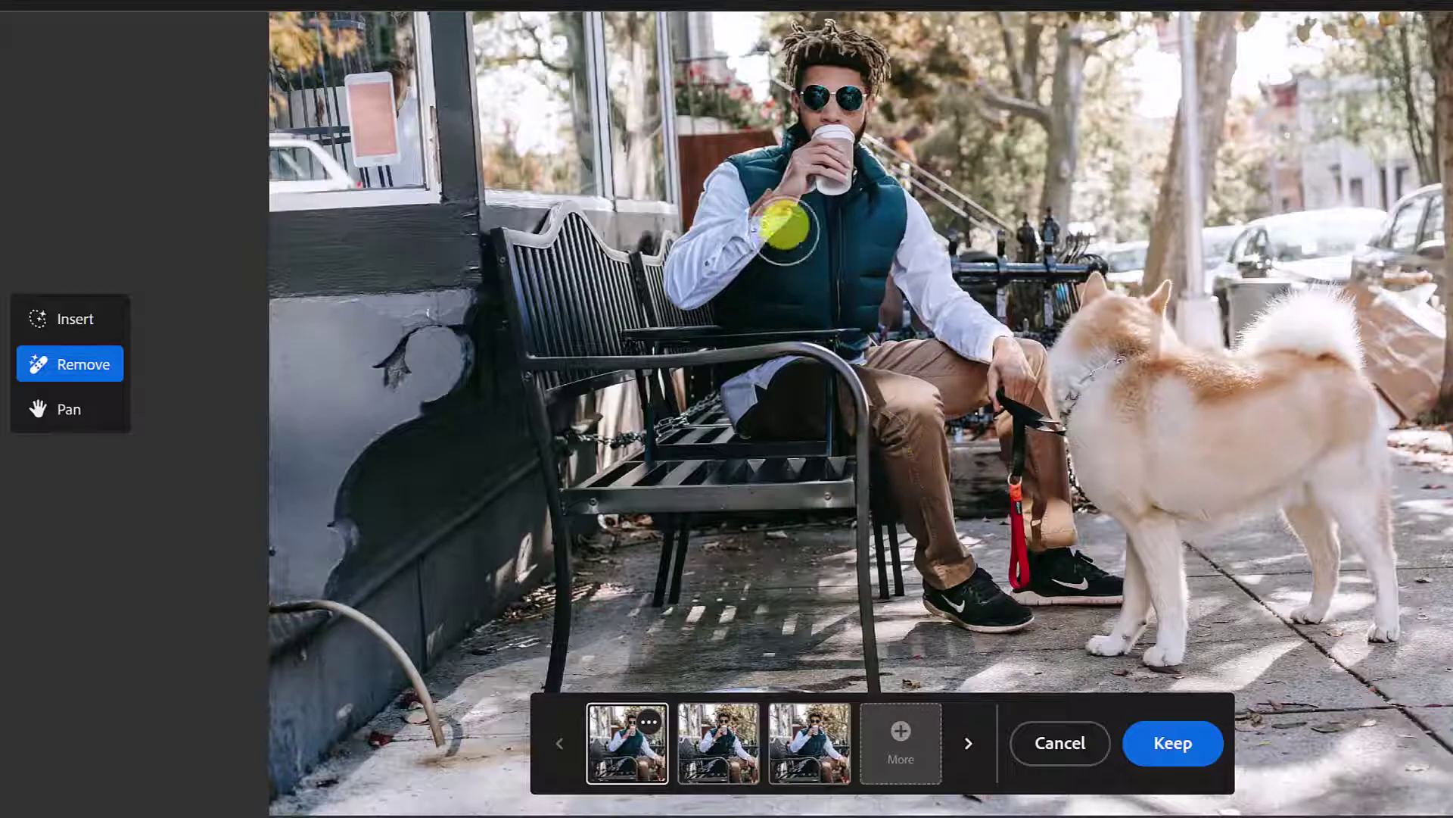
{"action": "scroll", "coordinate": [782, 217], "scroll_direction": "up", "scroll_amount": 3}
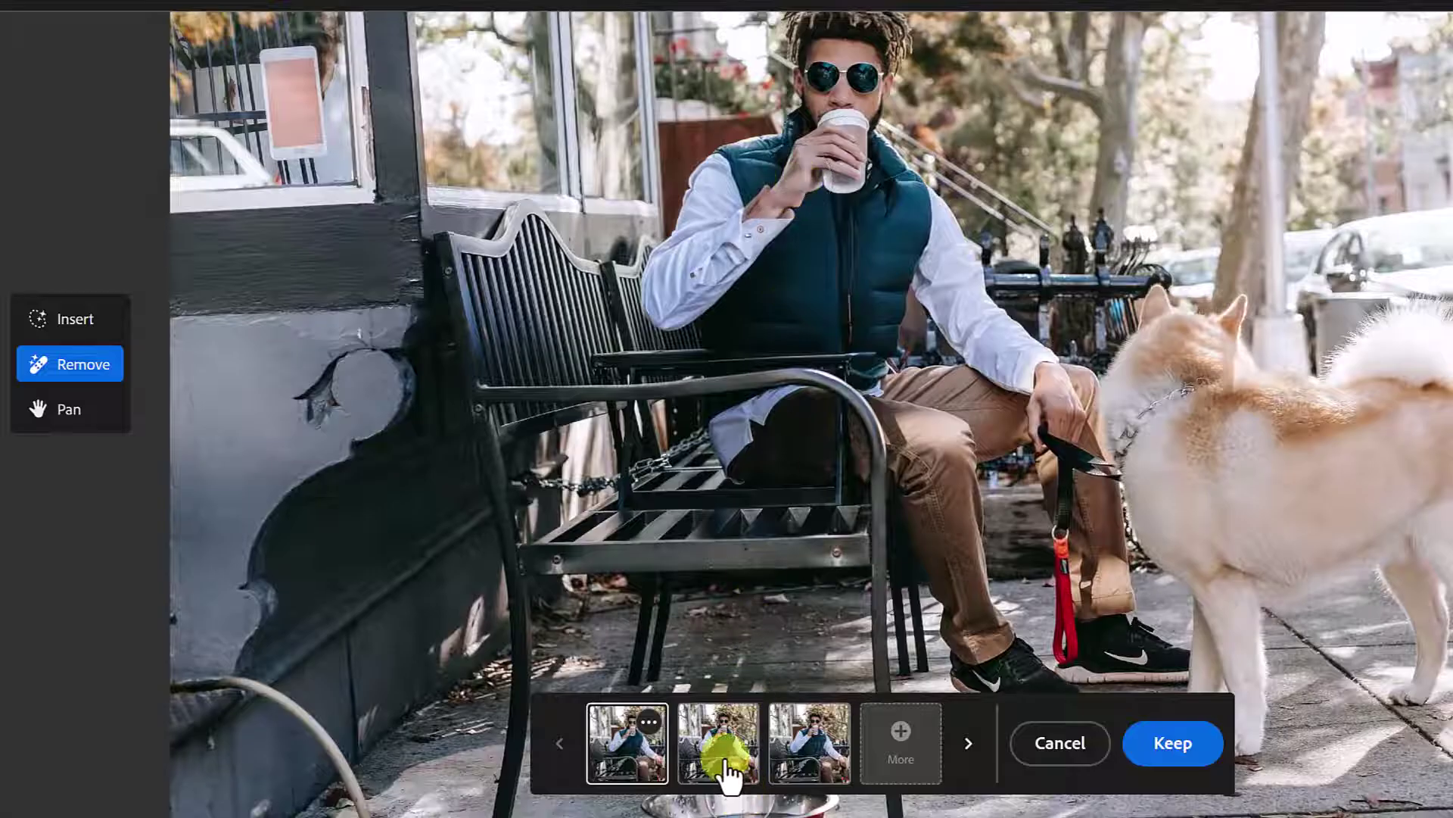
Step: Compare the denim and third removal variations, then keep the puffer vest version
{"action": "left_click", "coordinate": [726, 773]}
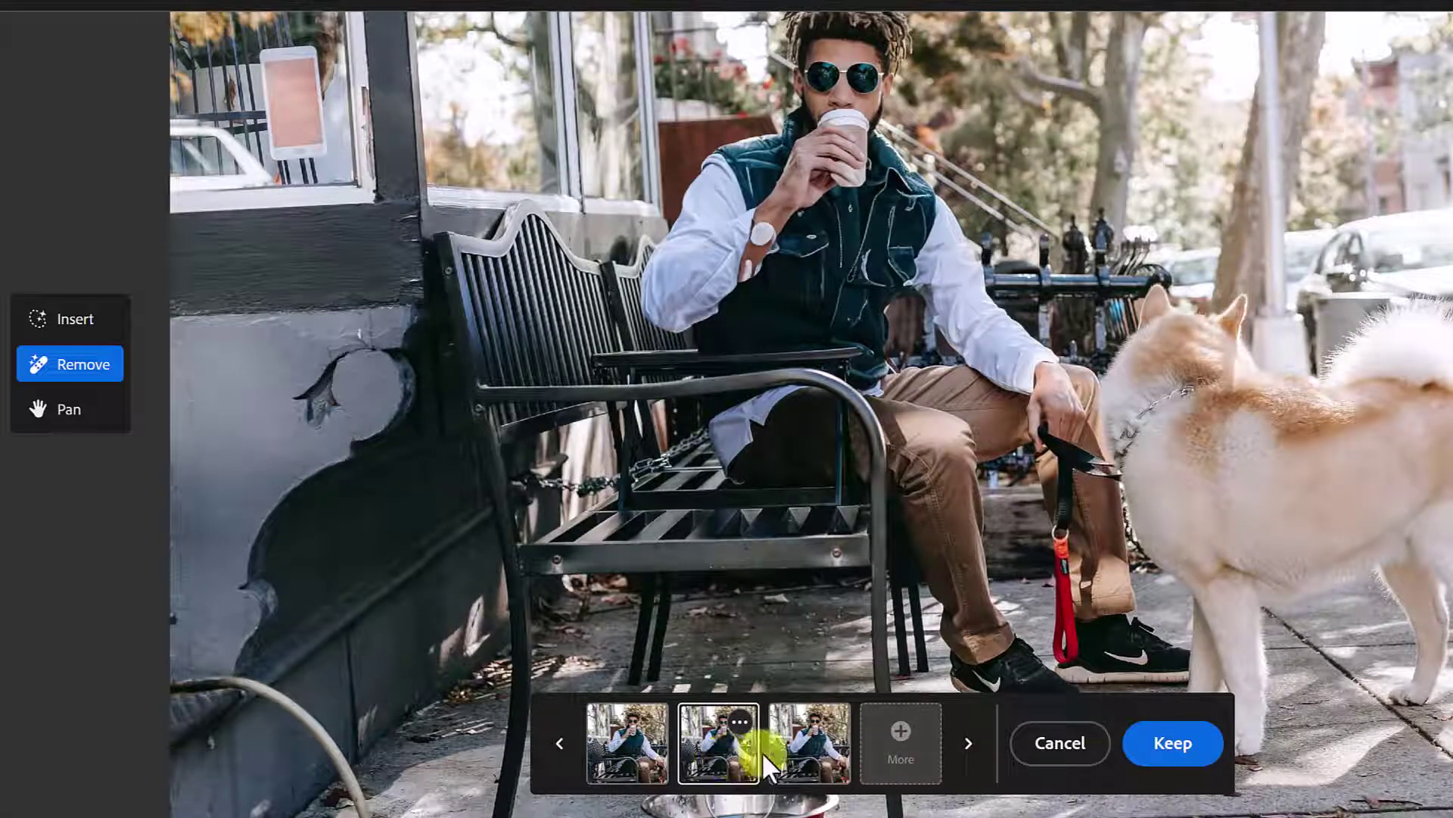
{"action": "left_click", "coordinate": [786, 752]}
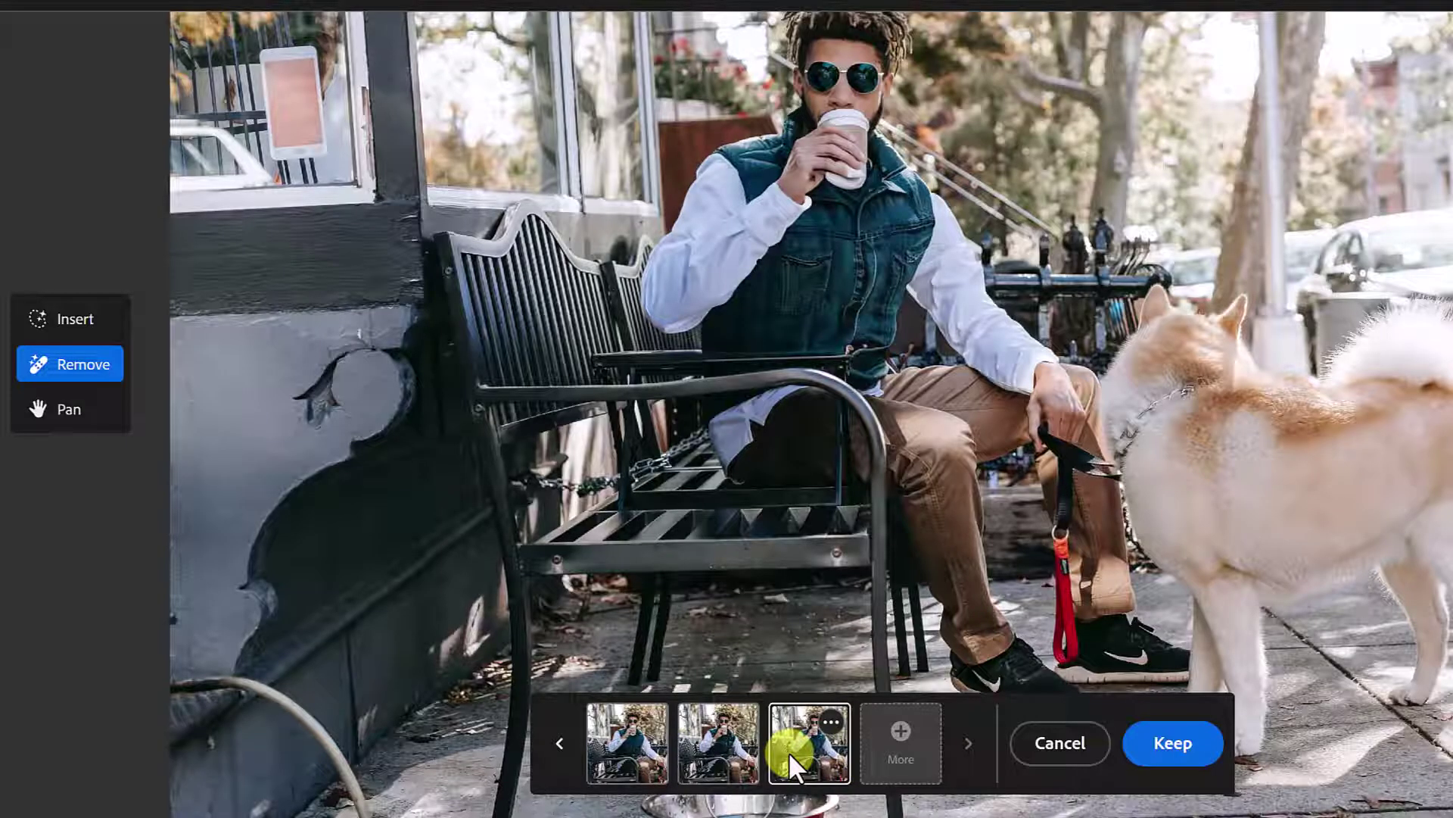
{"action": "scroll", "coordinate": [849, 465], "scroll_direction": "up", "scroll_amount": 1}
{"action": "scroll", "coordinate": [873, 443], "scroll_direction": "down", "scroll_amount": 2}
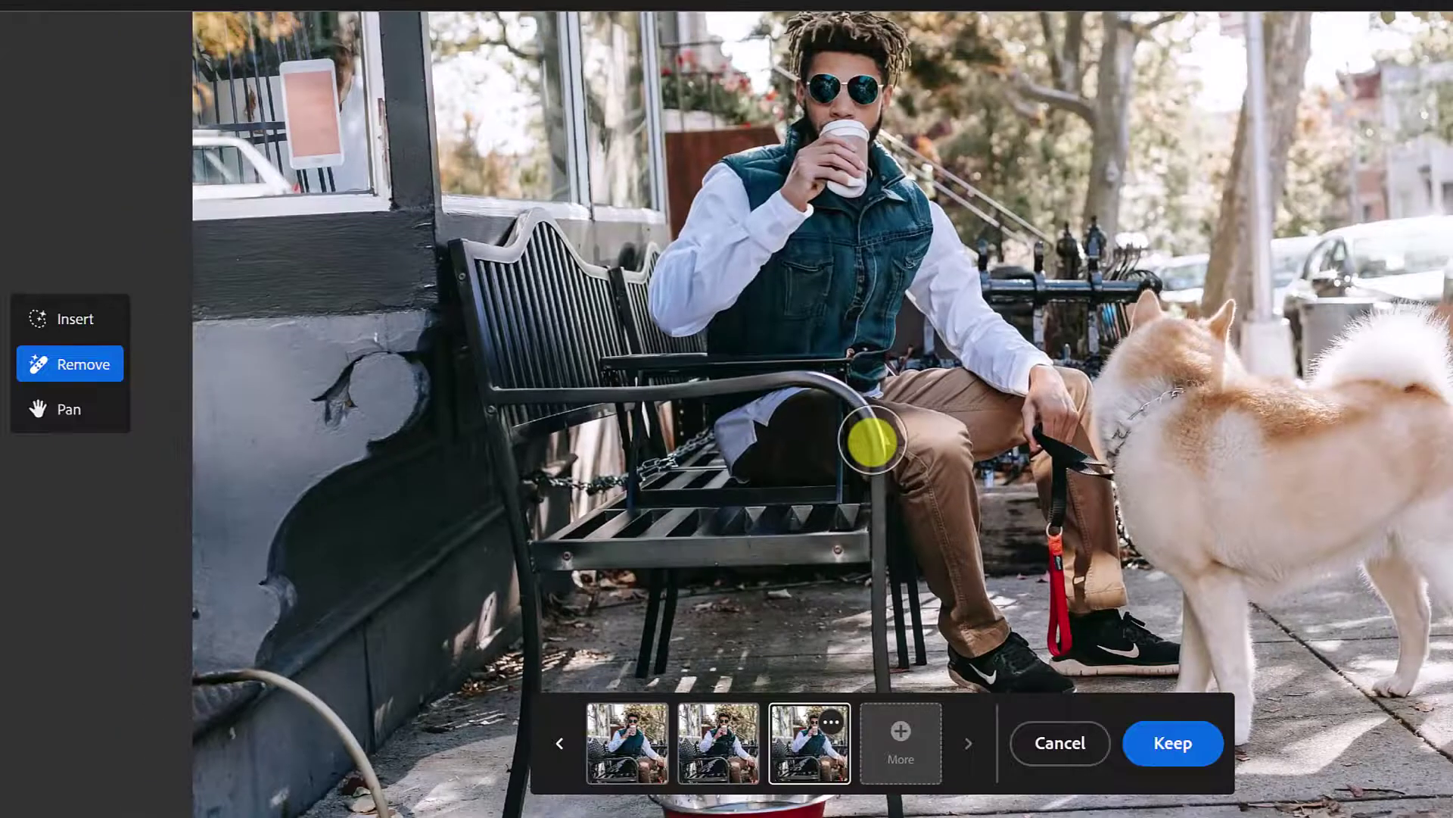
{"action": "scroll", "coordinate": [873, 443], "scroll_direction": "down", "scroll_amount": 1}
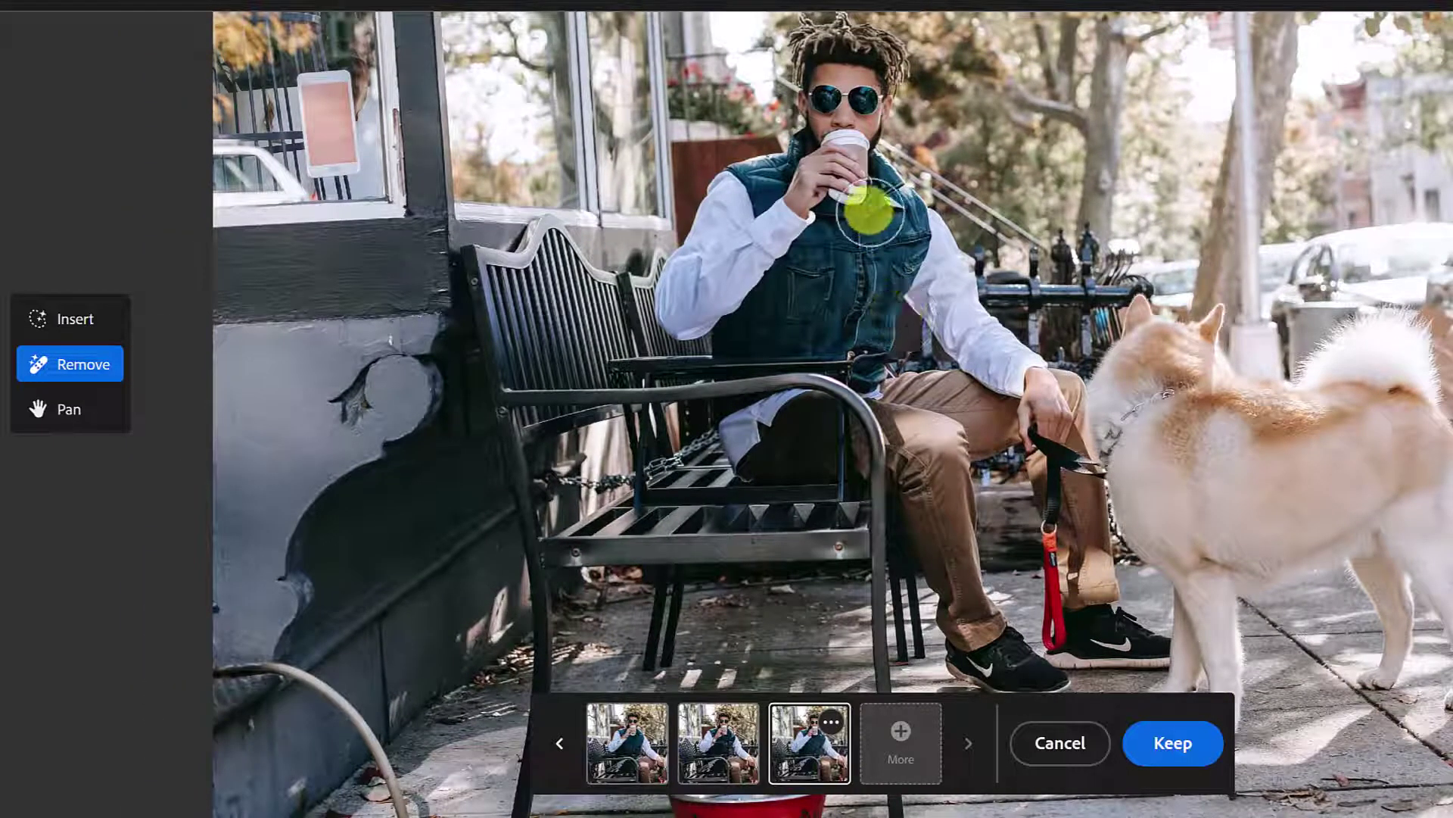
{"action": "left_click", "coordinate": [628, 736]}
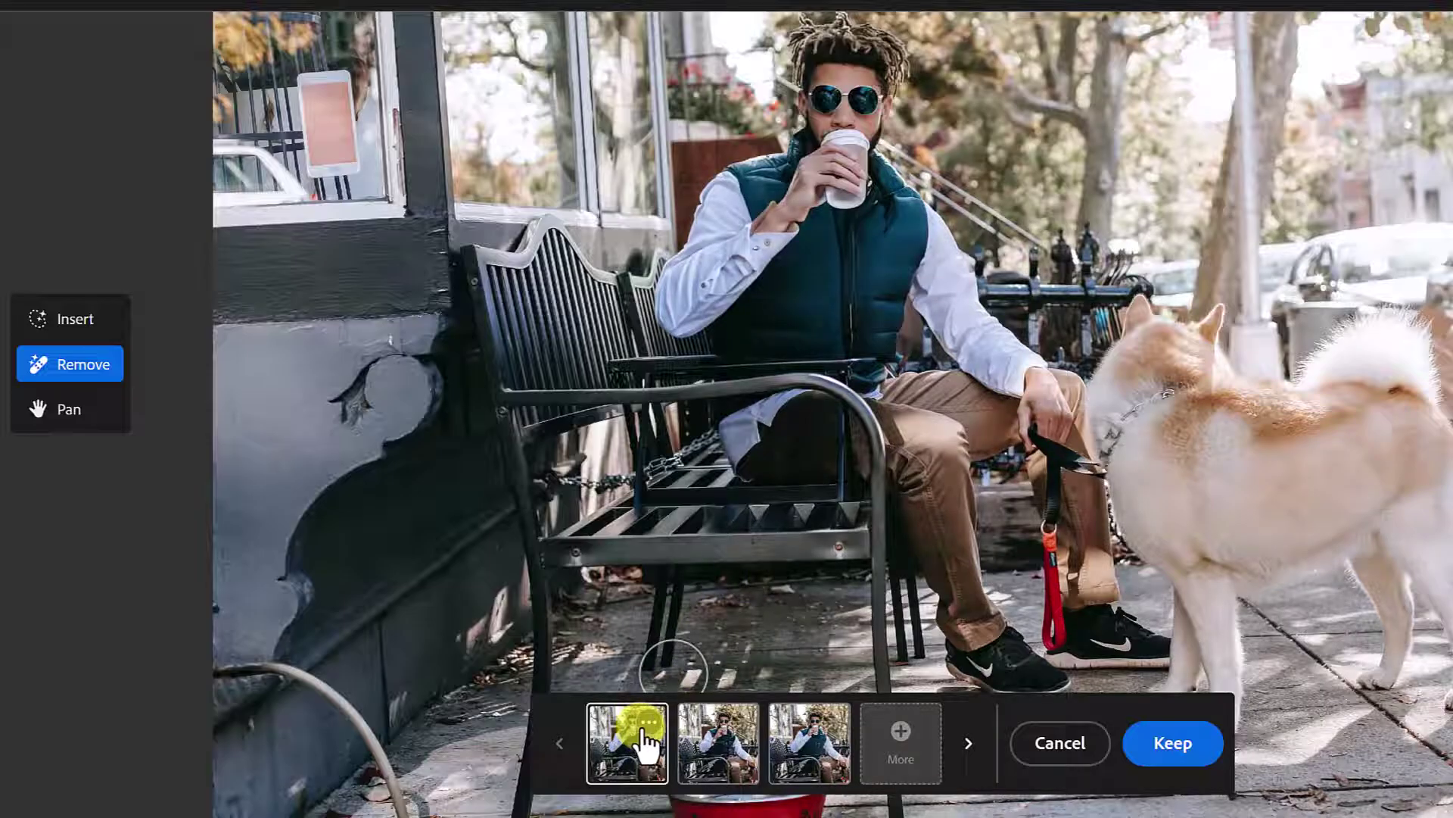
{"action": "left_click", "coordinate": [1190, 763]}
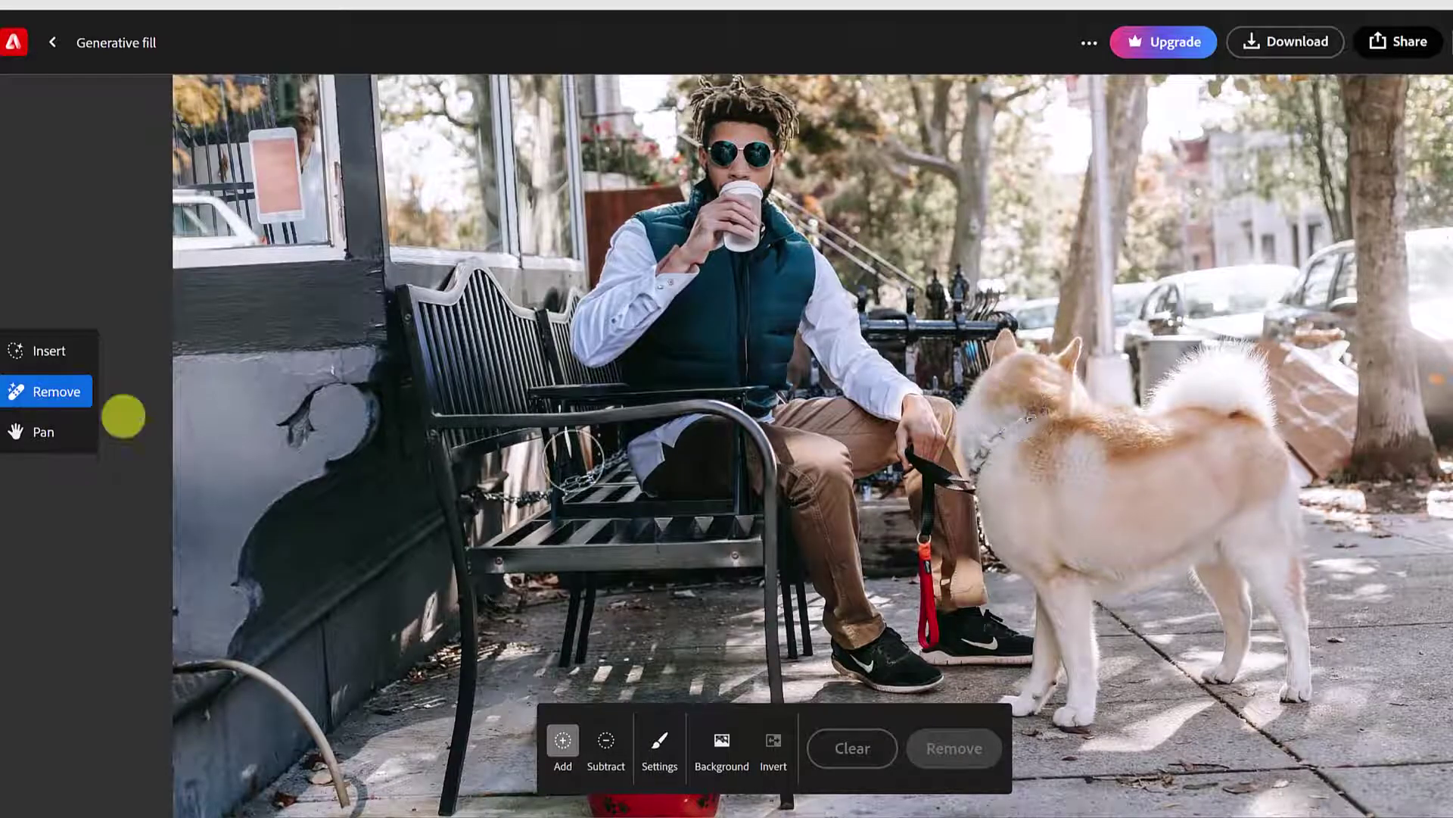
Step: Switch back to Insert and mask the pavement near the dog's back paws
{"action": "left_click", "coordinate": [49, 352]}
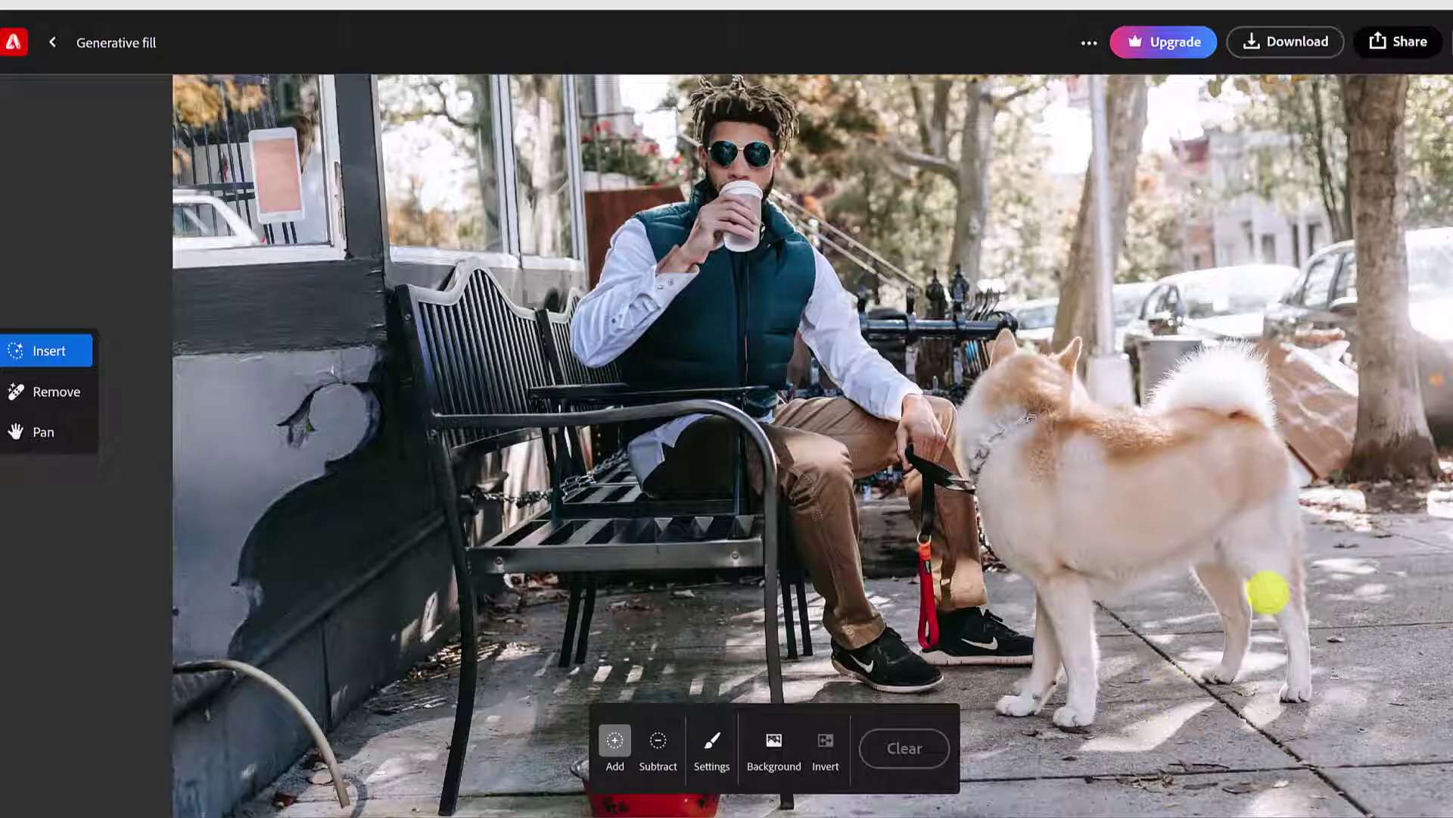
{"action": "left_click", "coordinate": [709, 748]}
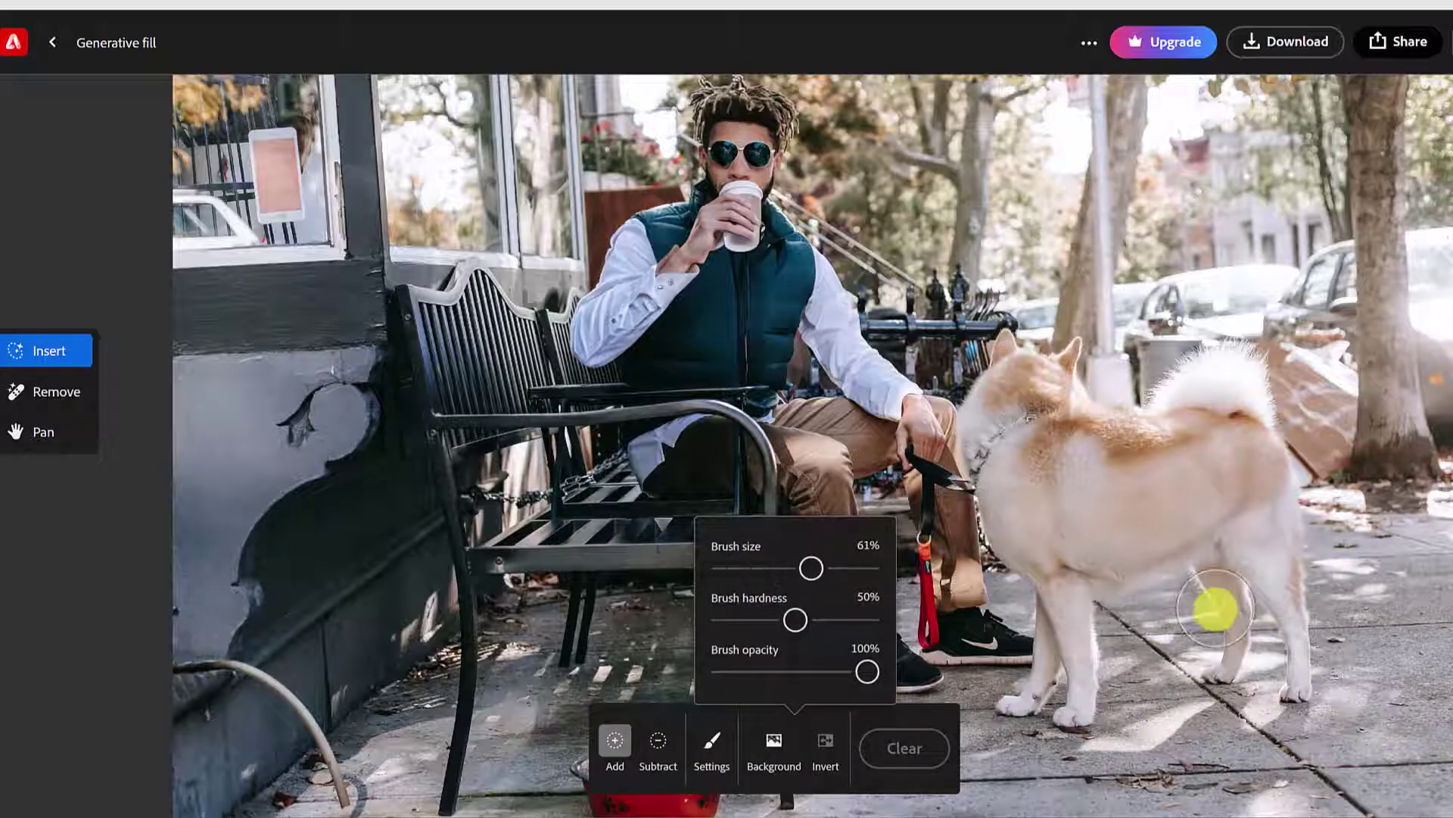
{"action": "mouse_move", "coordinate": [1211, 603]}
{"action": "left_mouse_down"}
{"action": "mouse_move", "coordinate": [1248, 583]}
{"action": "mouse_move", "coordinate": [1267, 706]}
{"action": "mouse_move", "coordinate": [942, 703]}
{"action": "left_mouse_up"}
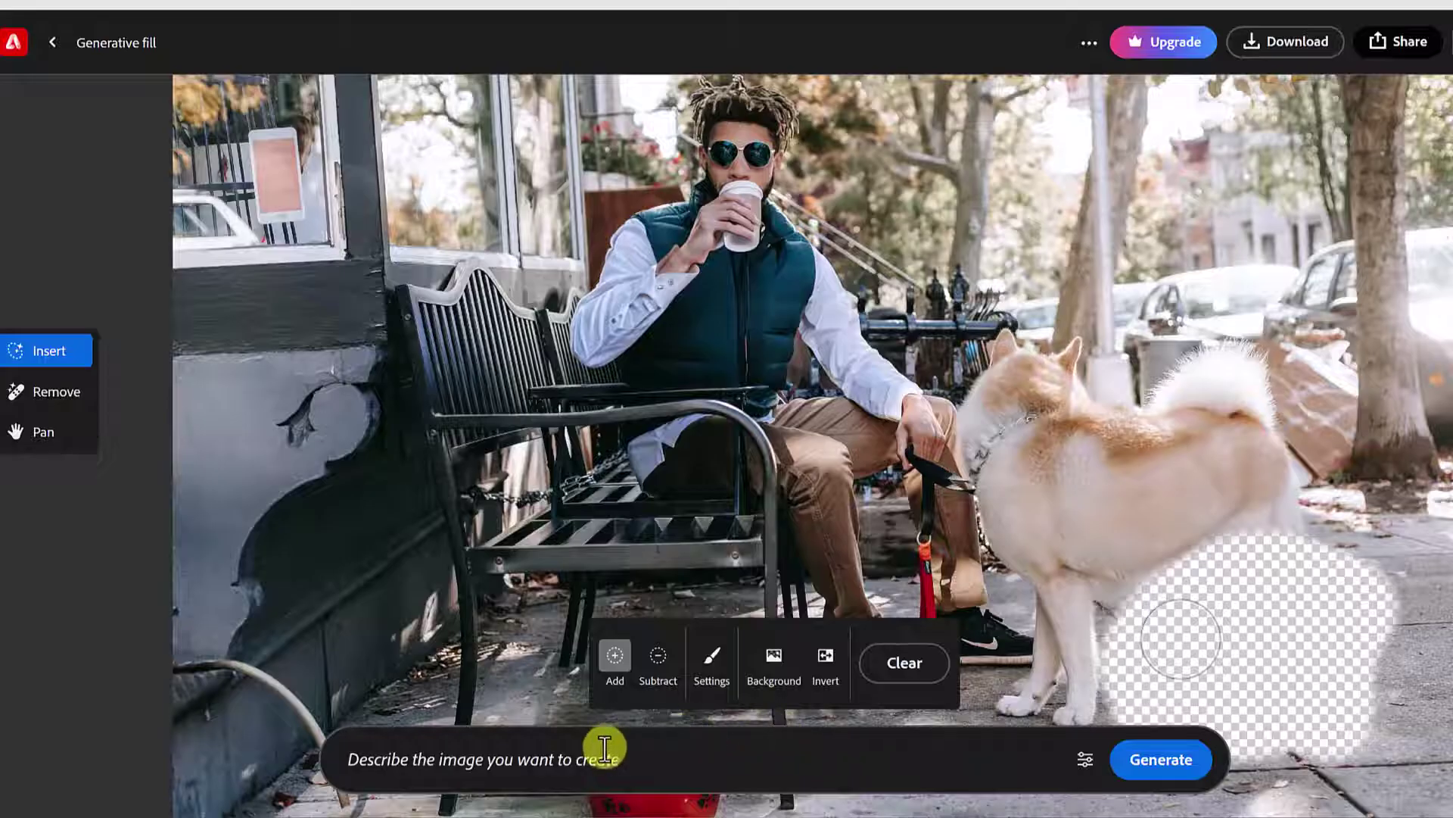
Step: Generate cats from the prompt 'cat', browse all three, then discard them
{"action": "left_click", "coordinate": [591, 746]}
{"action": "type", "text": "cat"}
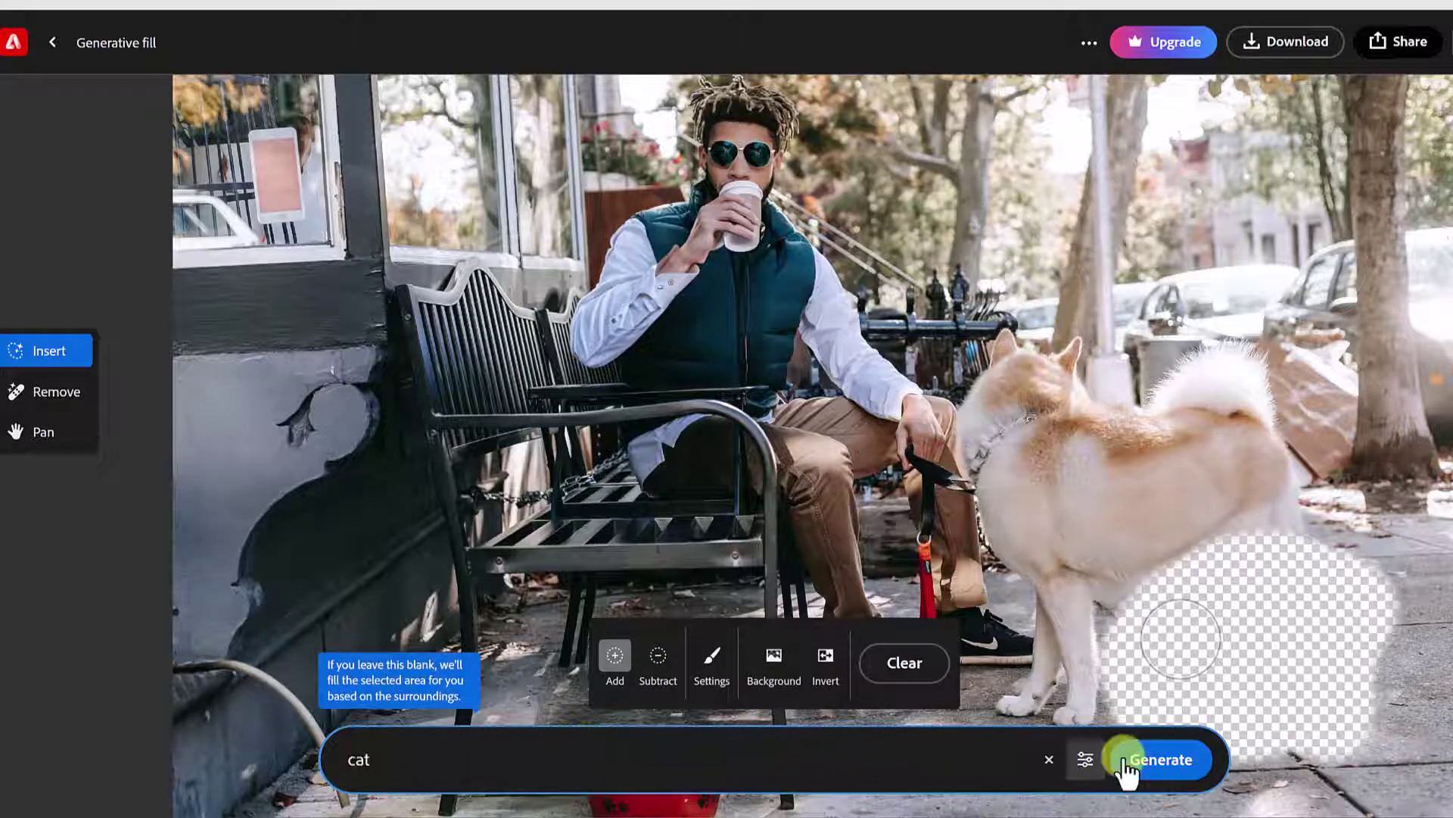
{"action": "left_click", "coordinate": [1148, 759]}
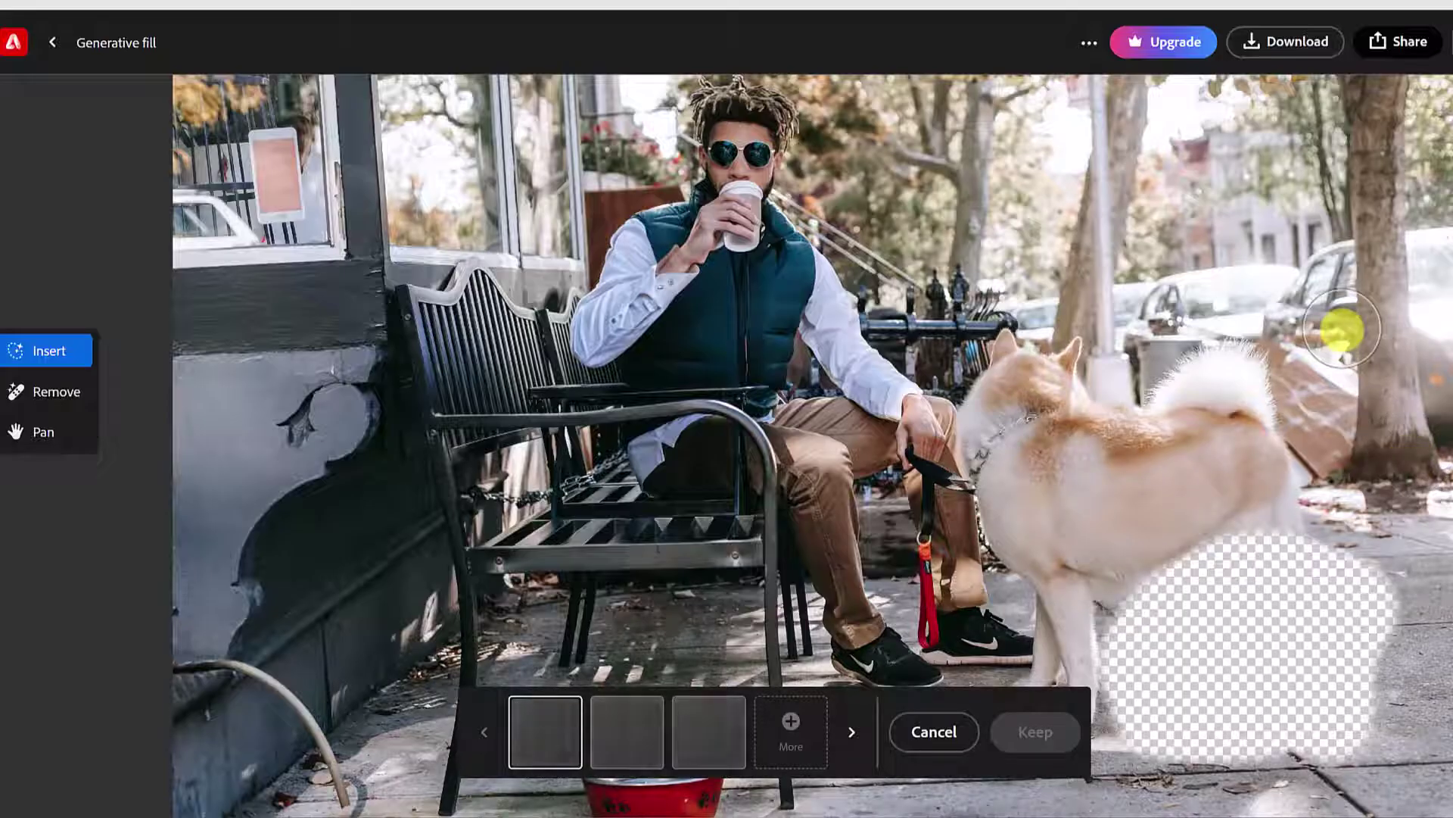
{"action": "left_click", "coordinate": [712, 750]}
{"action": "left_click", "coordinate": [626, 747]}
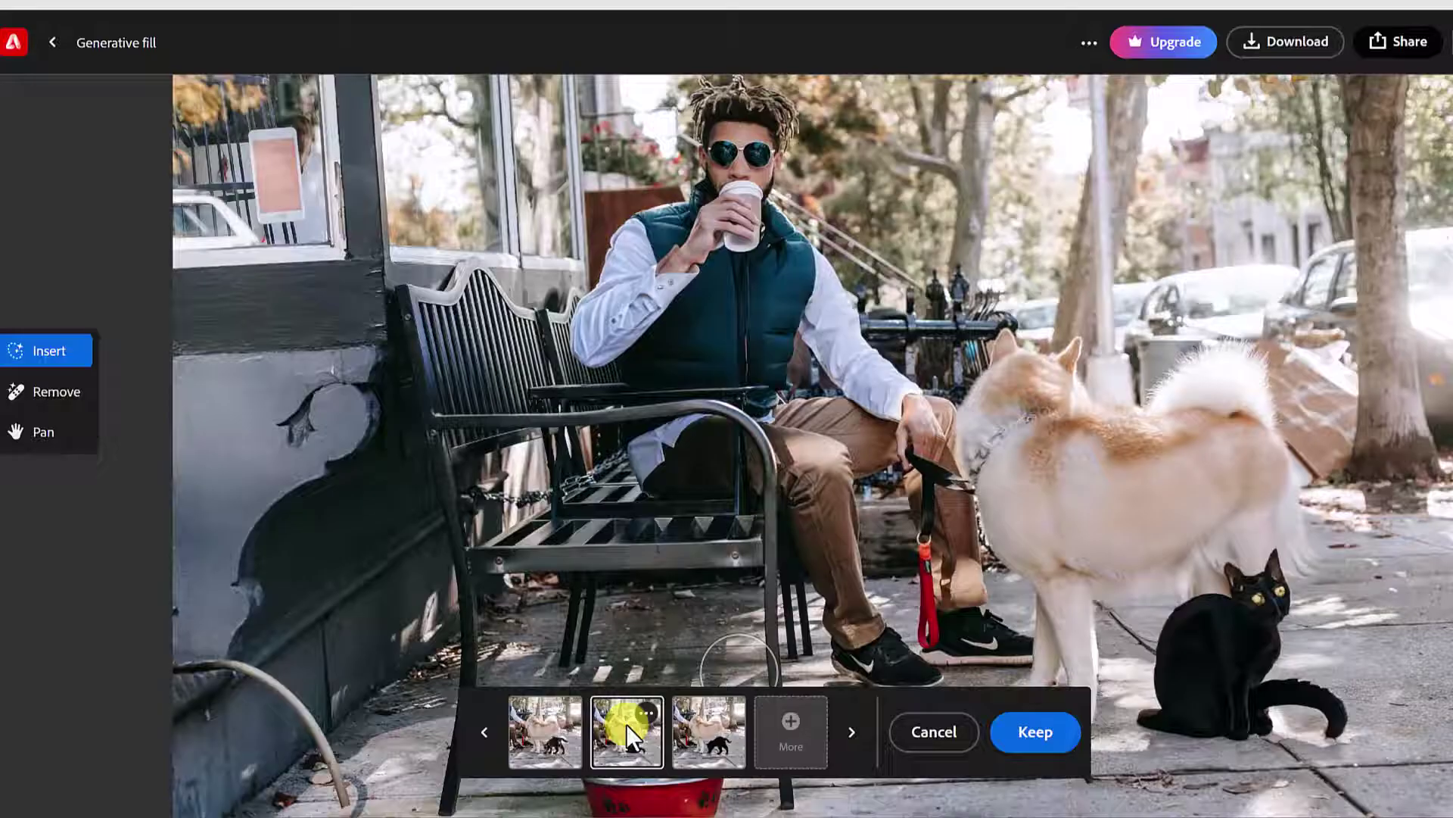
{"action": "left_click", "coordinate": [555, 730]}
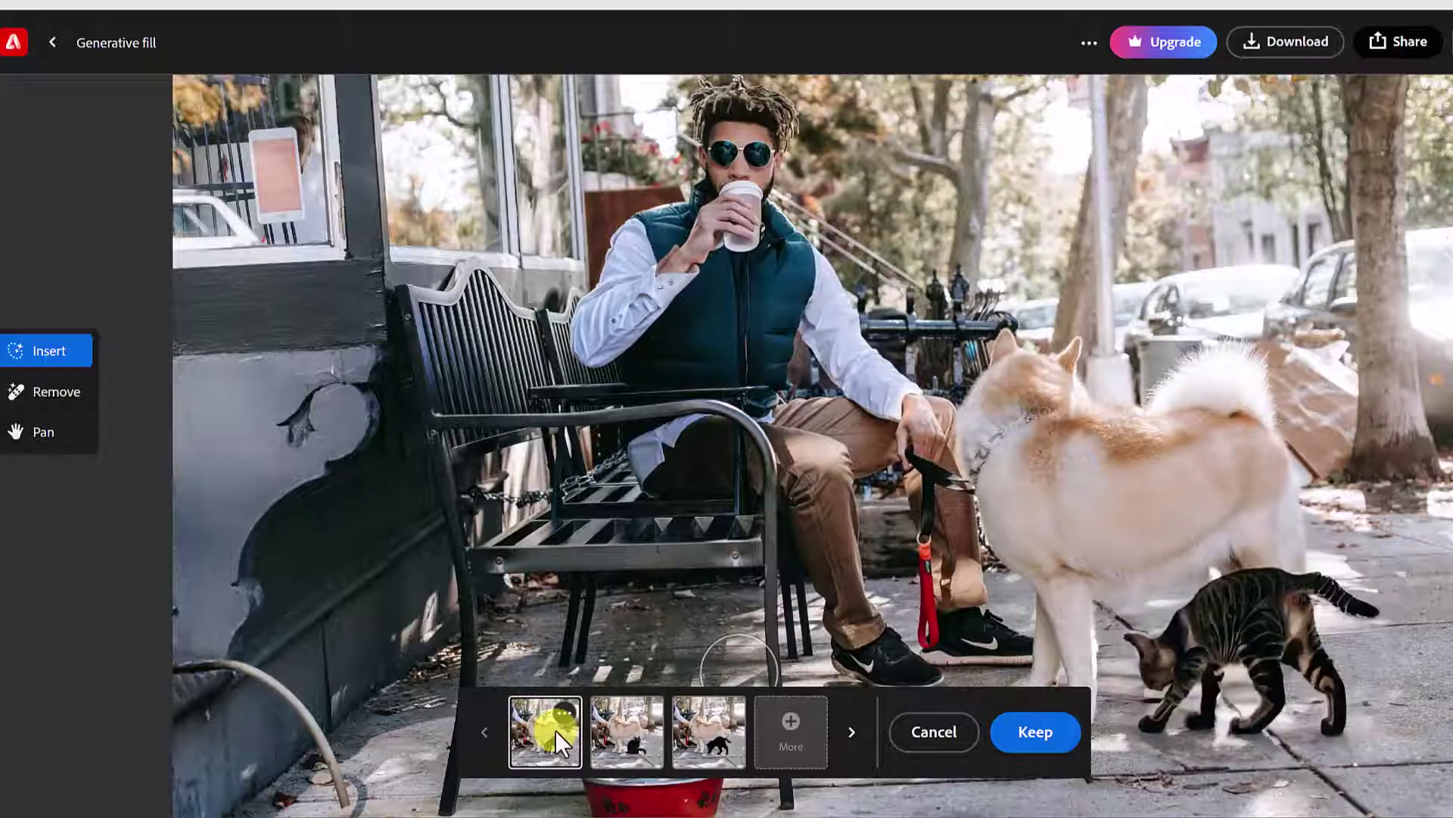
{"action": "left_click", "coordinate": [933, 732]}
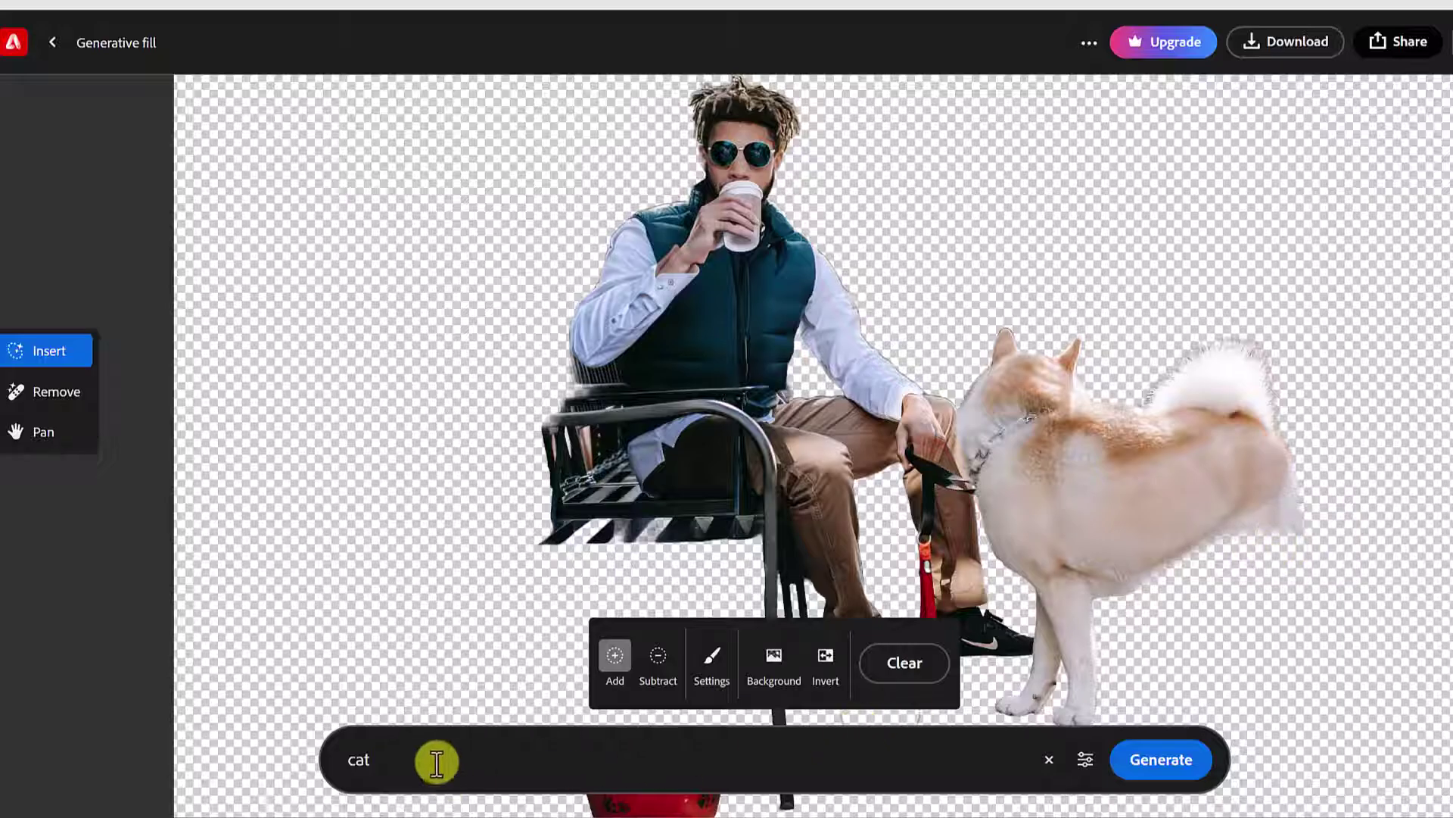
Step: Replace the prompt with 'forest', generate, and compare the forest background variations
{"action": "left_click_drag", "start_coordinate": [421, 759], "coordinate": [347, 758]}
{"action": "type", "text": "forest"}
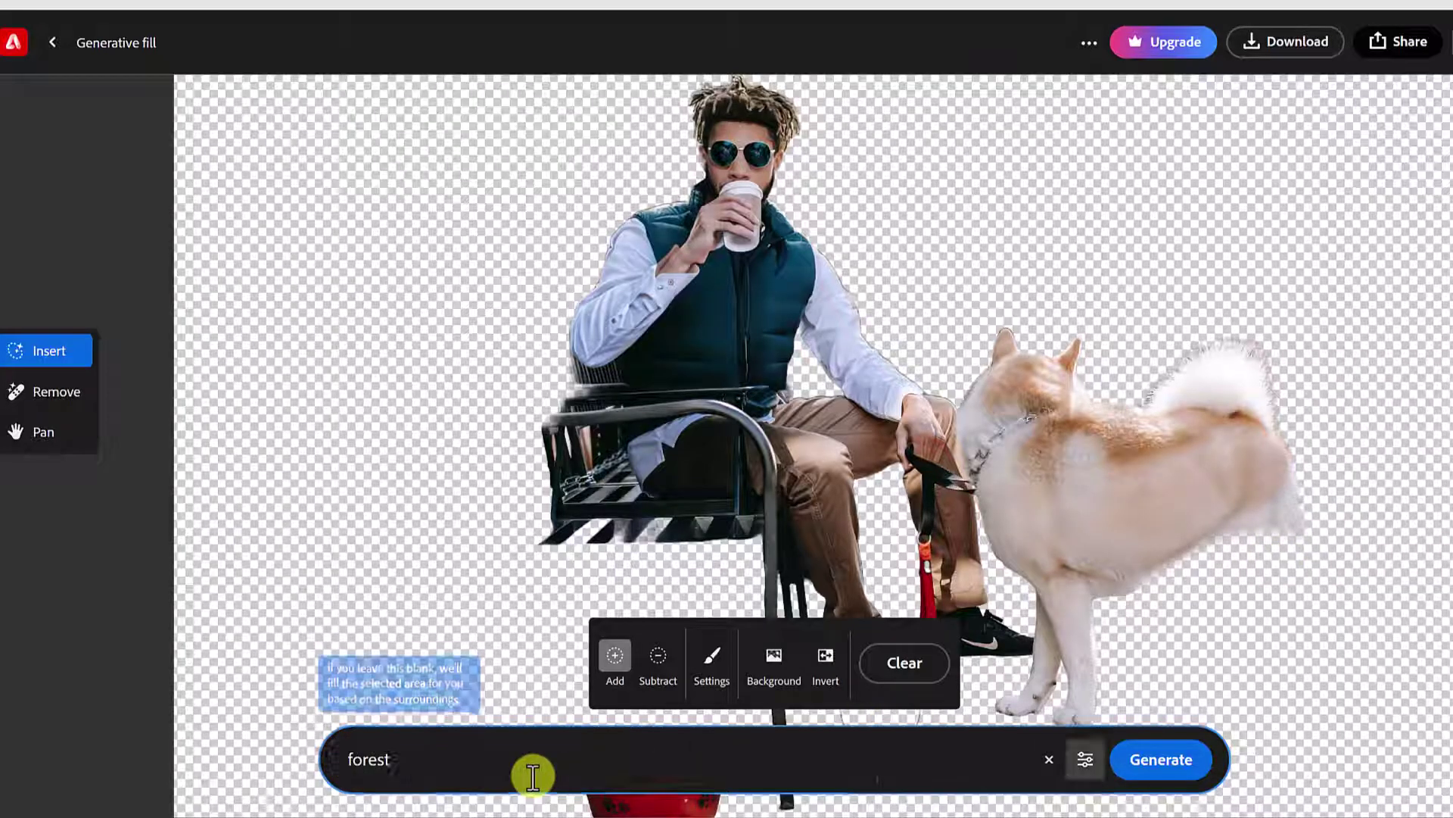
{"action": "key", "text": "Return"}
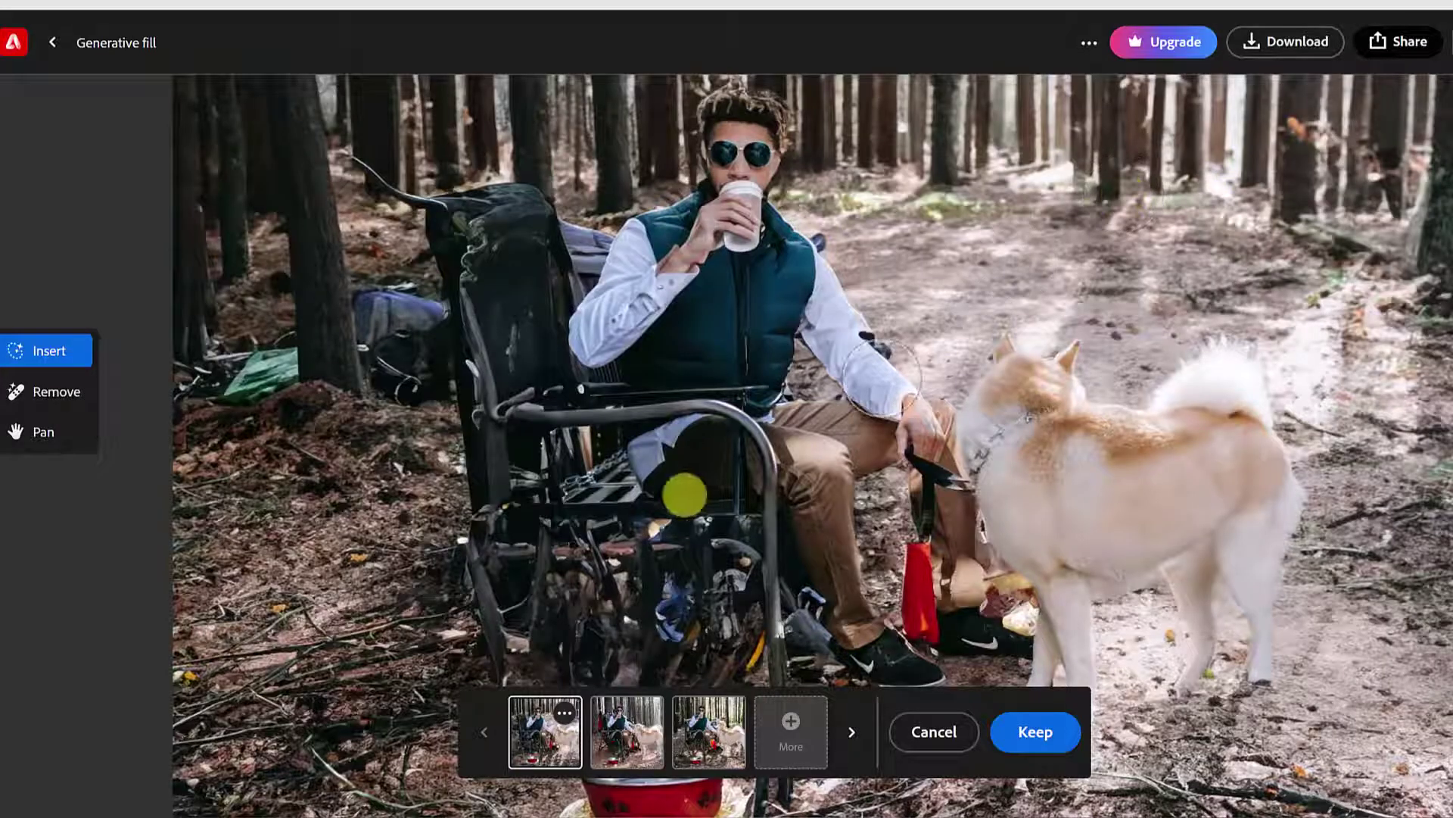
{"action": "left_click", "coordinate": [617, 733]}
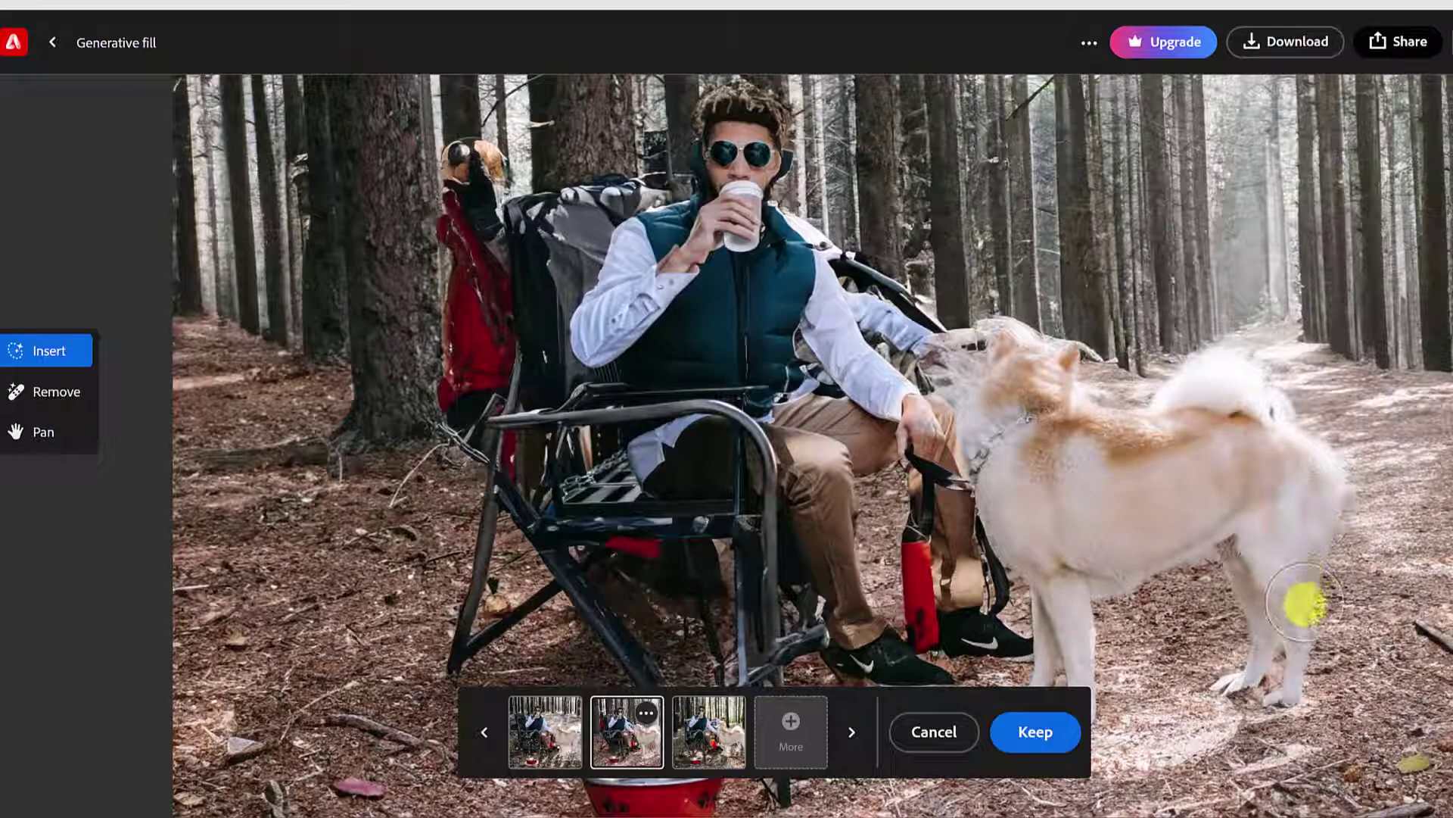
{"action": "left_click", "coordinate": [715, 735]}
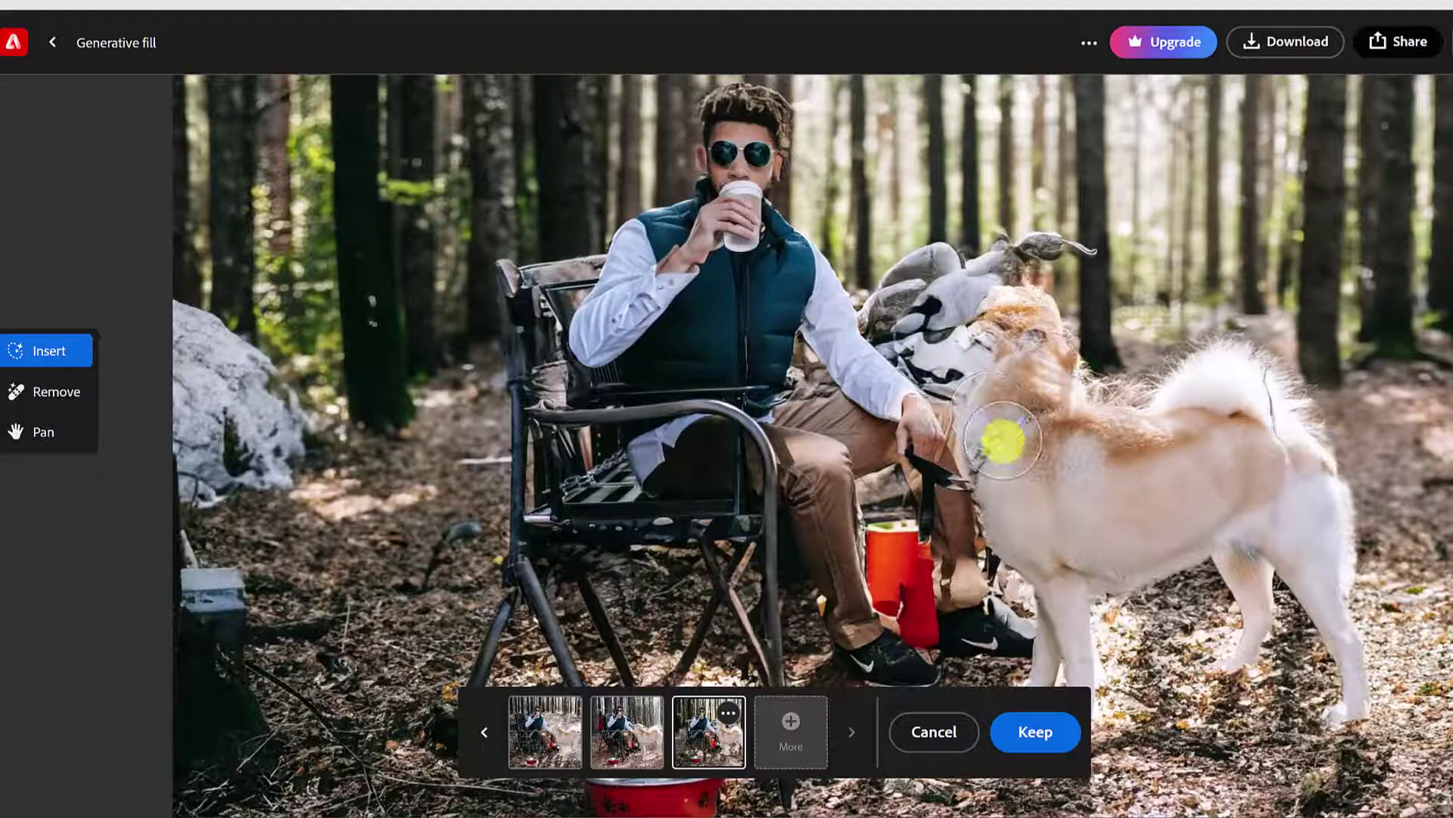
{"action": "left_click", "coordinate": [625, 737]}
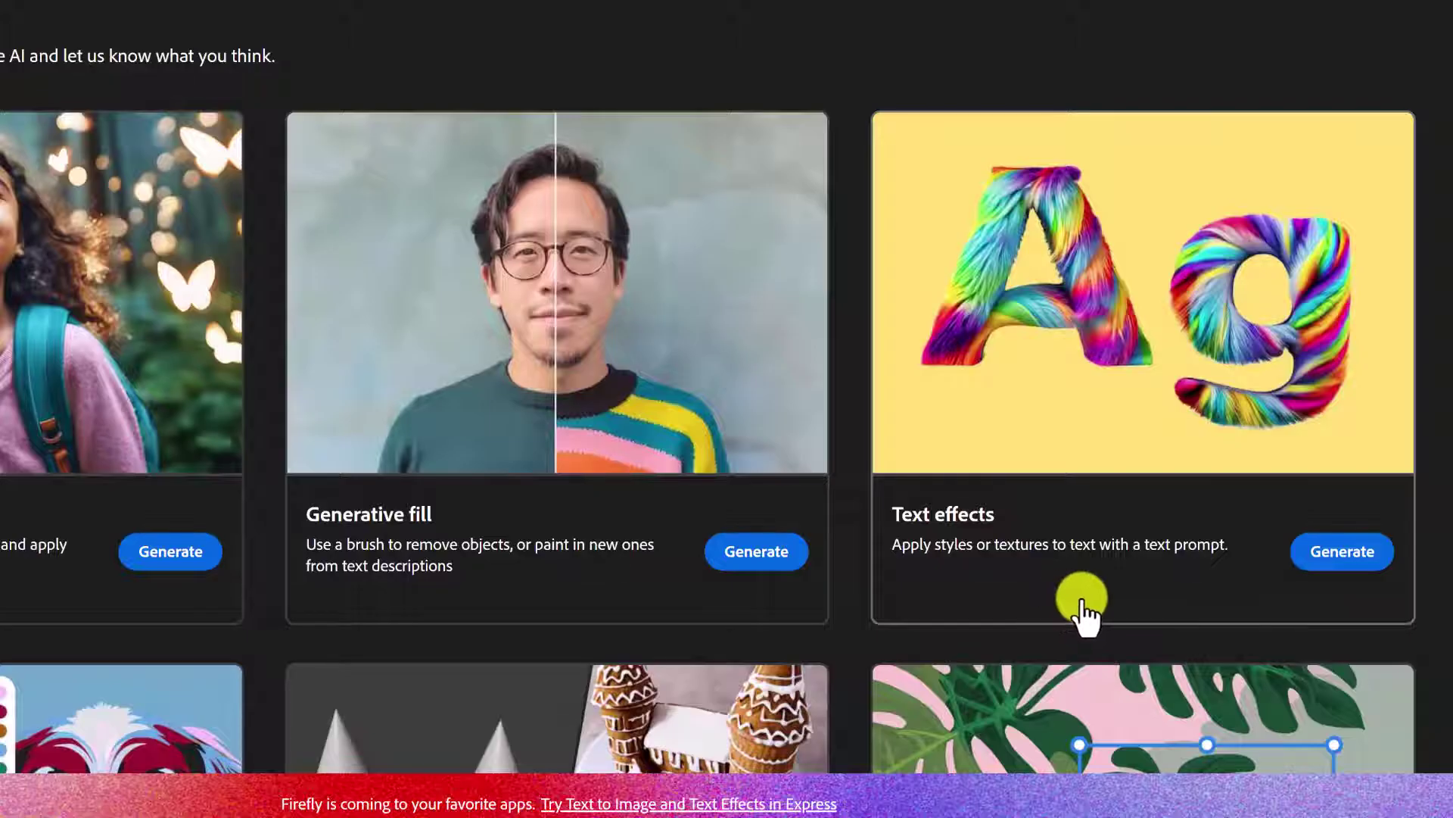
Step: Launch Text effects from its card on the Firefly home page
{"action": "left_click", "coordinate": [1324, 568]}
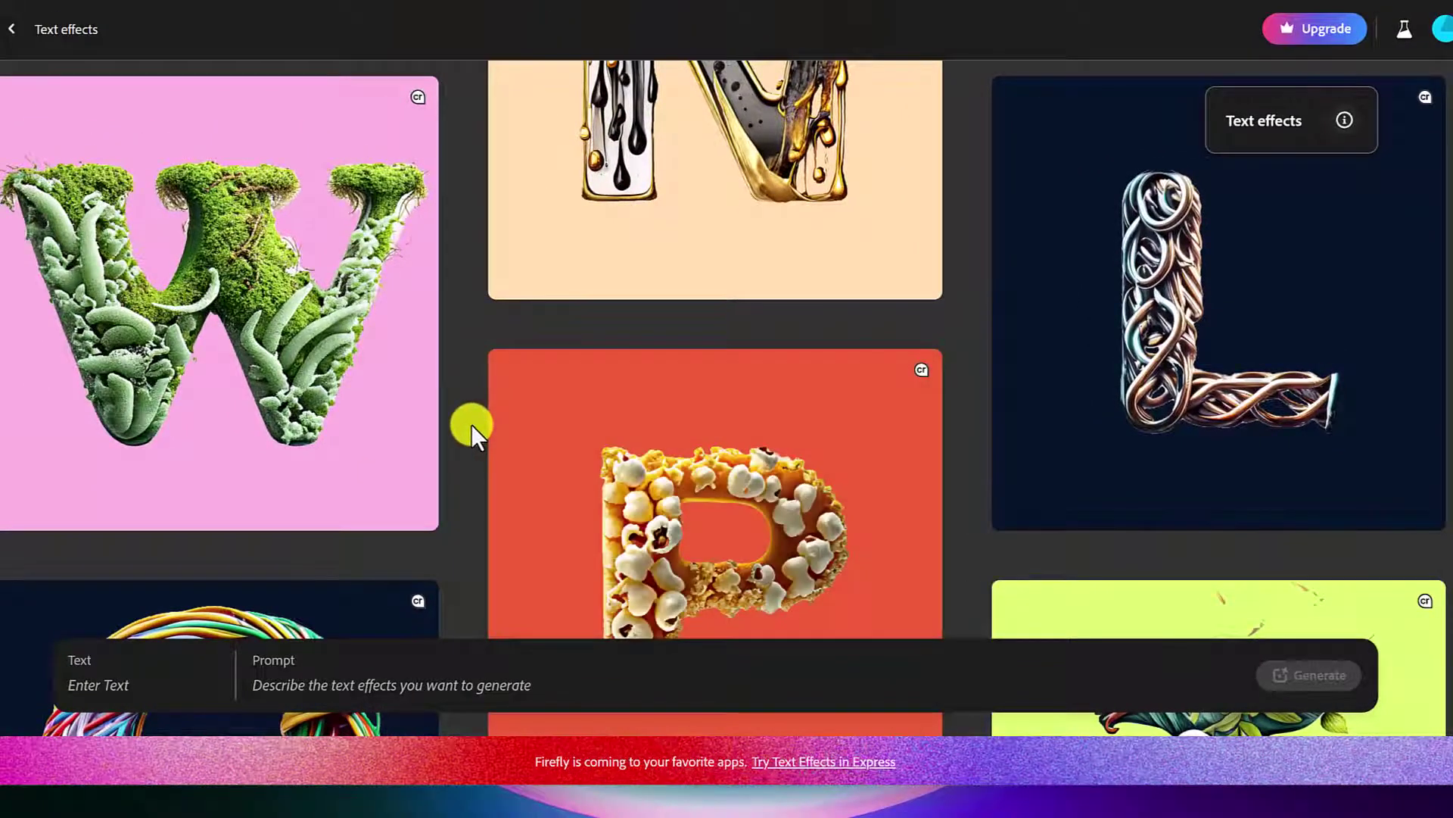
{"action": "scroll", "coordinate": [471, 423], "scroll_direction": "up", "scroll_amount": 2}
{"action": "scroll", "coordinate": [471, 423], "scroll_direction": "up", "scroll_amount": 3}
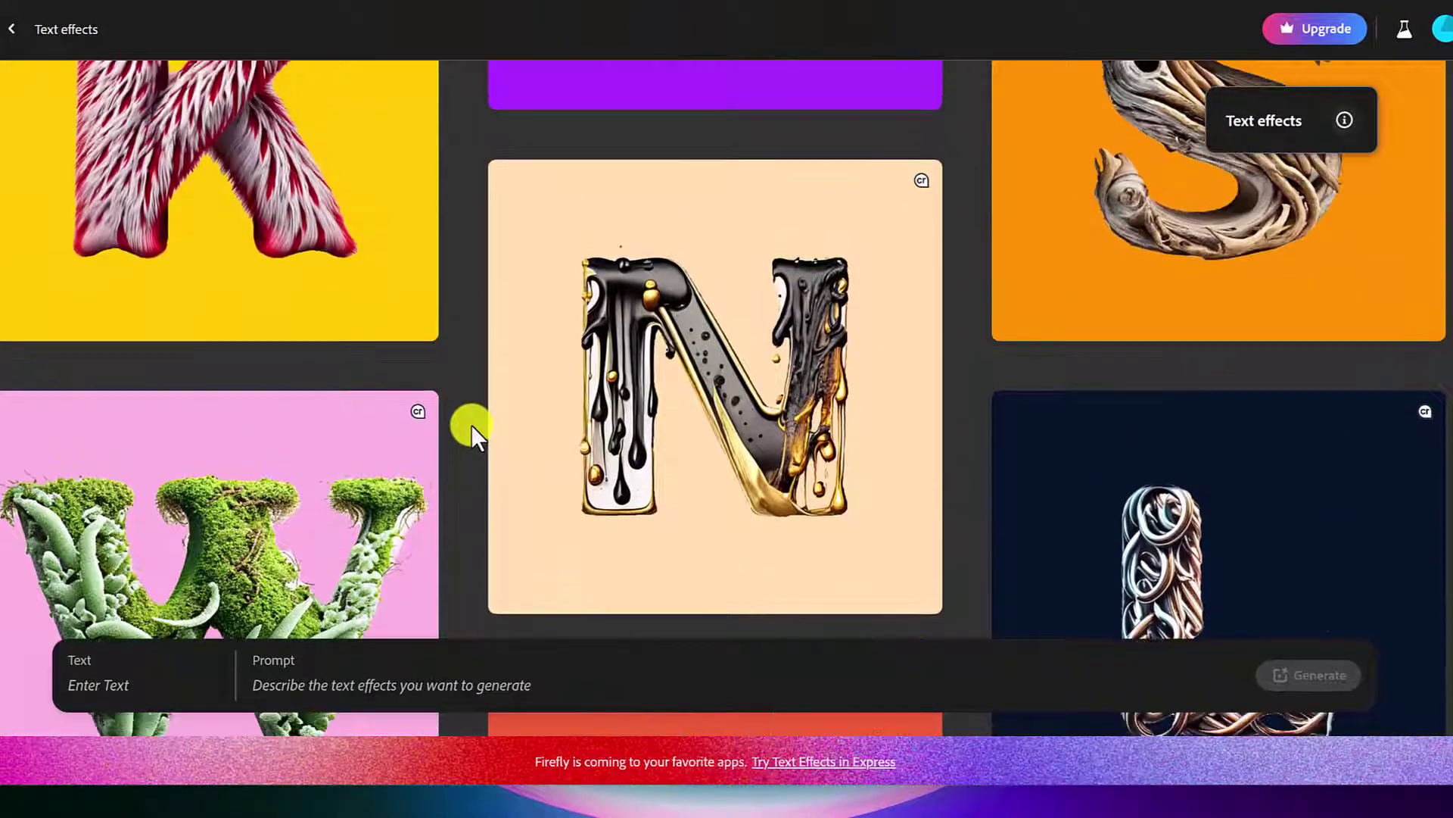
{"action": "scroll", "coordinate": [470, 426], "scroll_direction": "up", "scroll_amount": 3}
{"action": "scroll", "coordinate": [470, 426], "scroll_direction": "up", "scroll_amount": 1}
{"action": "scroll", "coordinate": [470, 426], "scroll_direction": "up", "scroll_amount": 3}
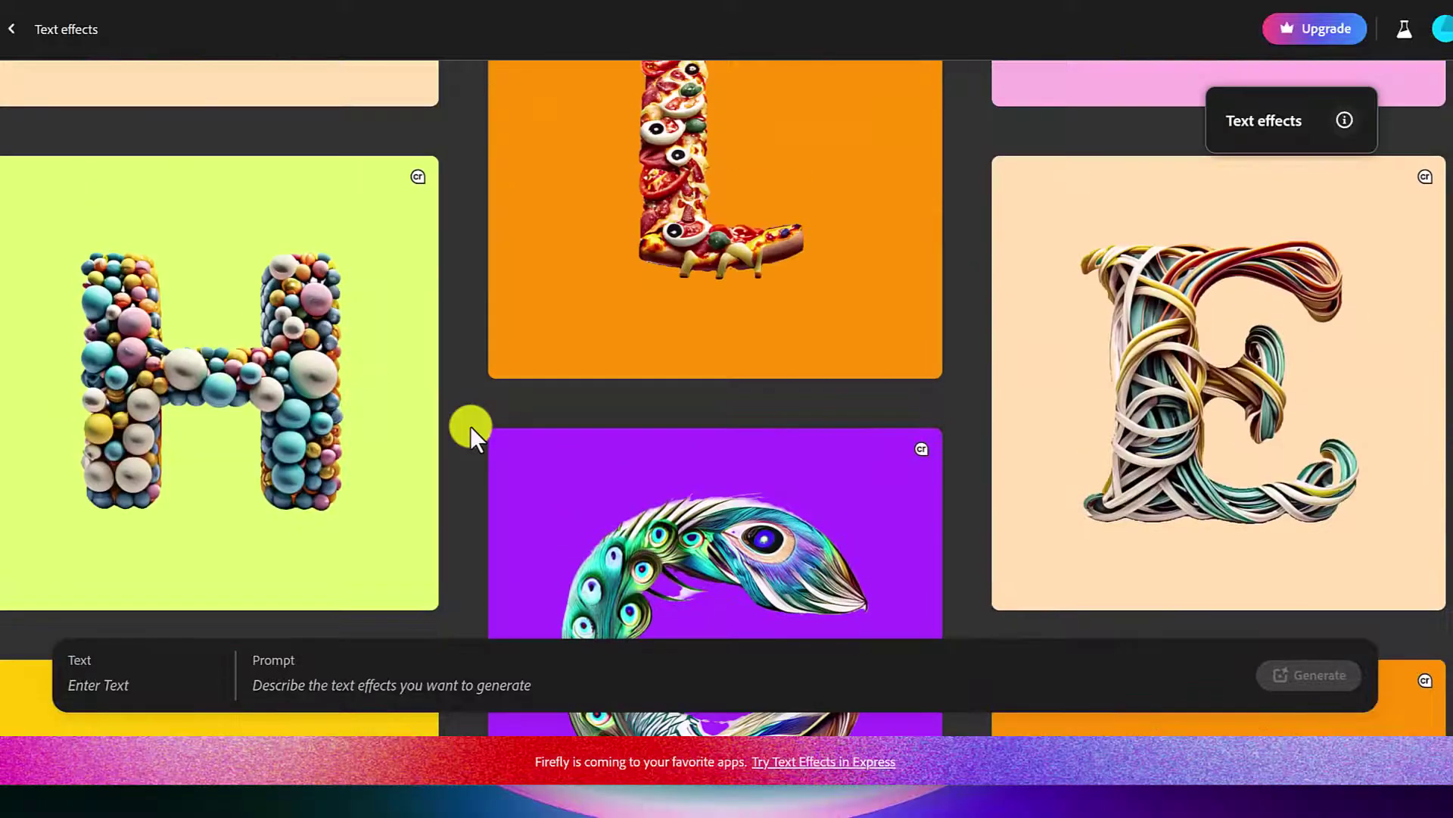
{"action": "scroll", "coordinate": [471, 426], "scroll_direction": "up", "scroll_amount": 2}
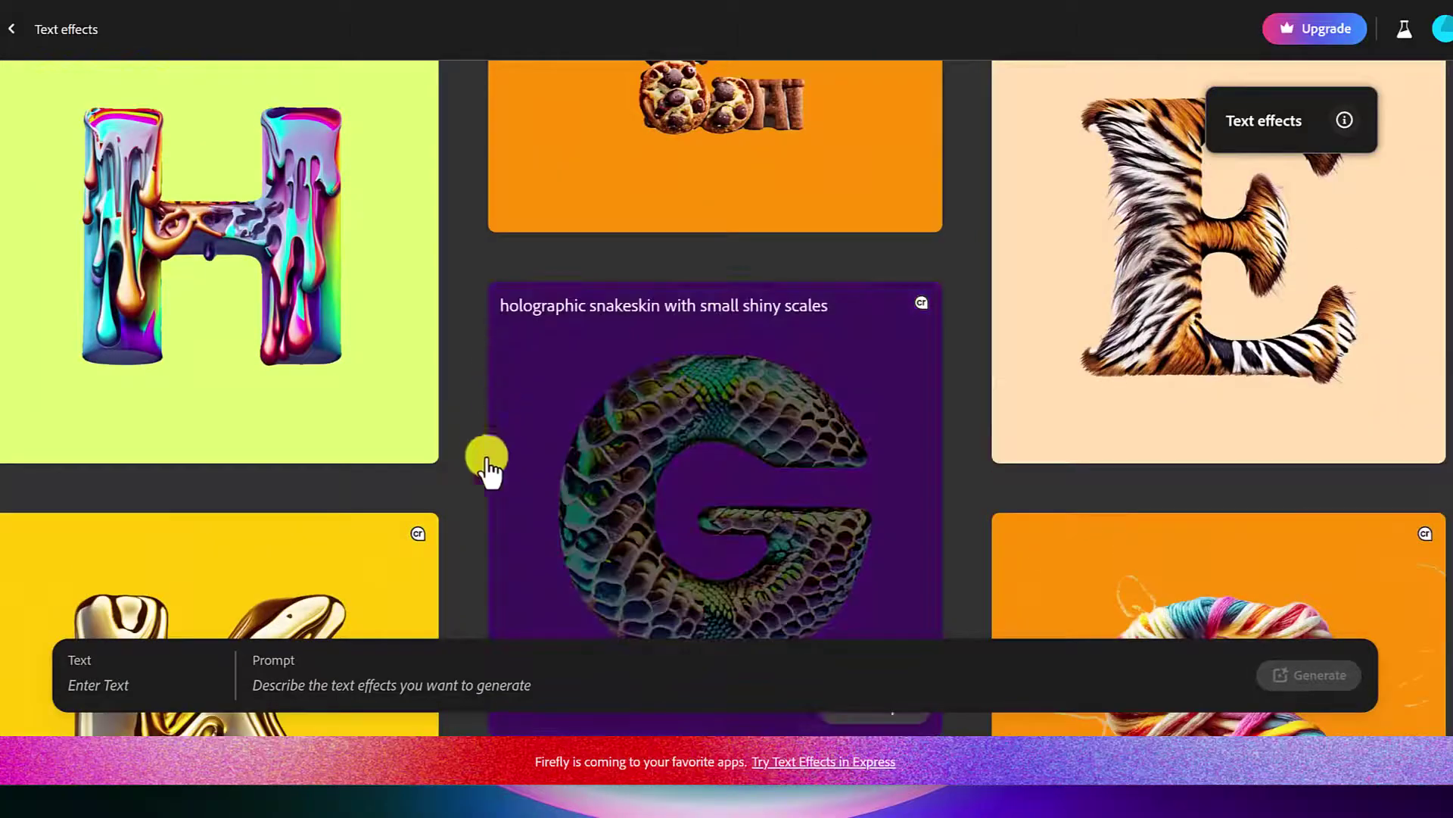
Step: Render 'Hello' with the prompt 'white tiger' and view the second variation
{"action": "left_click", "coordinate": [165, 684]}
{"action": "type", "text": "llo"}
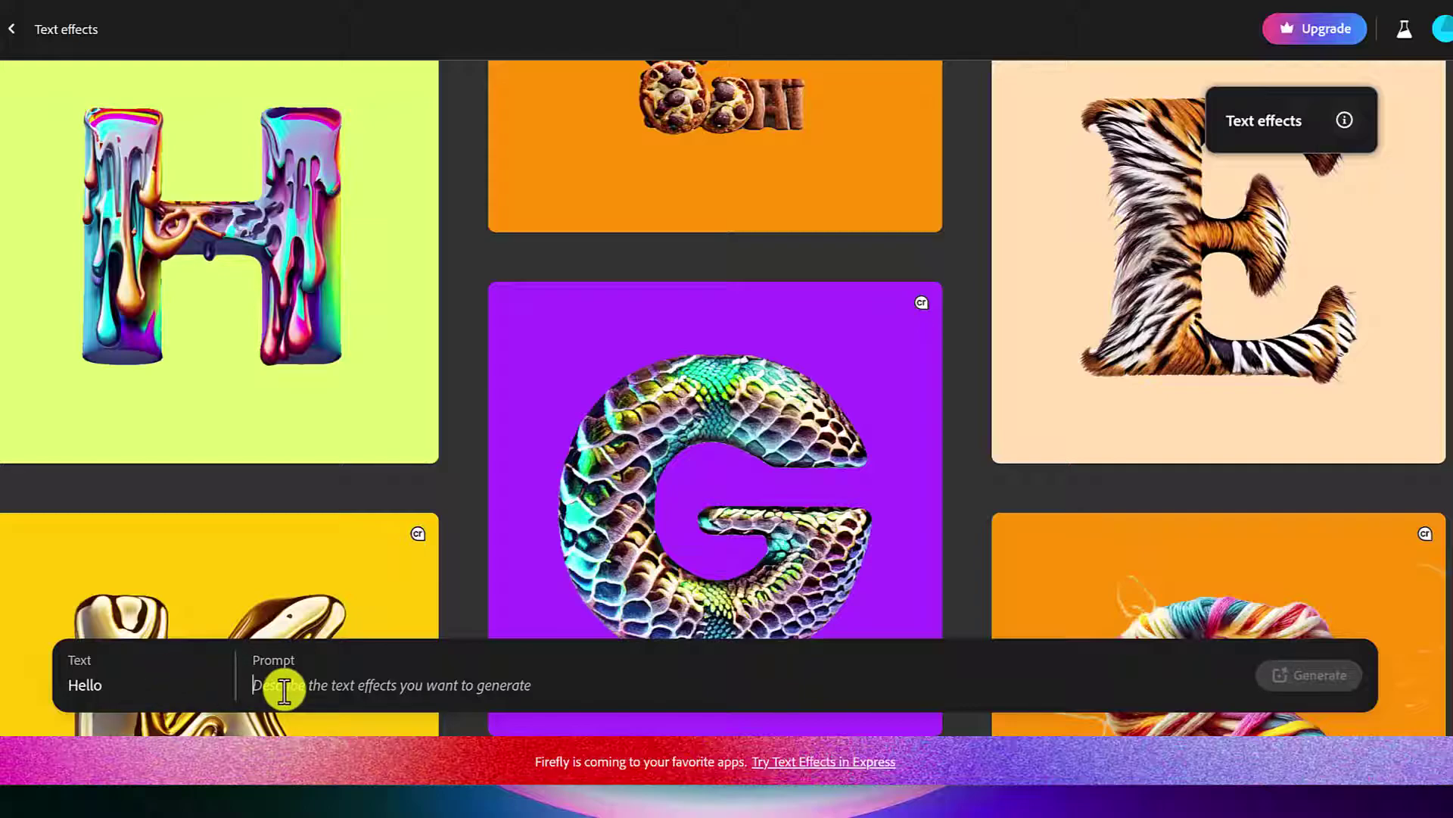
{"action": "type", "text": "whi"}
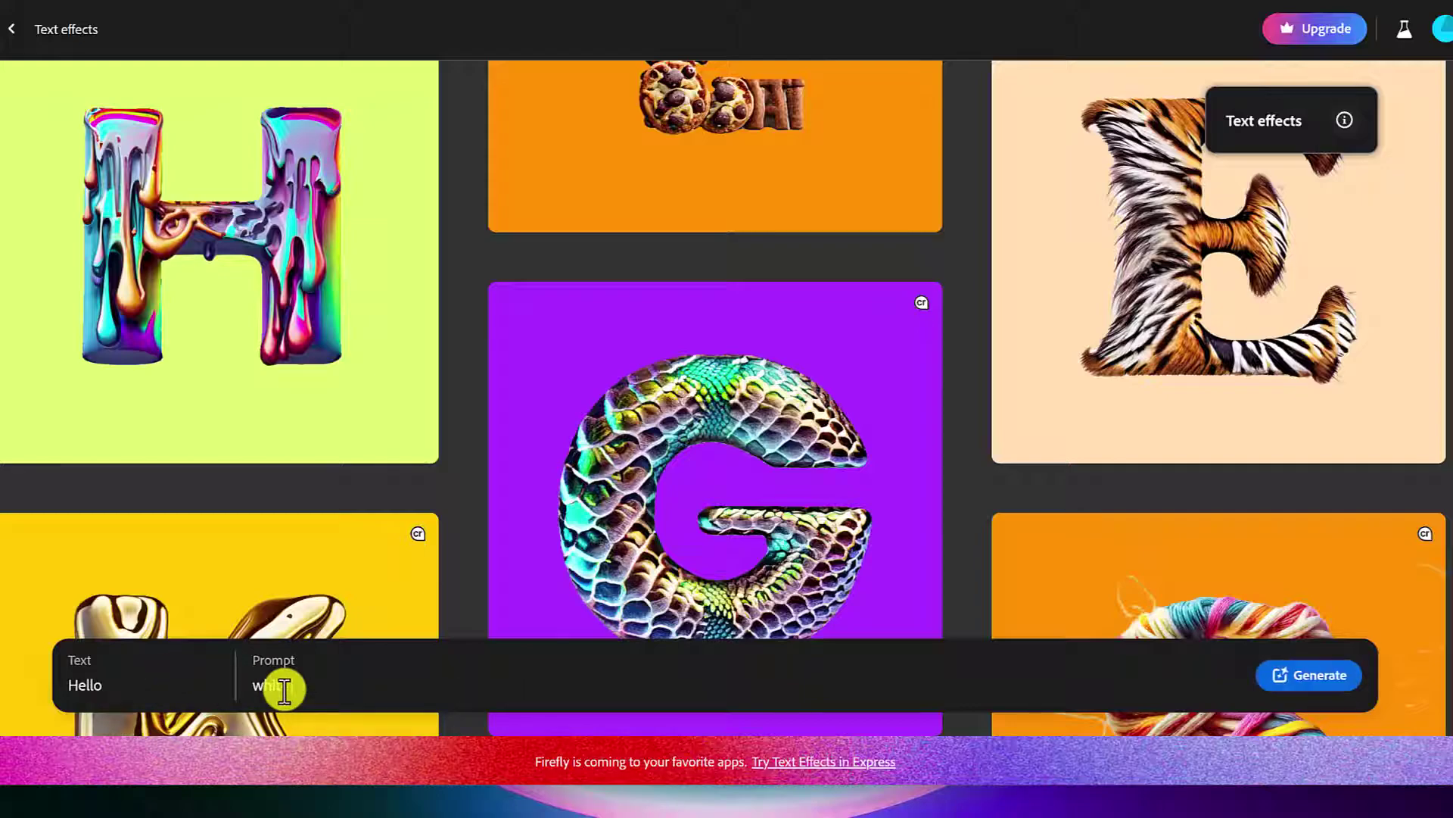
{"action": "type", "text": "te tiger"}
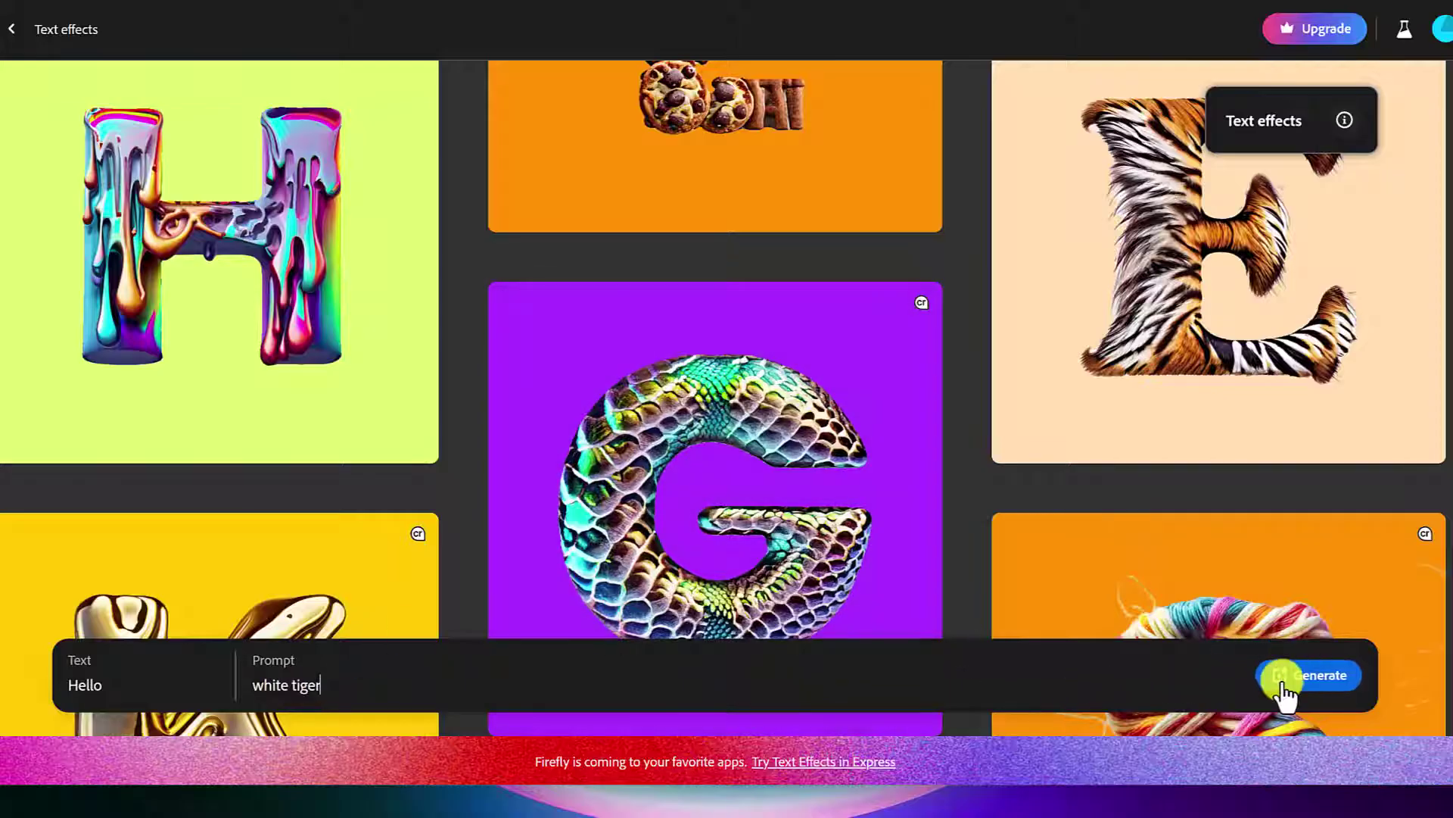
{"action": "left_click", "coordinate": [1306, 676]}
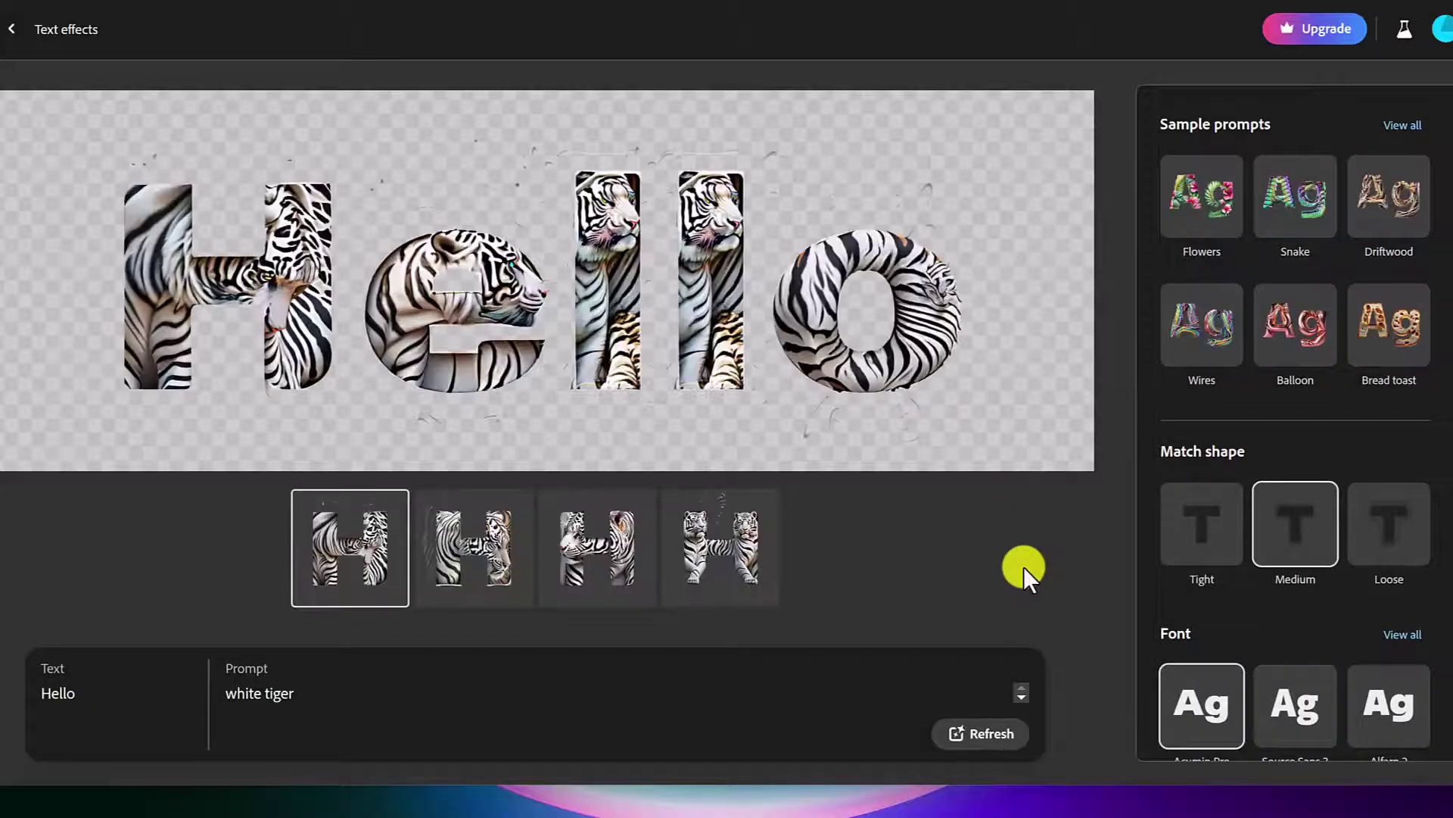
{"action": "left_click", "coordinate": [491, 568]}
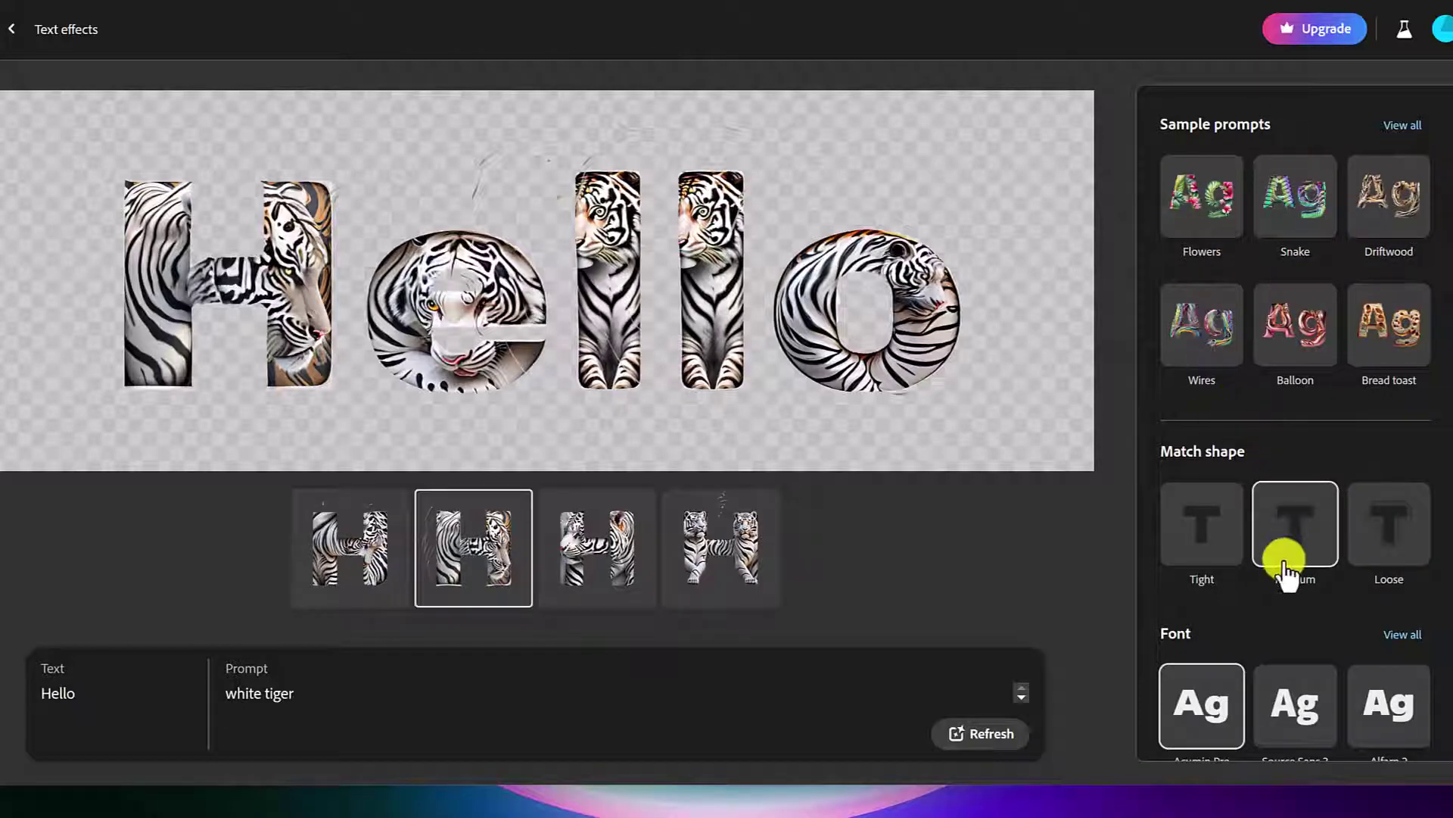
Step: Regenerate with Tight match shape, Poplar font and an orange background
{"action": "left_click", "coordinate": [1215, 551]}
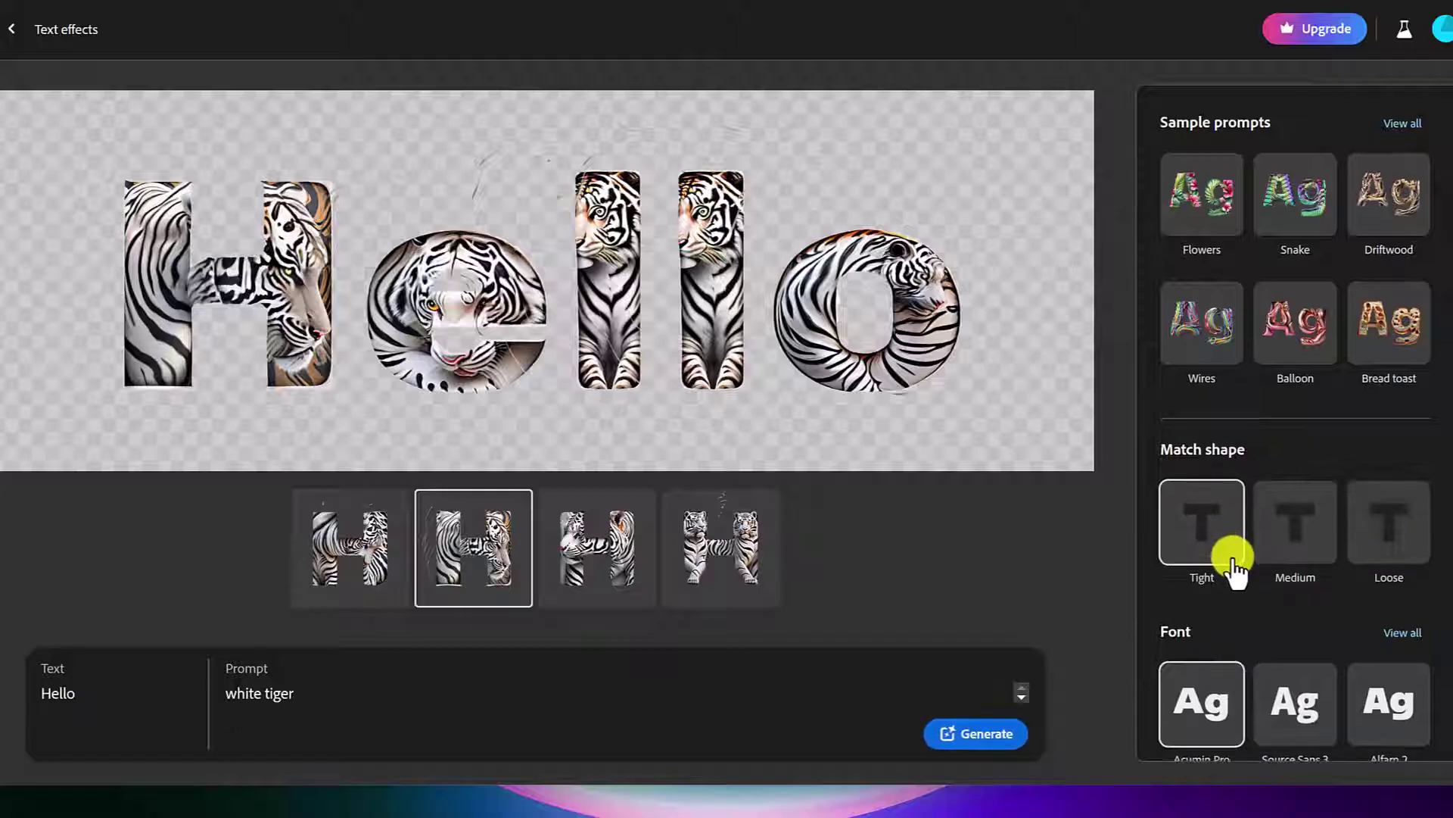
{"action": "scroll", "coordinate": [1226, 555], "scroll_direction": "down", "scroll_amount": 3}
{"action": "scroll", "coordinate": [1272, 585], "scroll_direction": "down", "scroll_amount": 2}
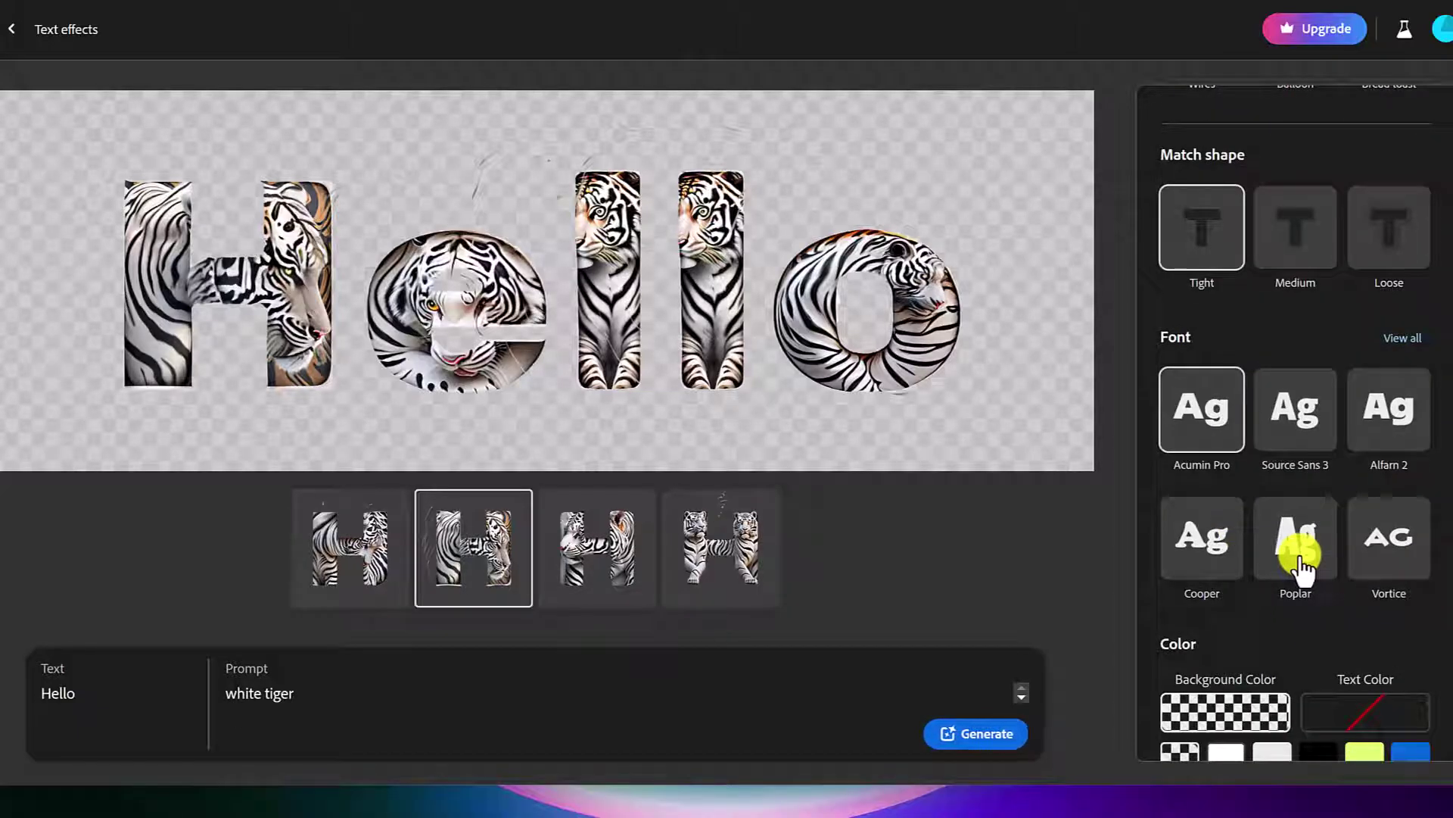
{"action": "left_click", "coordinate": [1303, 559]}
{"action": "scroll", "coordinate": [1272, 600], "scroll_direction": "down", "scroll_amount": 3}
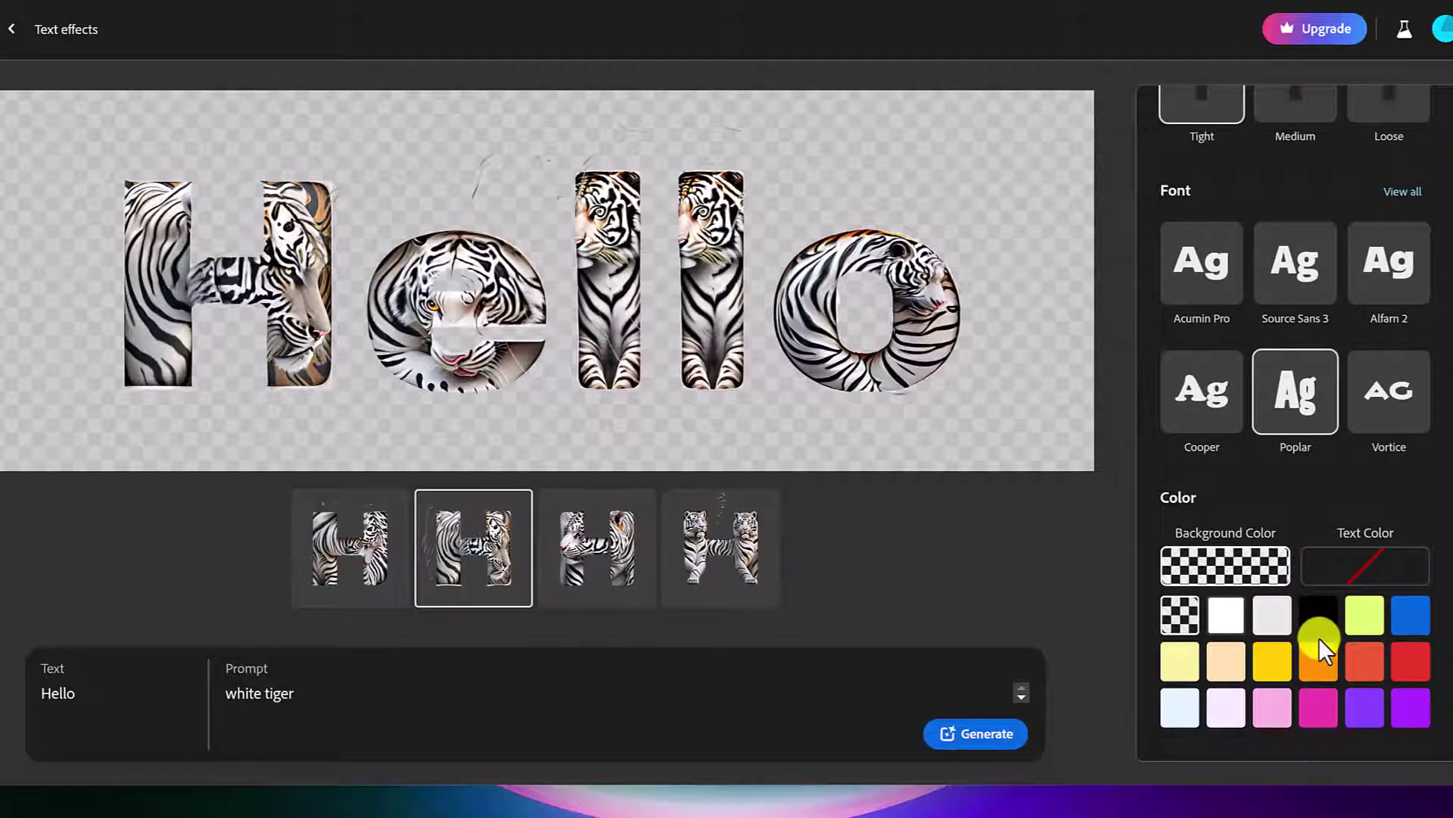
{"action": "left_click", "coordinate": [1335, 681]}
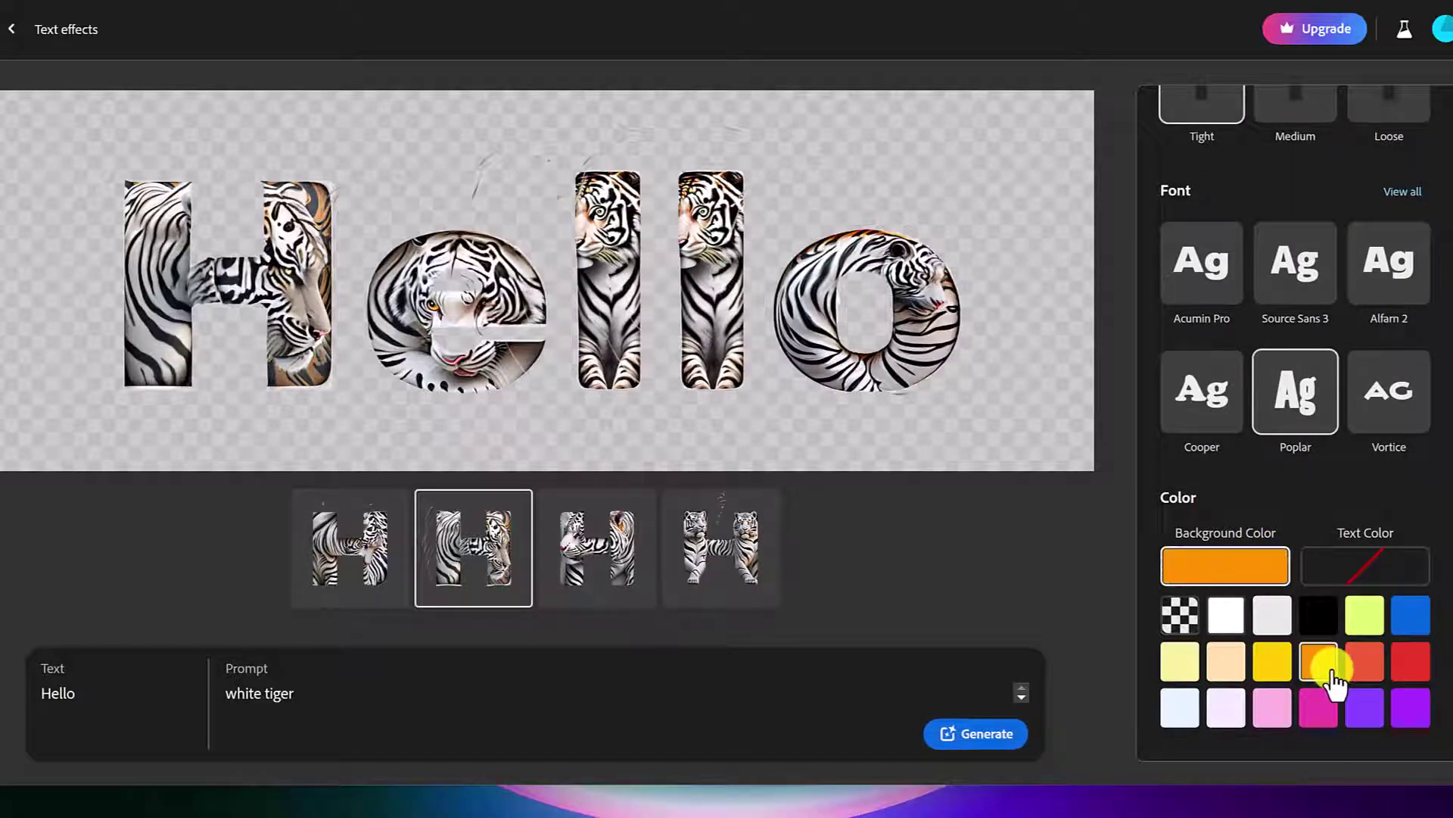
{"action": "left_click", "coordinate": [972, 738]}
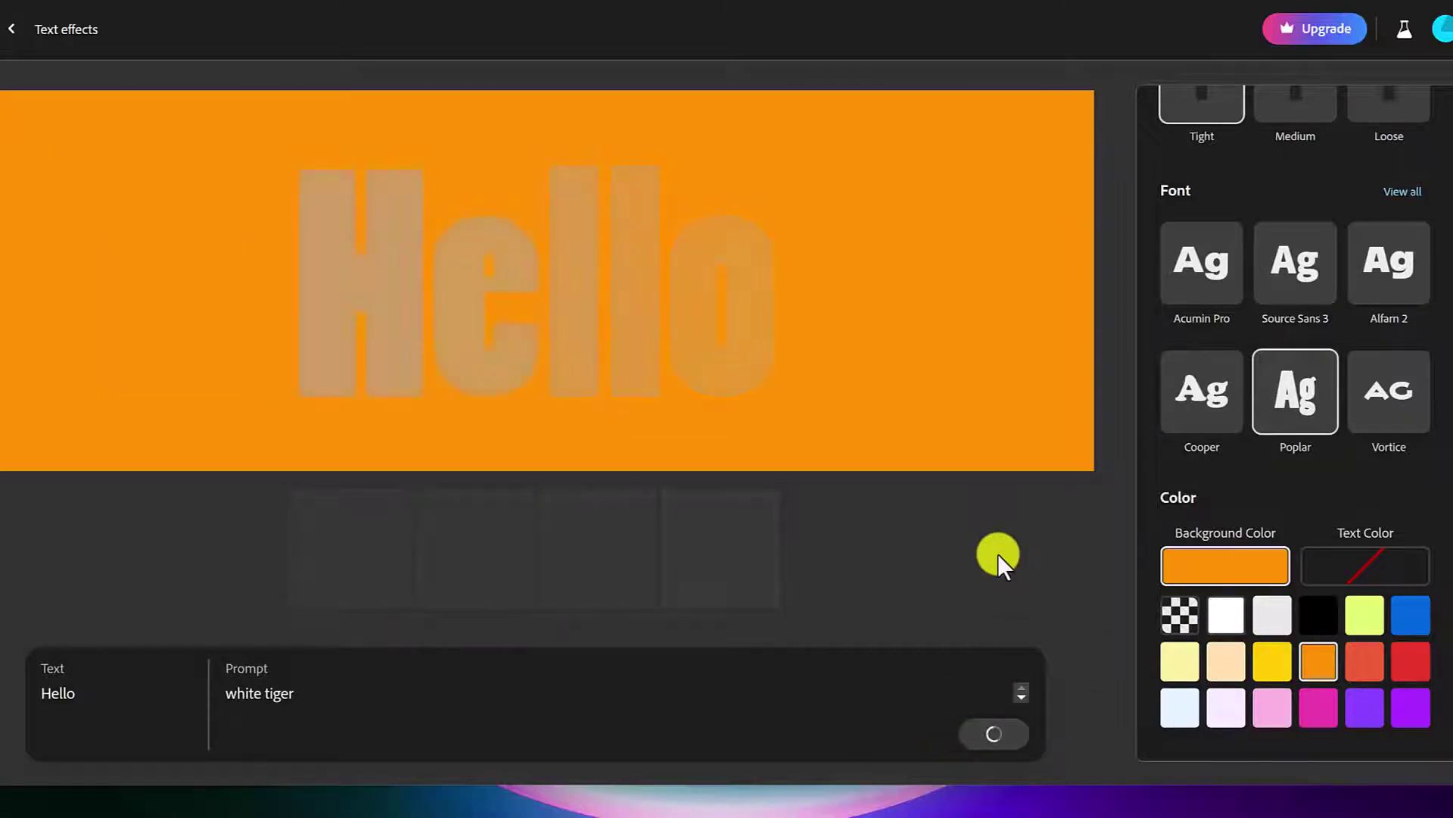
{"action": "scroll", "coordinate": [1250, 497], "scroll_direction": "up", "scroll_amount": 3}
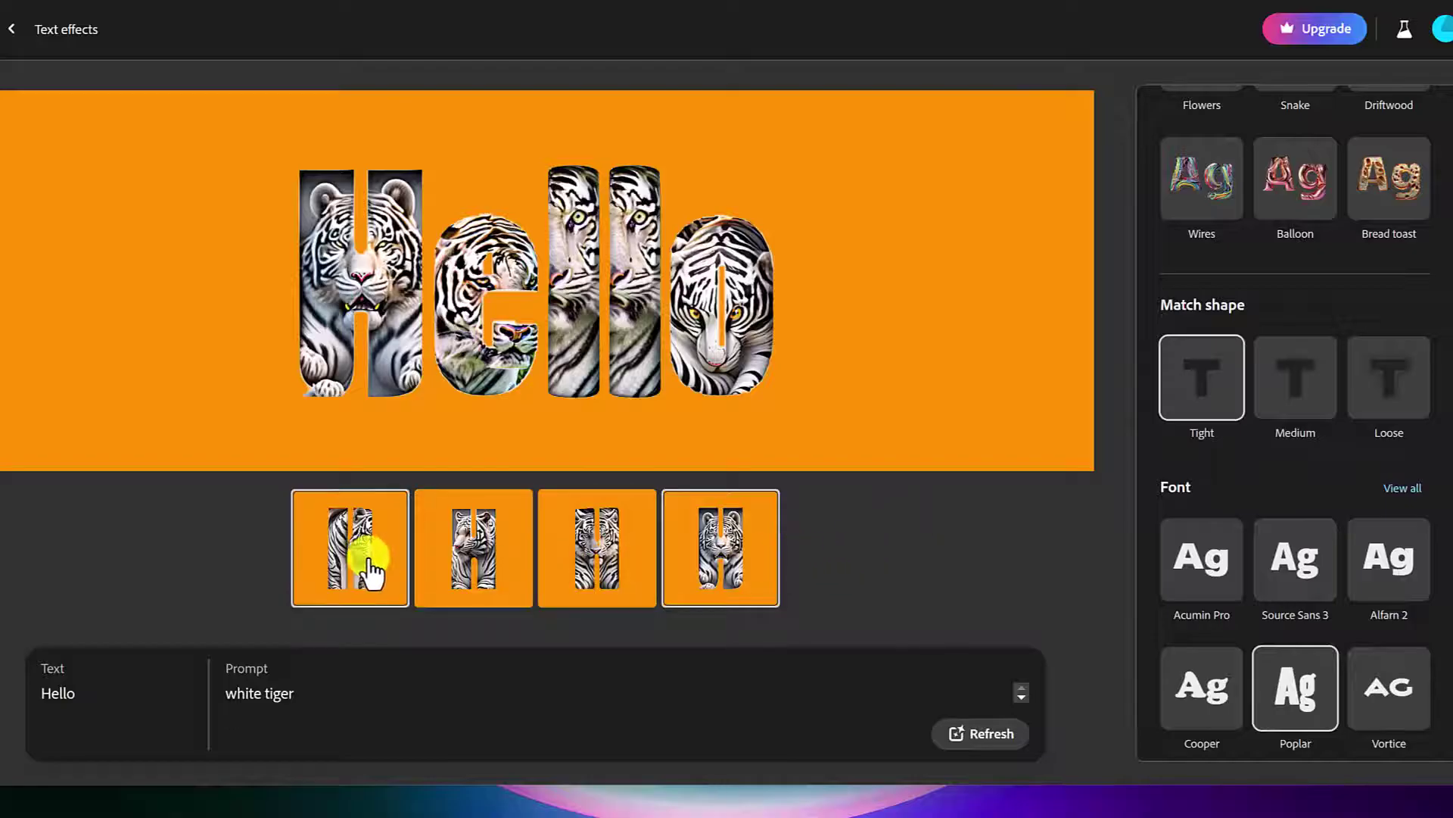
{"action": "mouse_move", "coordinate": [891, 281]}
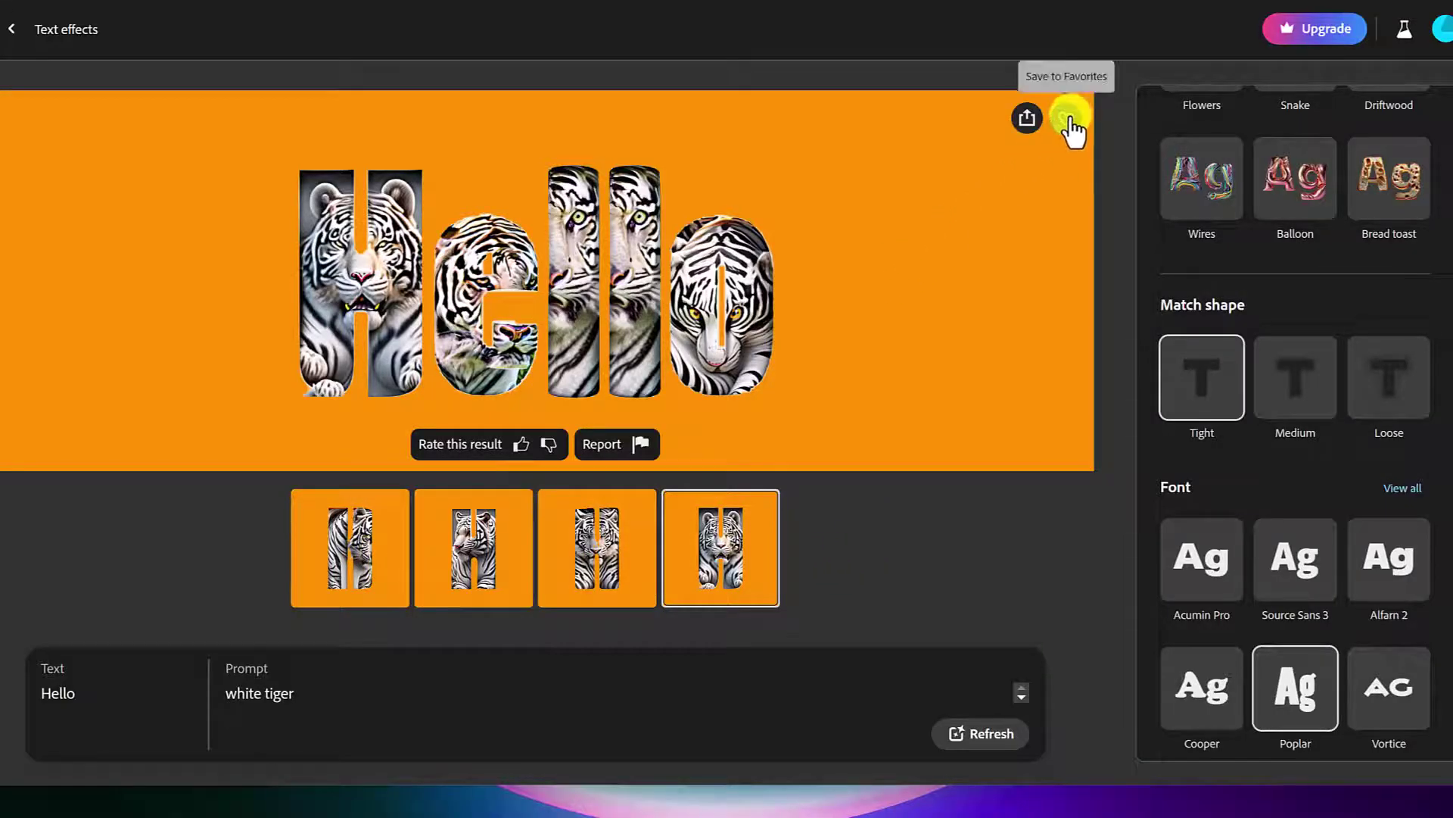
{"action": "left_click", "coordinate": [1028, 119]}
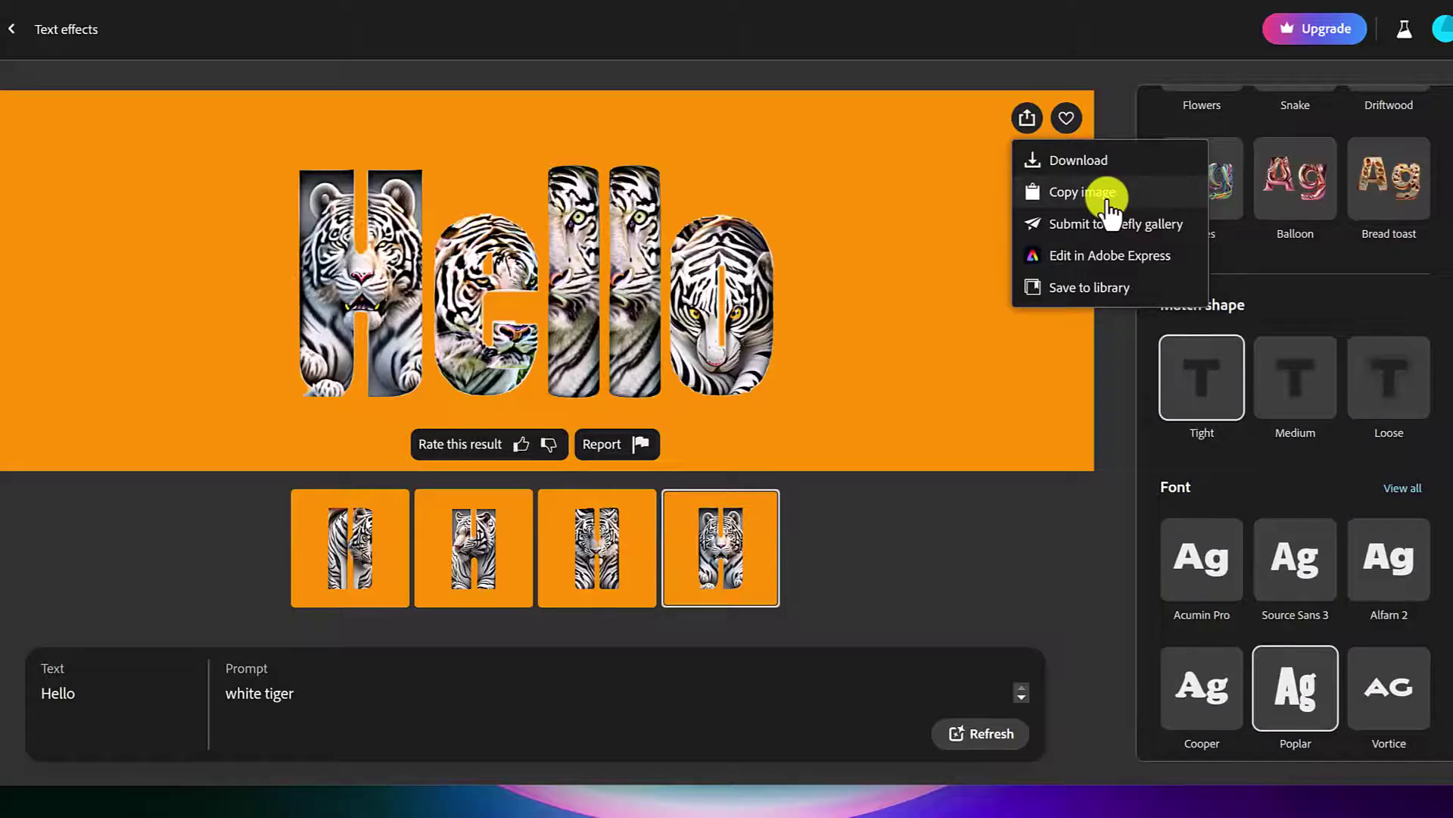
{"action": "left_click", "coordinate": [1107, 205]}
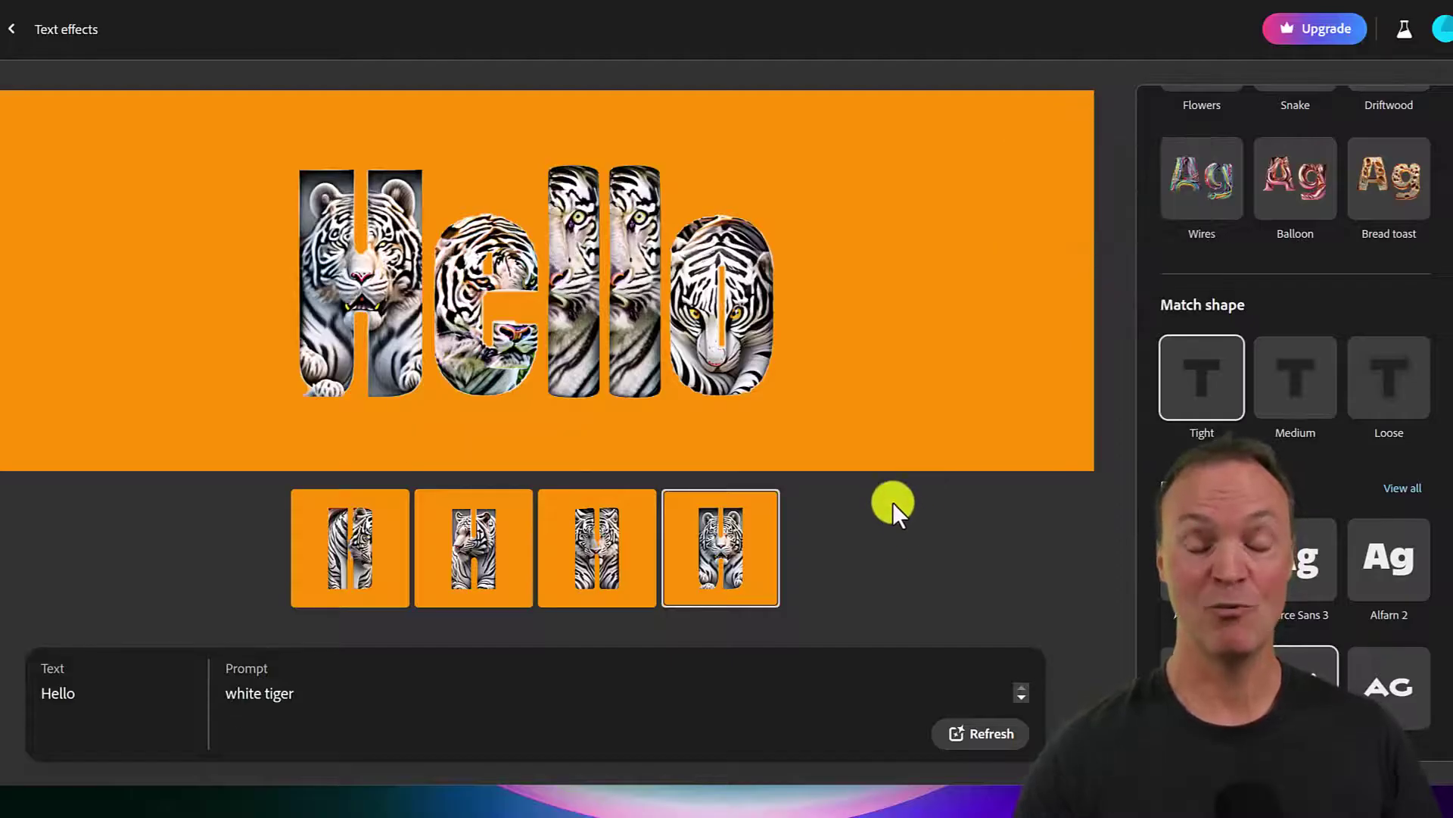